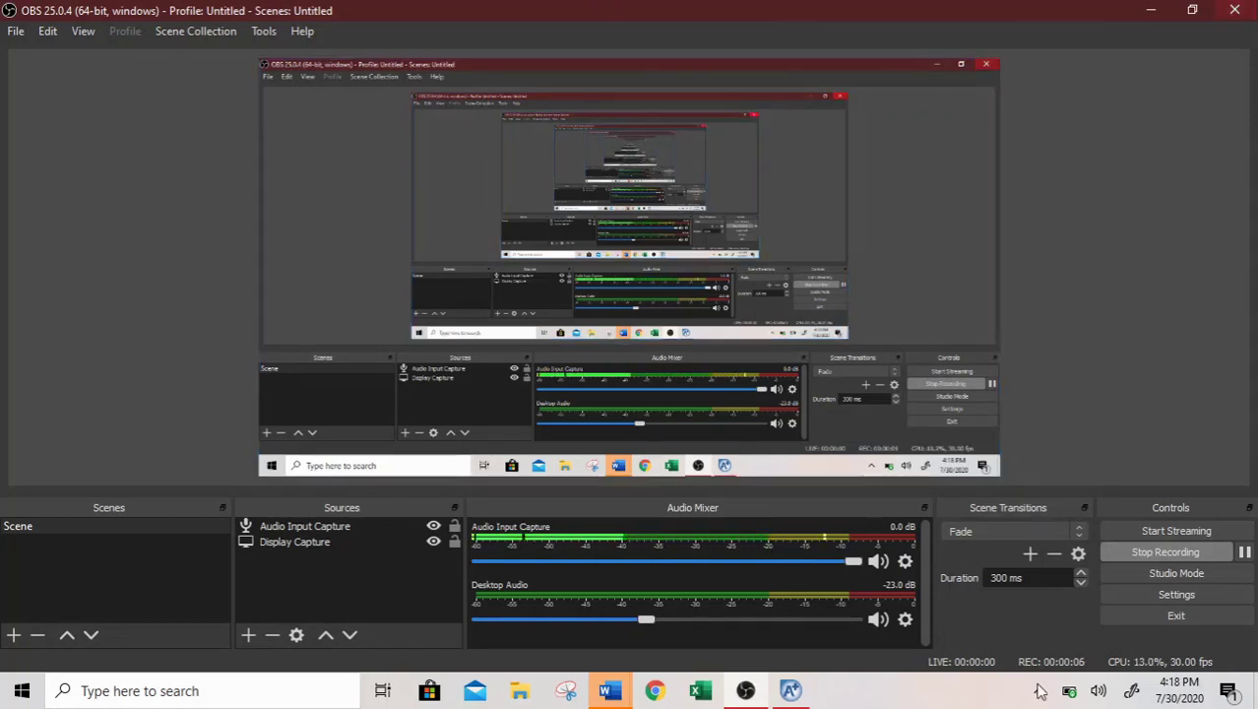
Bring the Aspen Plus Simulation 3 window to the front while OBS keeps recording.
{"action": "left_click", "coordinate": [800, 693]}
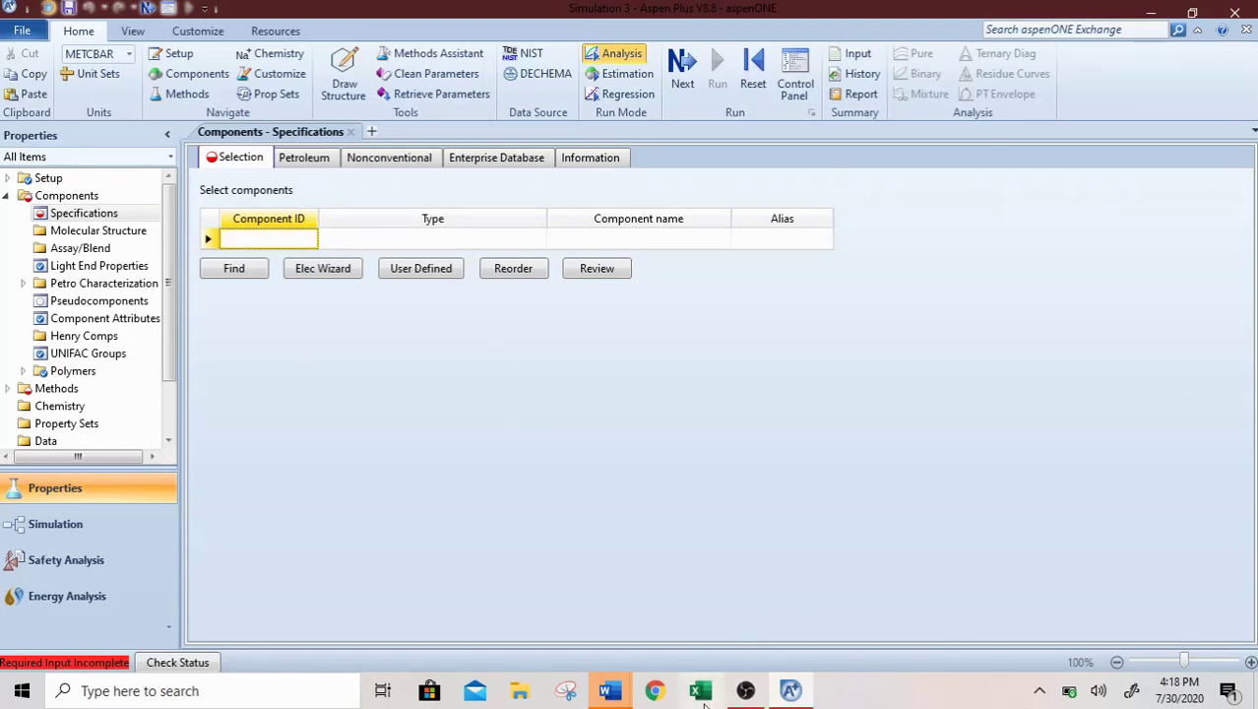
Show the Word problem statement for the PTA and 2-EH batch reaction to DOTP.
{"action": "mouse_move", "coordinate": [615, 694]}
{"action": "left_click", "coordinate": [719, 618]}
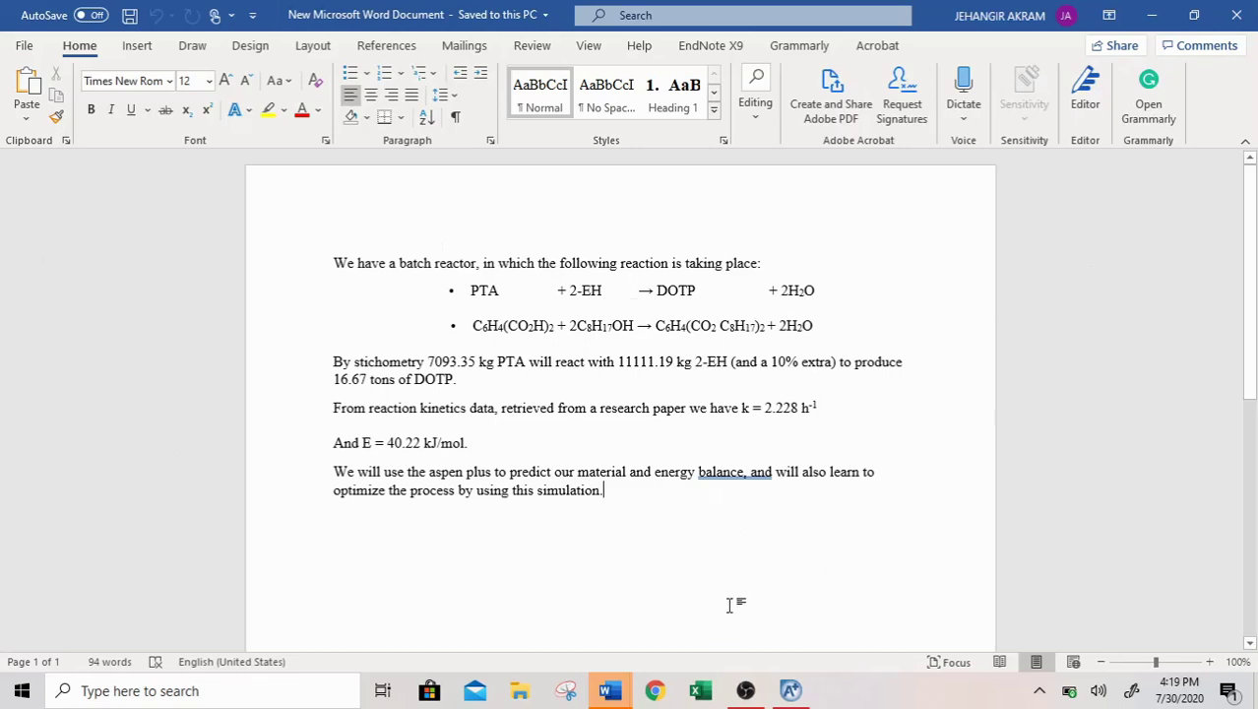
Search the databanks for water and add WATER to the component list.
{"action": "left_click", "coordinate": [798, 695]}
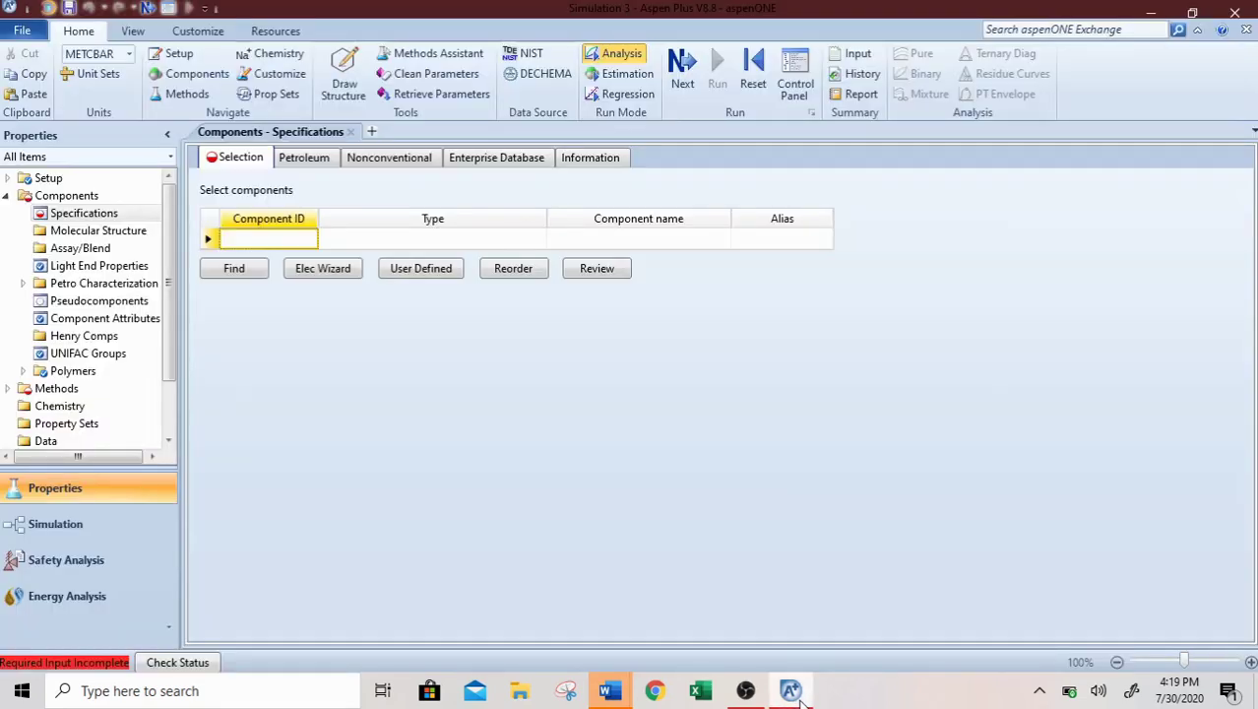
{"action": "left_click", "coordinate": [236, 274]}
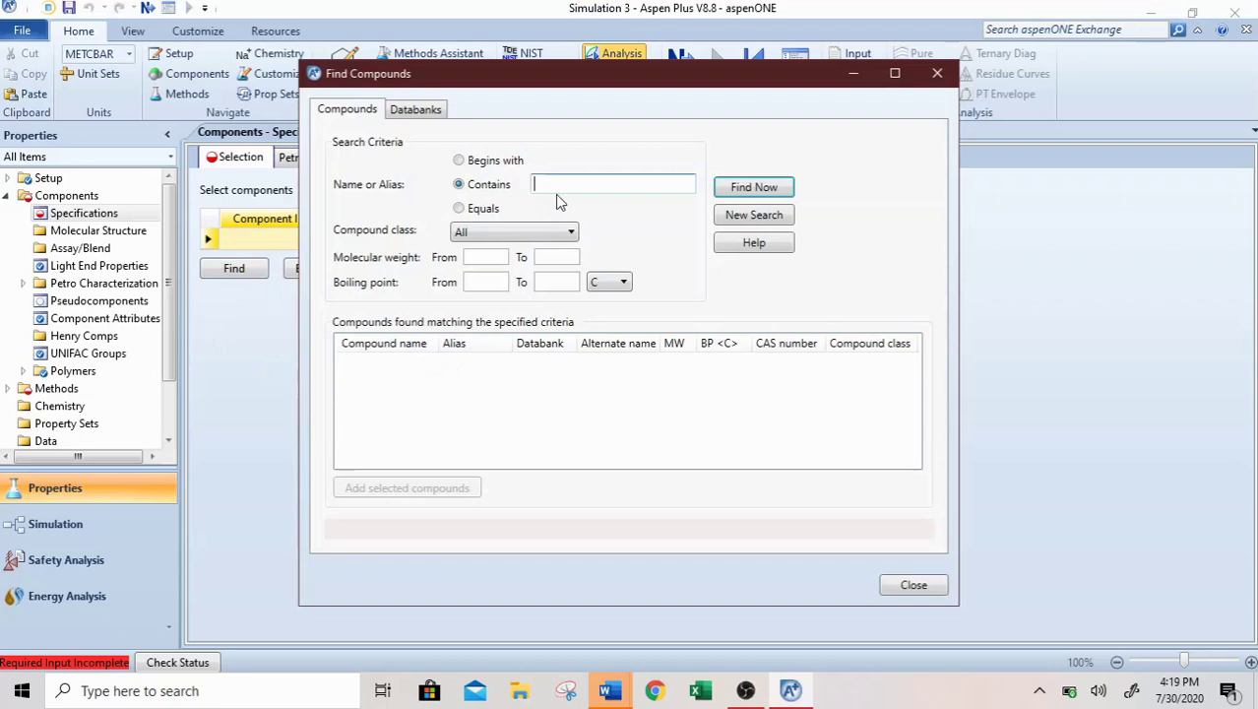
{"action": "type", "text": "water"}
{"action": "left_click", "coordinate": [764, 188]}
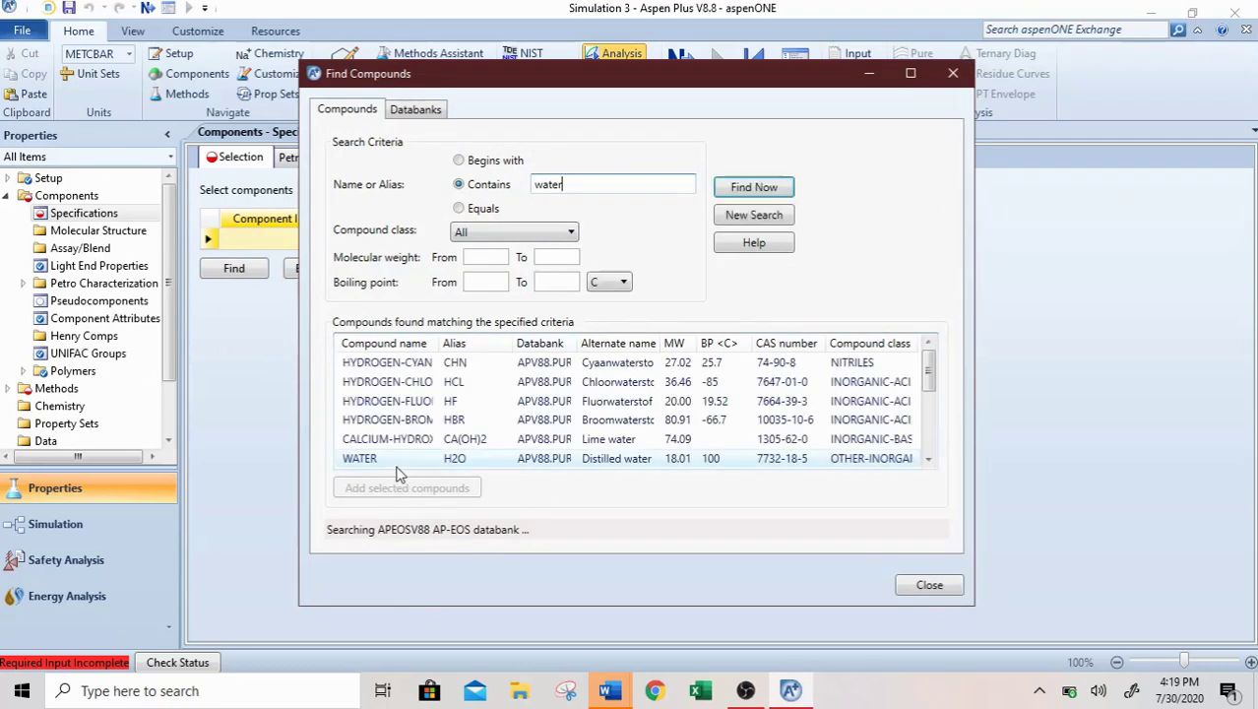
{"action": "left_click", "coordinate": [399, 458]}
{"action": "double_click", "coordinate": [401, 438]}
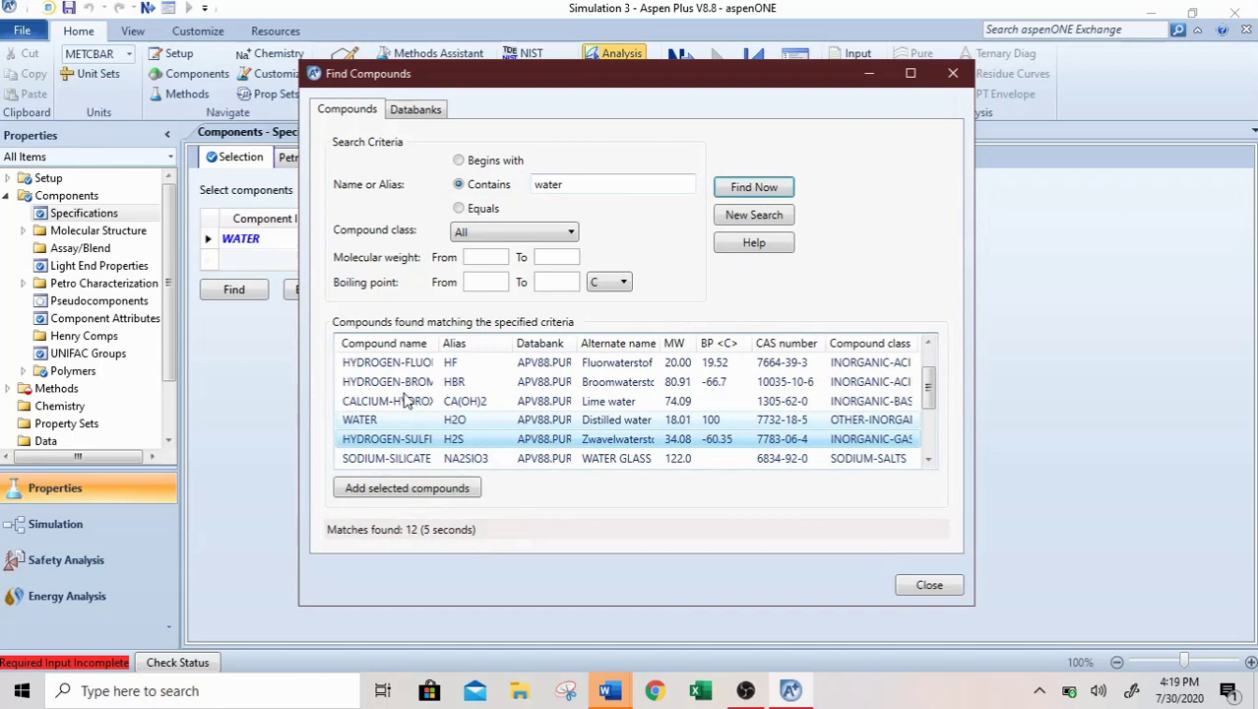
Search for terephthalic acid and add it as TEREP-01.
{"action": "double_click", "coordinate": [547, 185]}
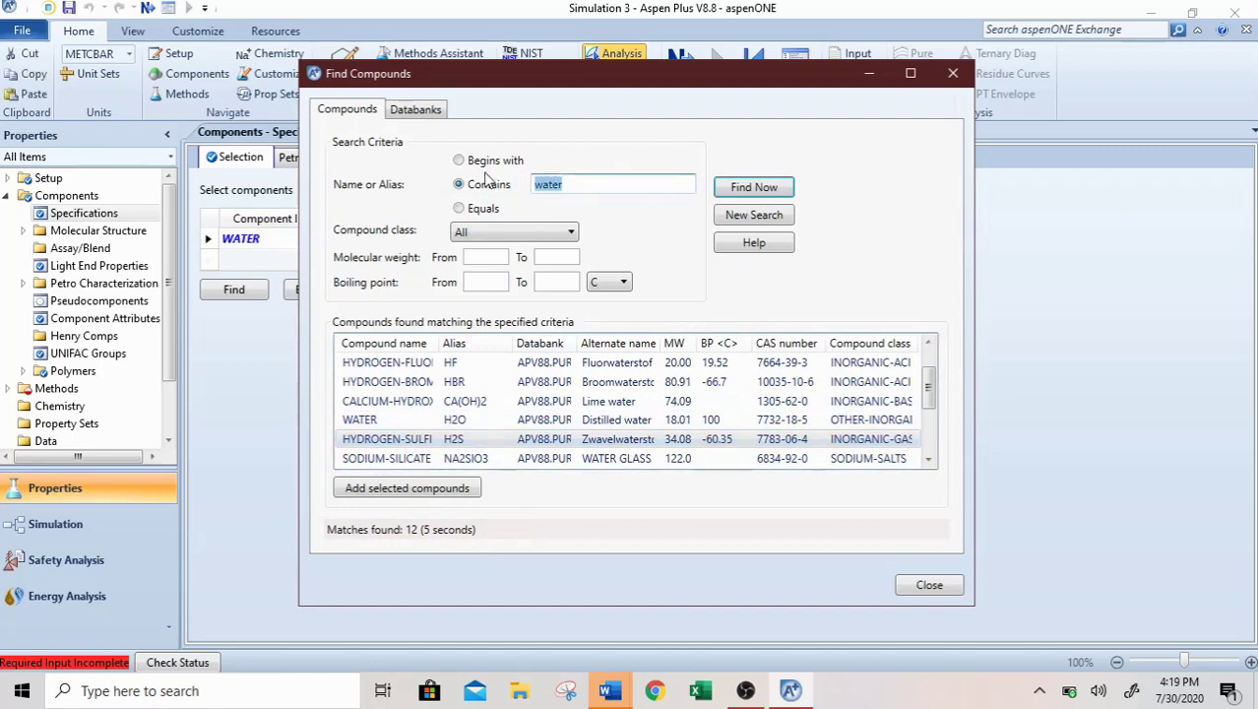
{"action": "type", "text": "terep"}
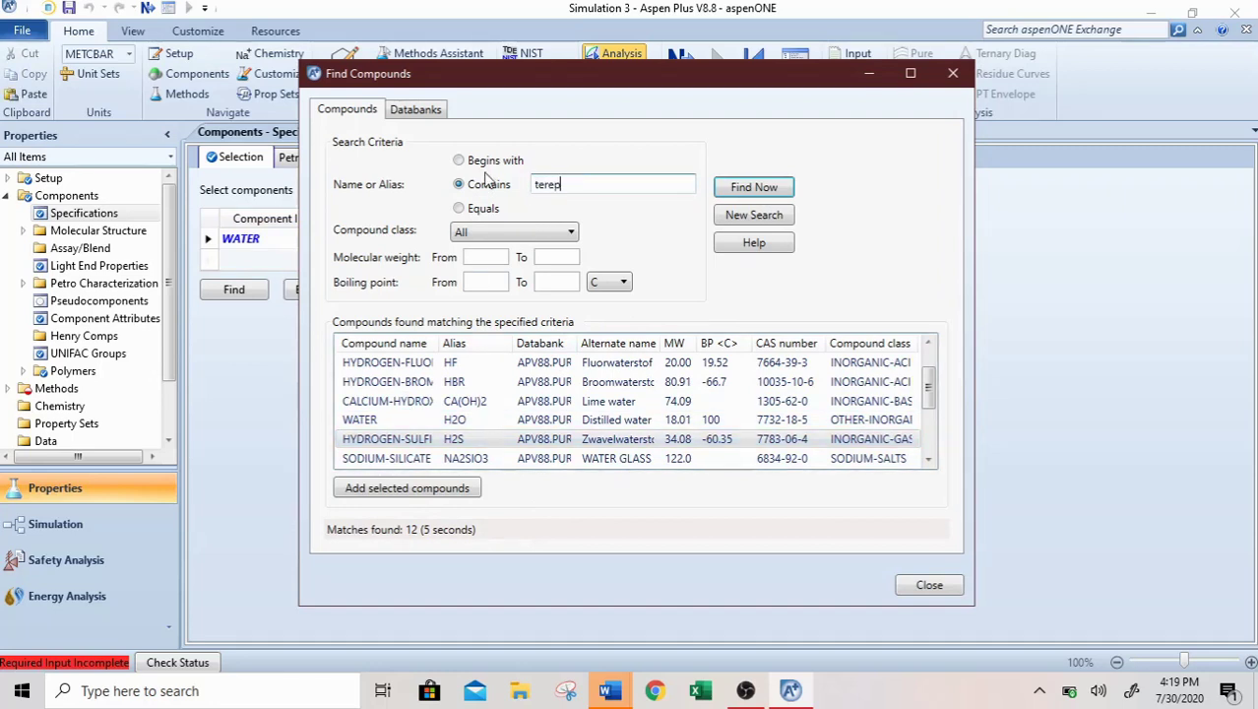
{"action": "type", "text": "hthalic acid"}
{"action": "left_click", "coordinate": [741, 187]}
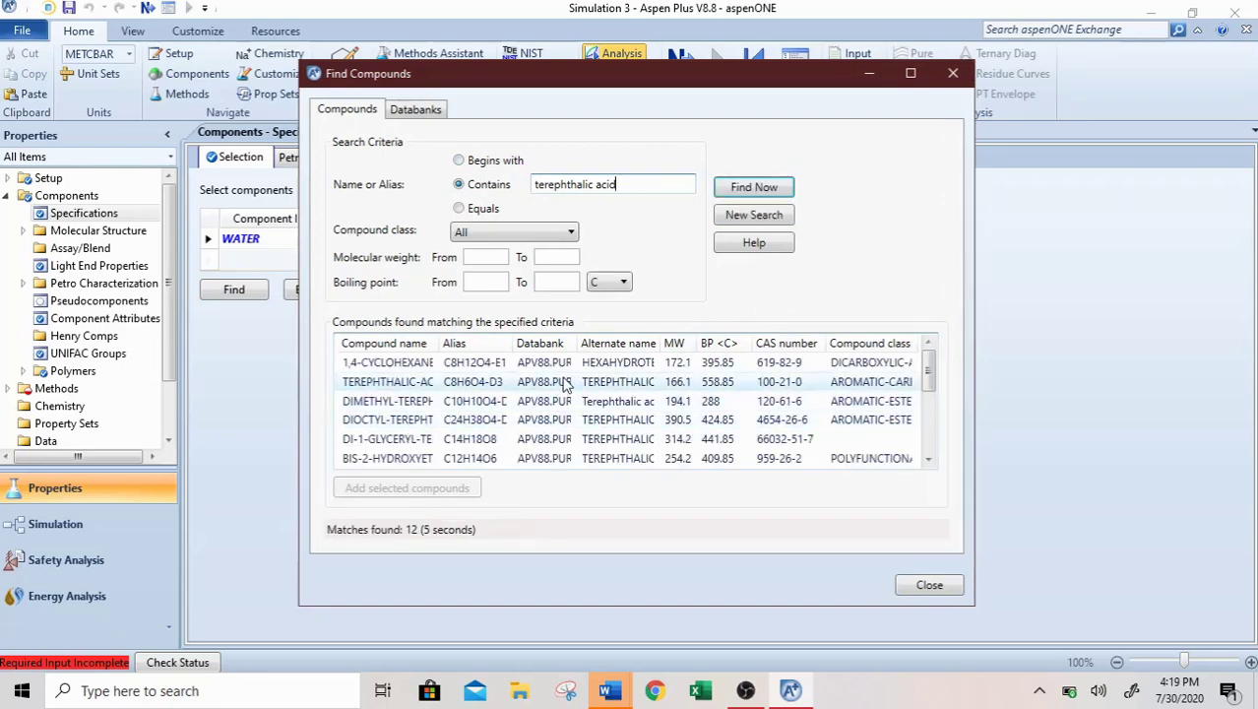
{"action": "double_click", "coordinate": [658, 342]}
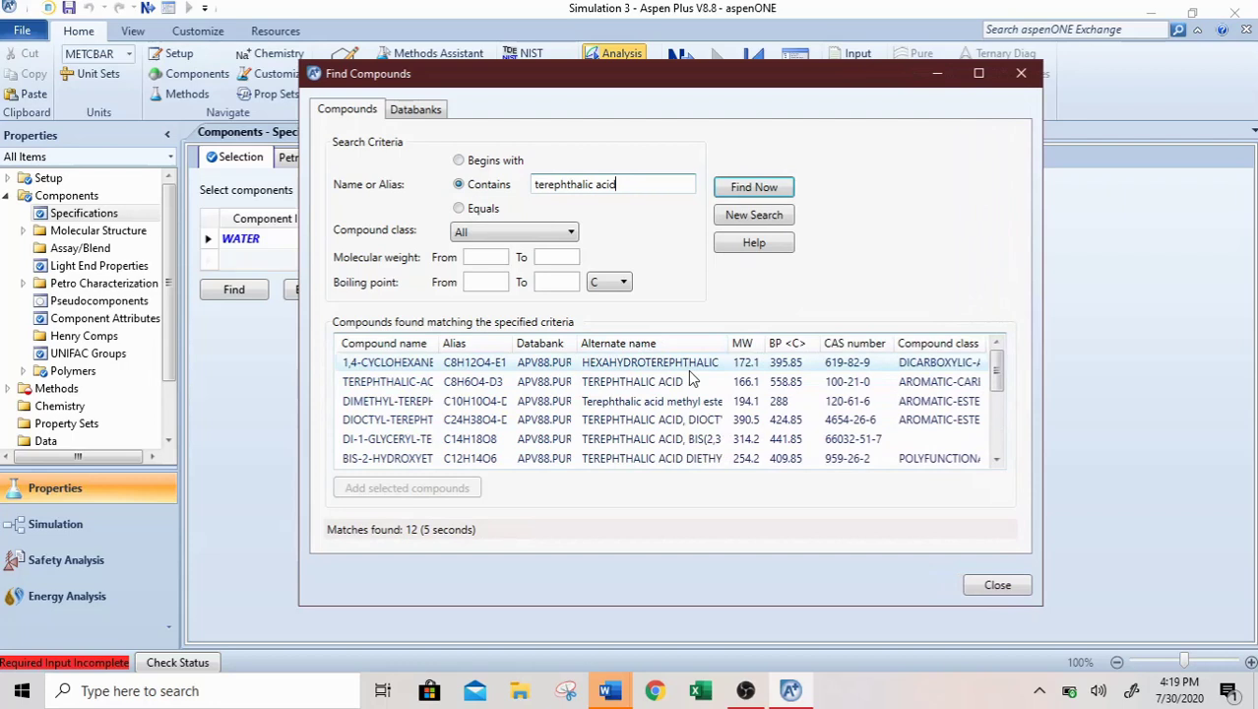
{"action": "double_click", "coordinate": [694, 382]}
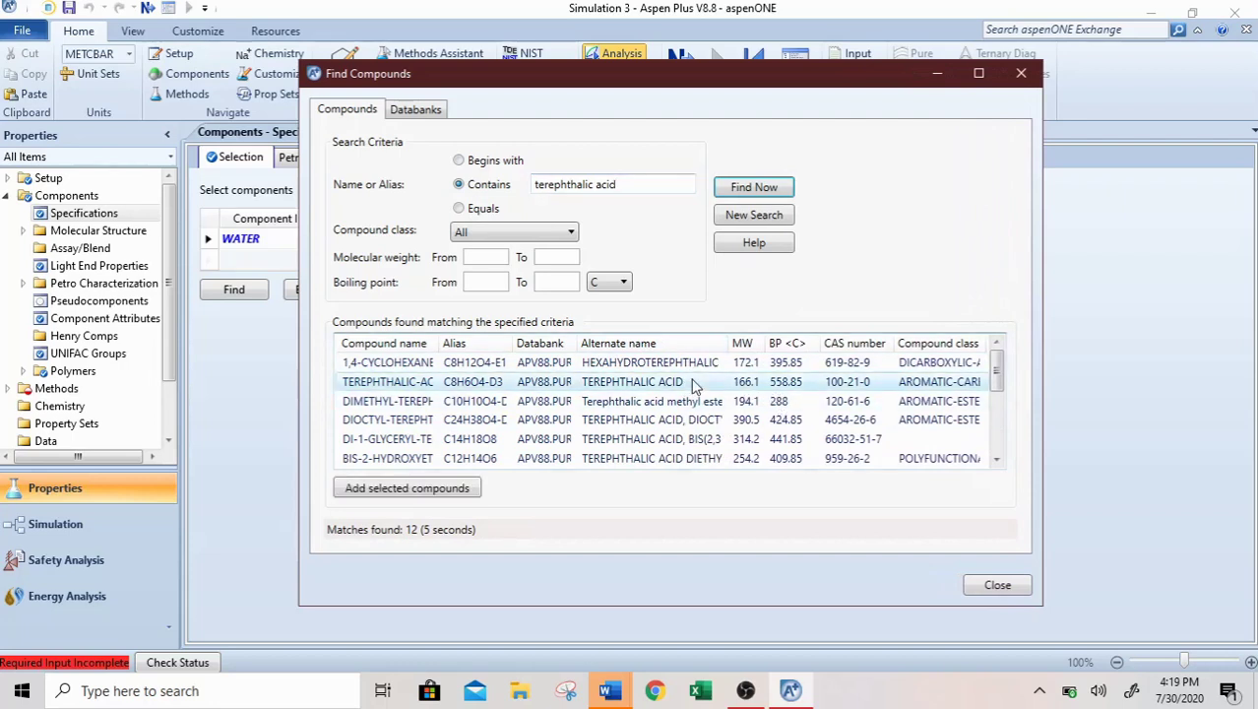
{"action": "left_click_drag", "start_coordinate": [630, 184], "coordinate": [535, 184]}
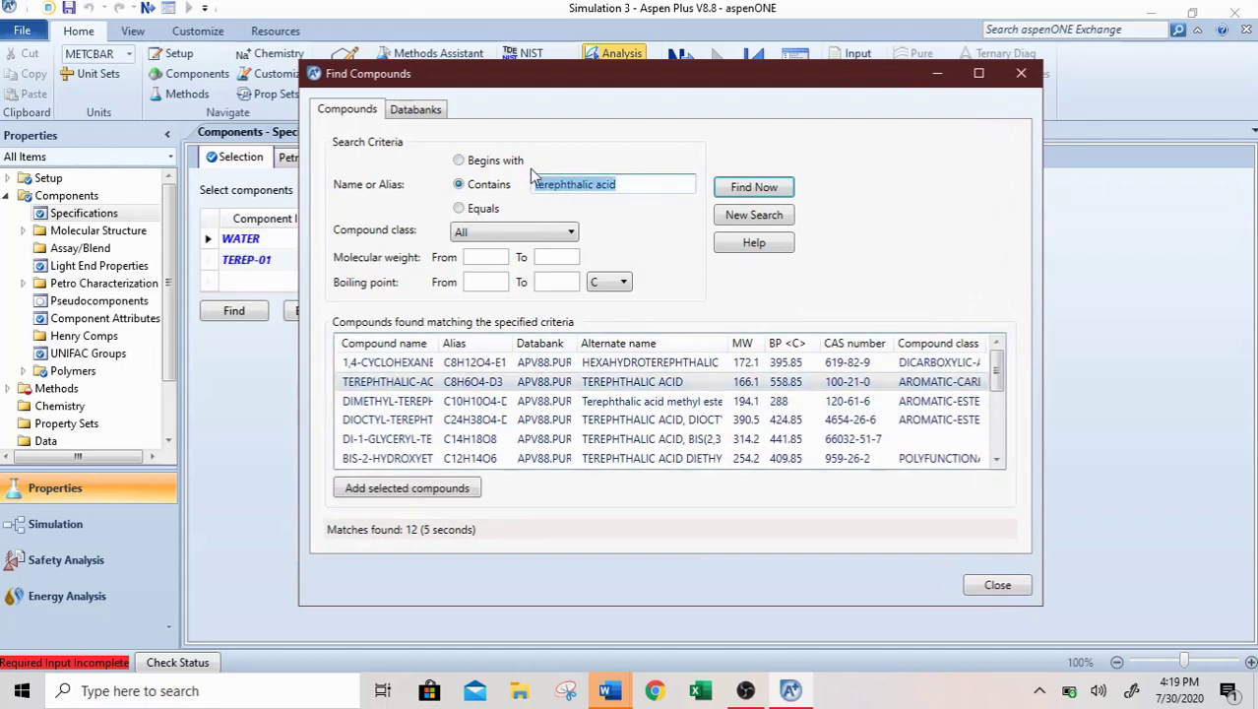
Search for 2-ethyl hexanol and add 2-ETHYLHEXANOL as 2-ETH-01.
{"action": "key", "text": "BackSpace"}
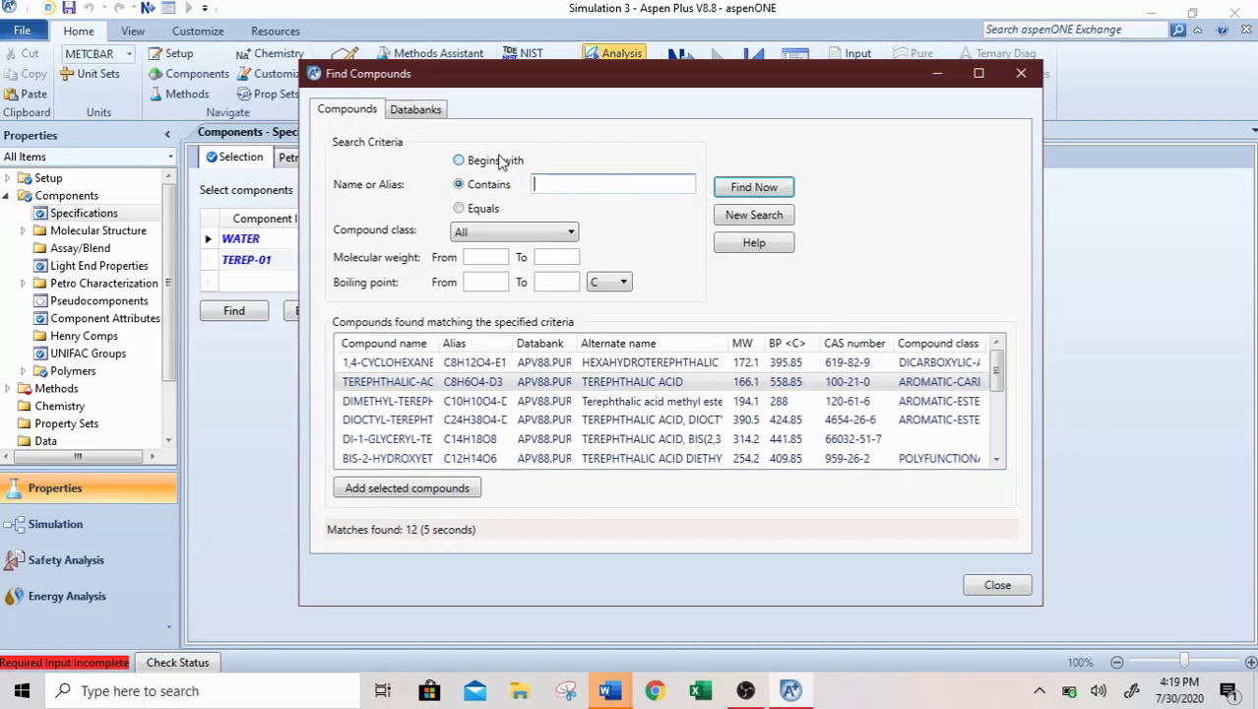
{"action": "type", "text": "2-ethyl hexanol"}
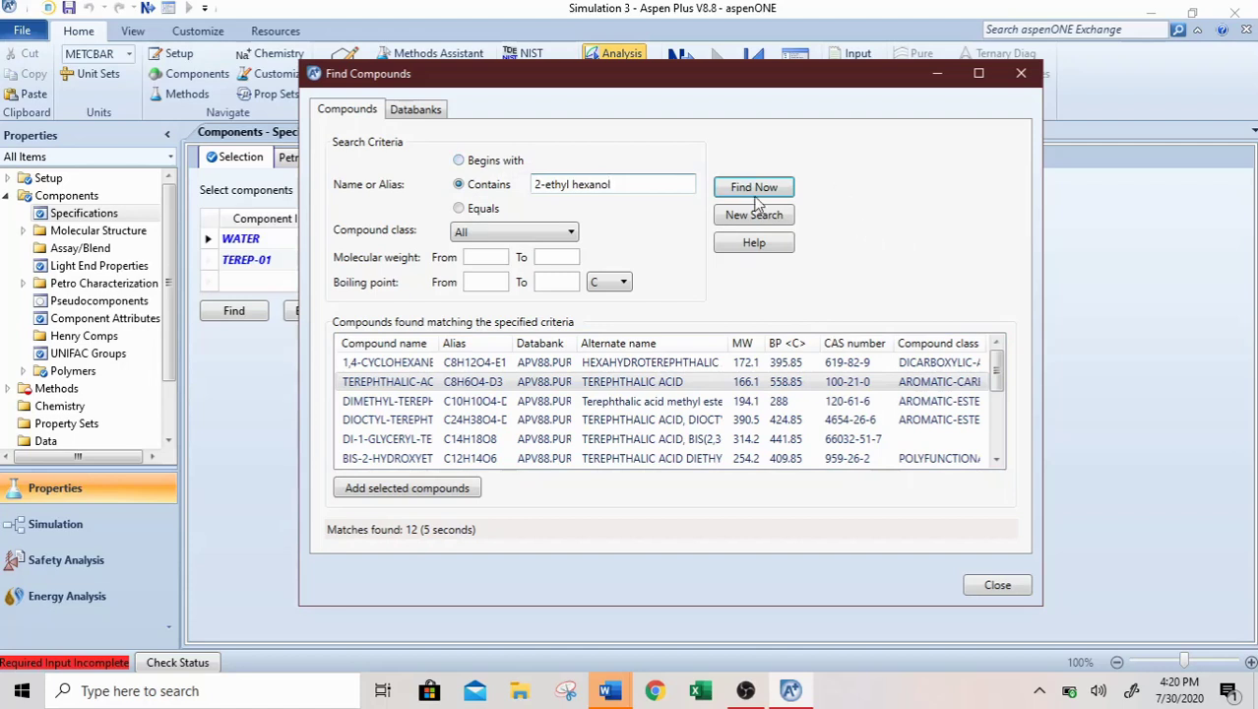
{"action": "left_click", "coordinate": [766, 184]}
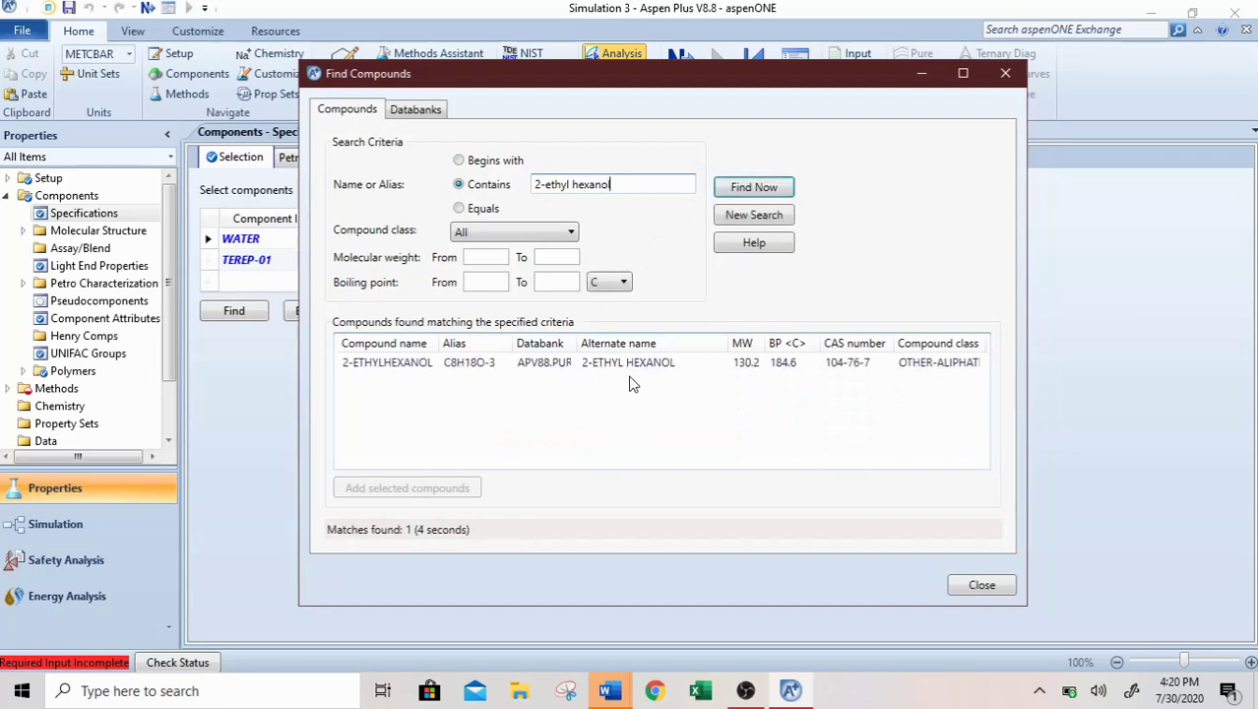
{"action": "double_click", "coordinate": [628, 367]}
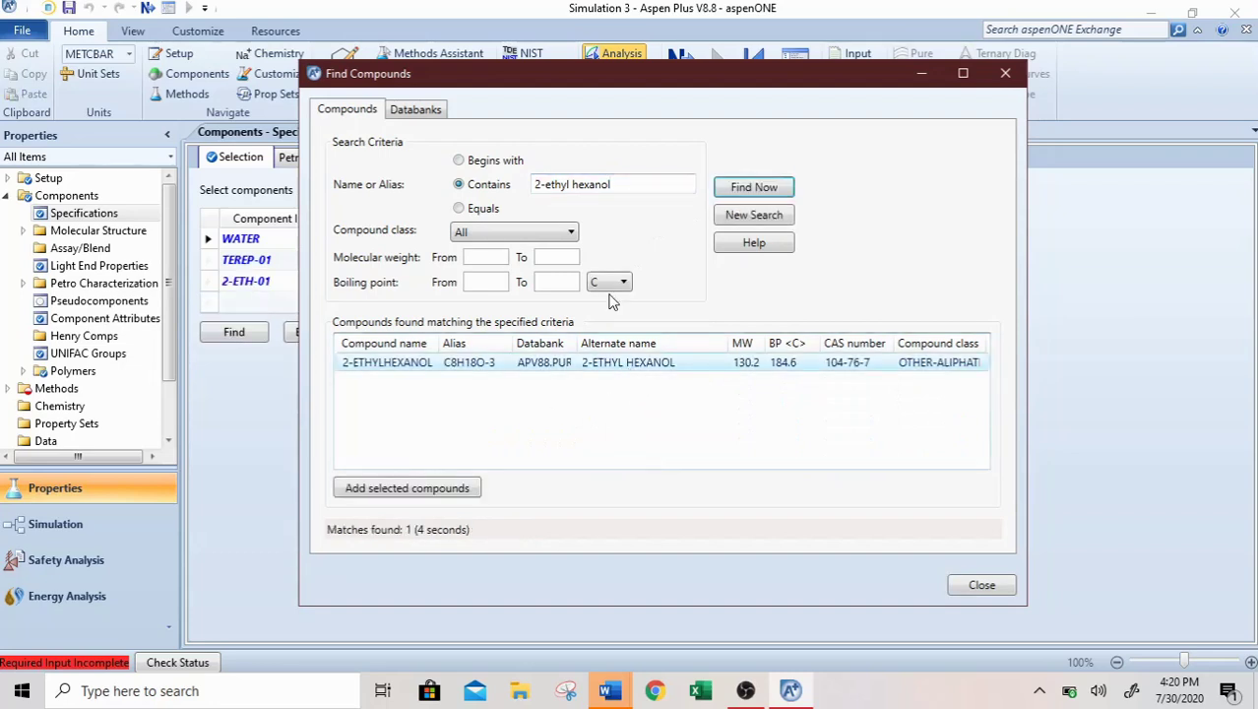
Search for dioctyl terephthalate, add it as DI-2--01, and close the search.
{"action": "left_click_drag", "start_coordinate": [628, 184], "coordinate": [514, 184]}
{"action": "key", "text": "BackSpace"}
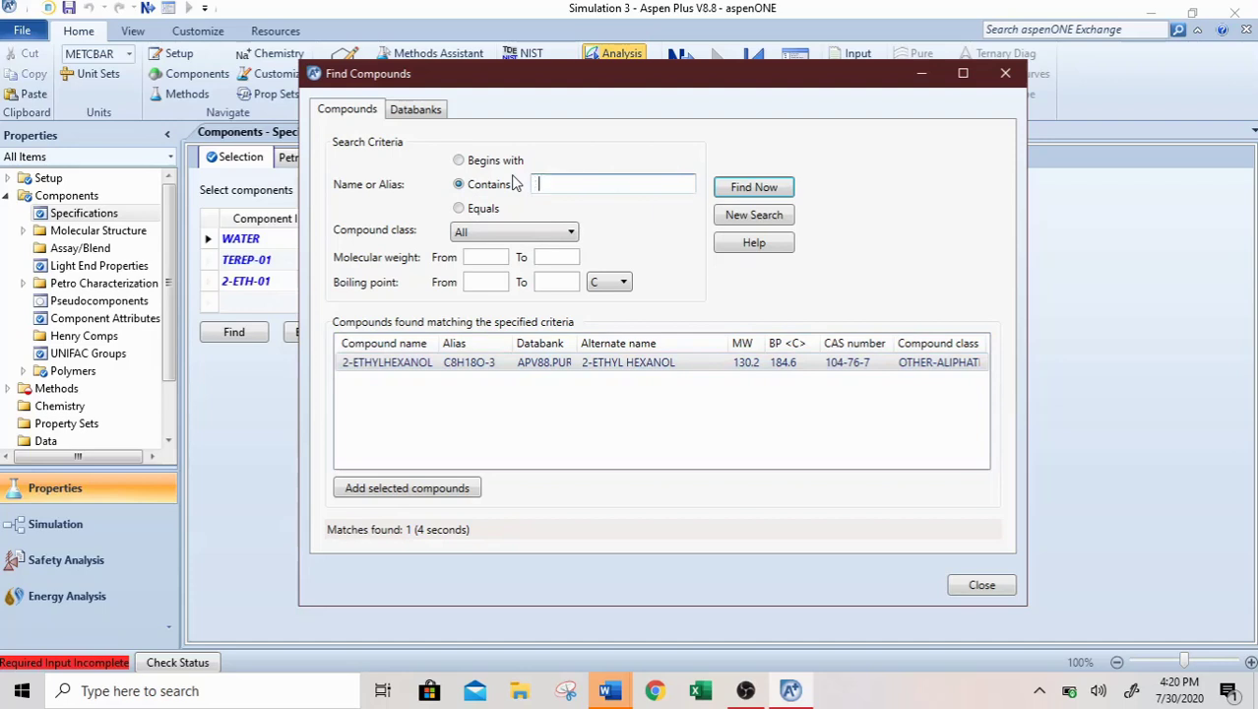
{"action": "type", "text": "dioctyl terephthalate"}
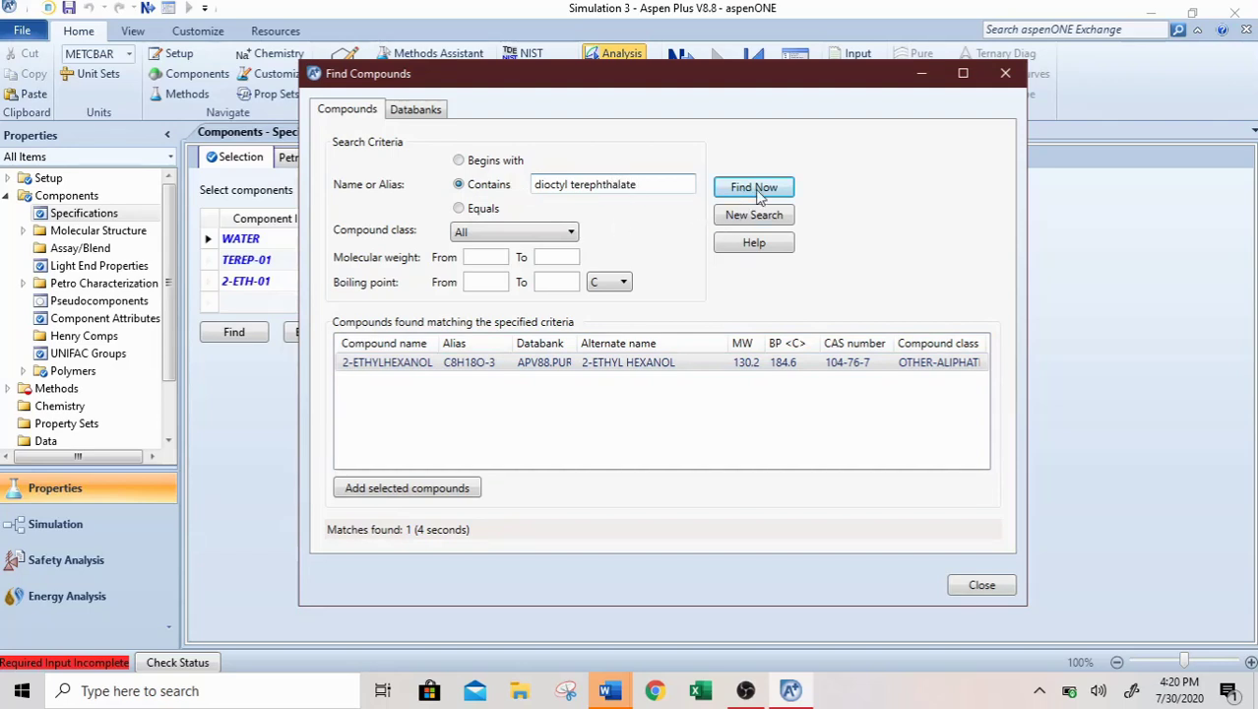
{"action": "left_click", "coordinate": [755, 190]}
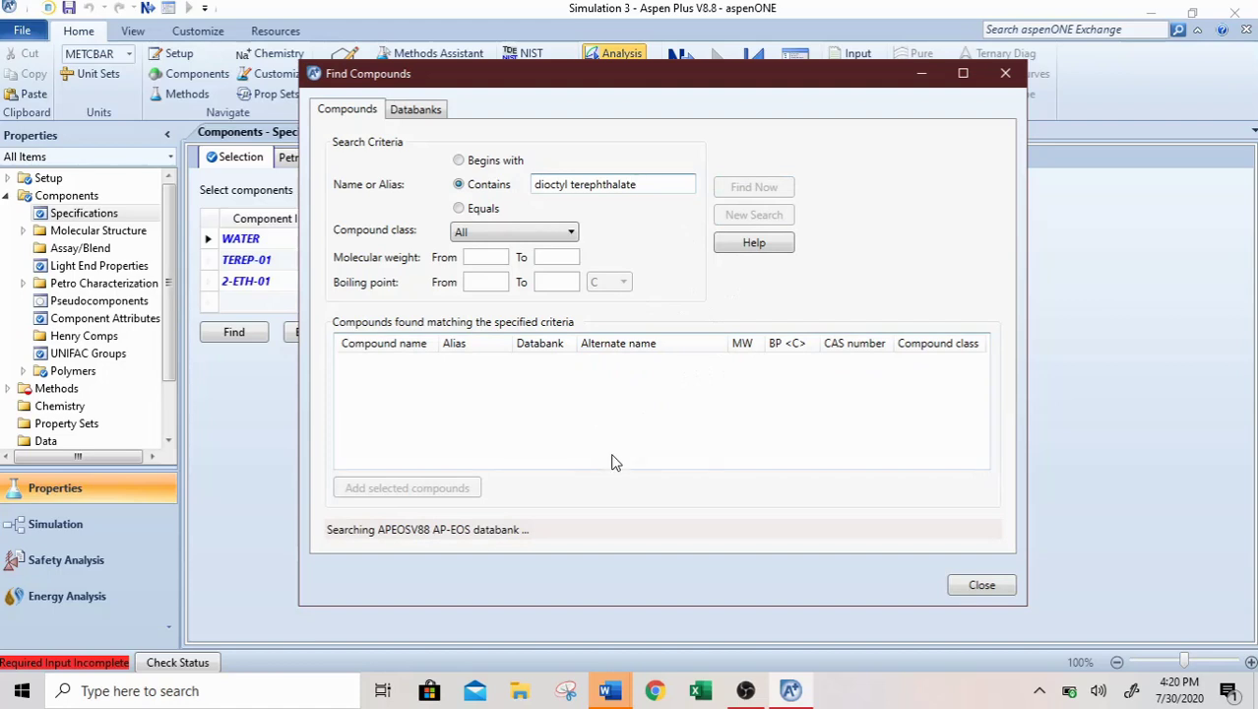
{"action": "double_click", "coordinate": [568, 366]}
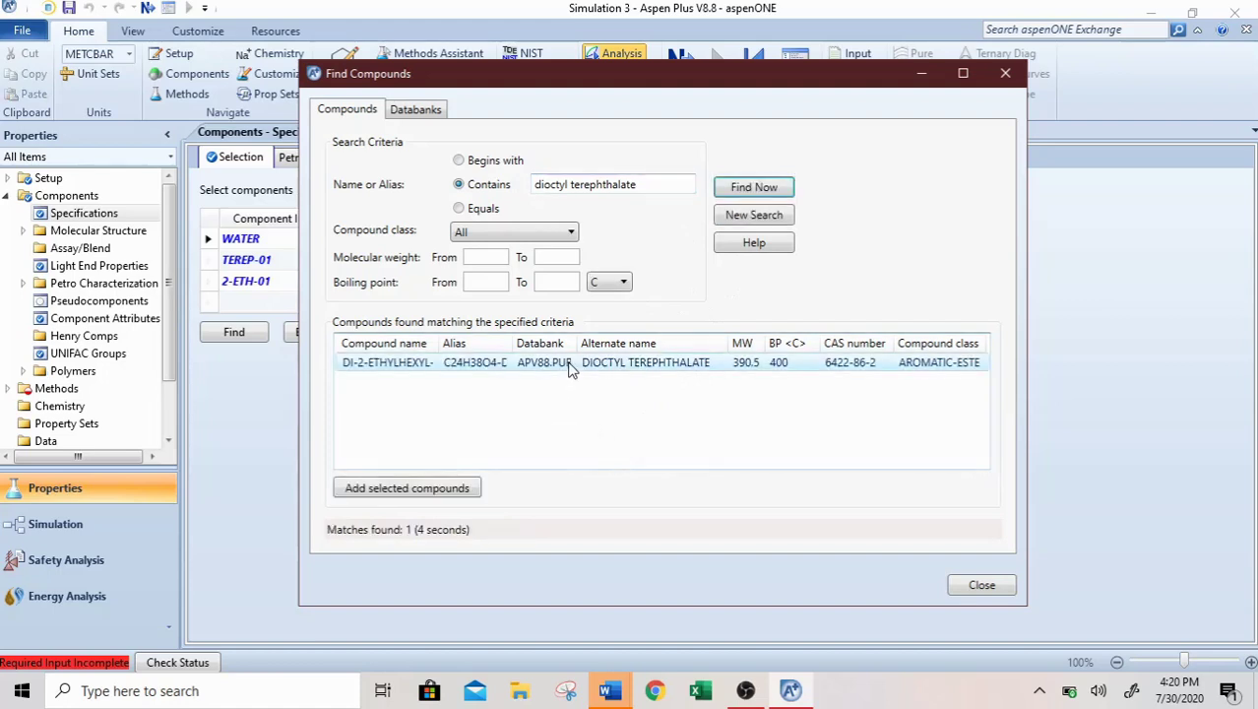
{"action": "left_click", "coordinate": [982, 586]}
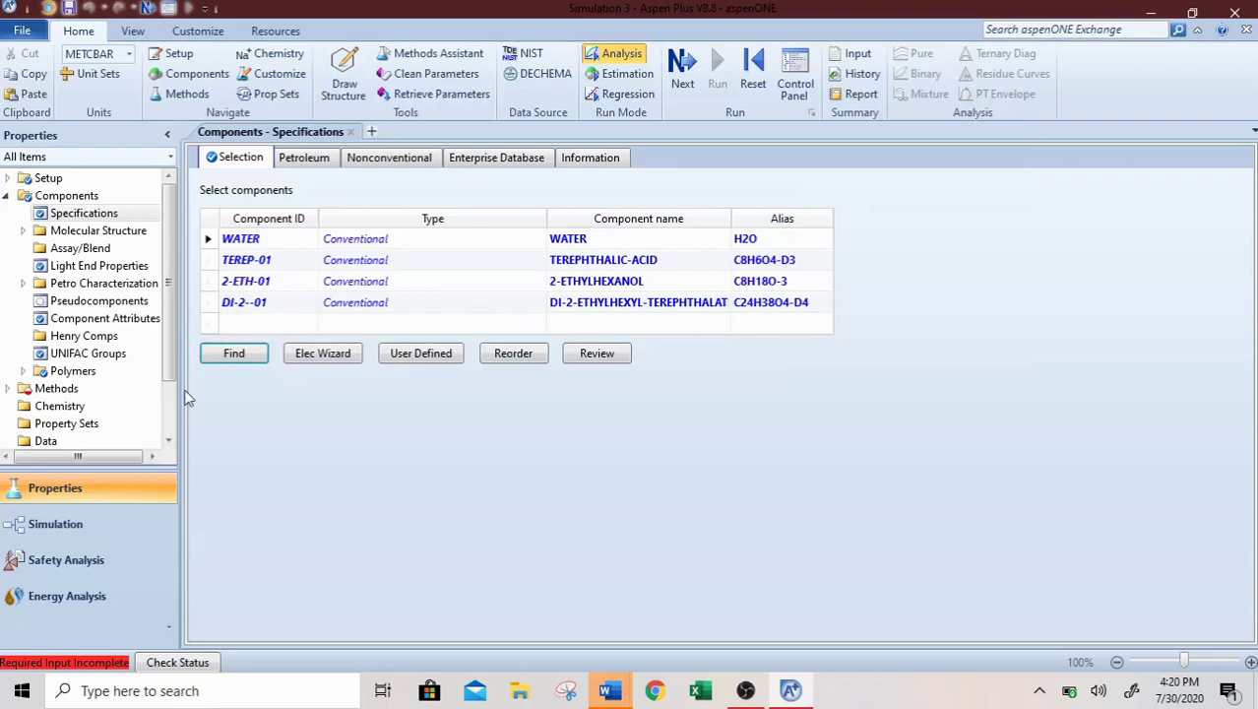
Choose NRTL from the Method name list as the base property method.
{"action": "scroll", "coordinate": [168, 309], "scroll_direction": "down", "scroll_amount": 2}
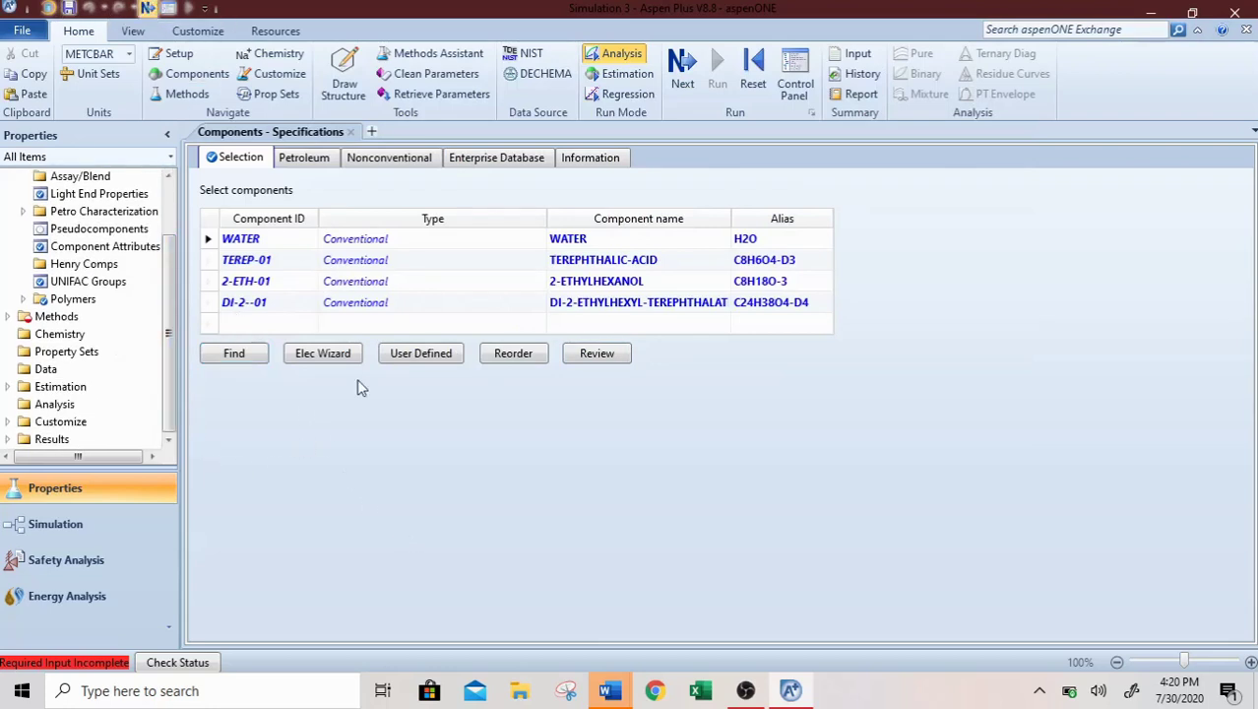
{"action": "key", "text": "F4"}
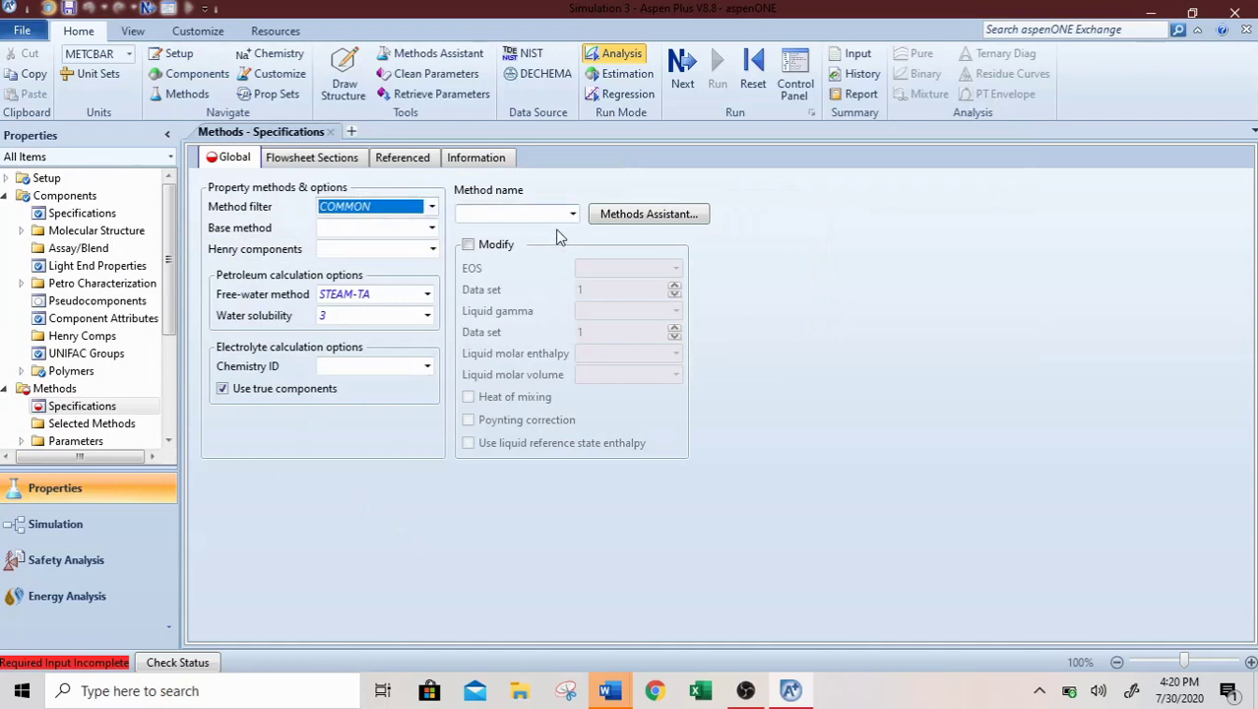
{"action": "left_click", "coordinate": [573, 219]}
{"action": "left_click_drag", "start_coordinate": [573, 260], "coordinate": [576, 328]}
{"action": "left_click", "coordinate": [528, 337]}
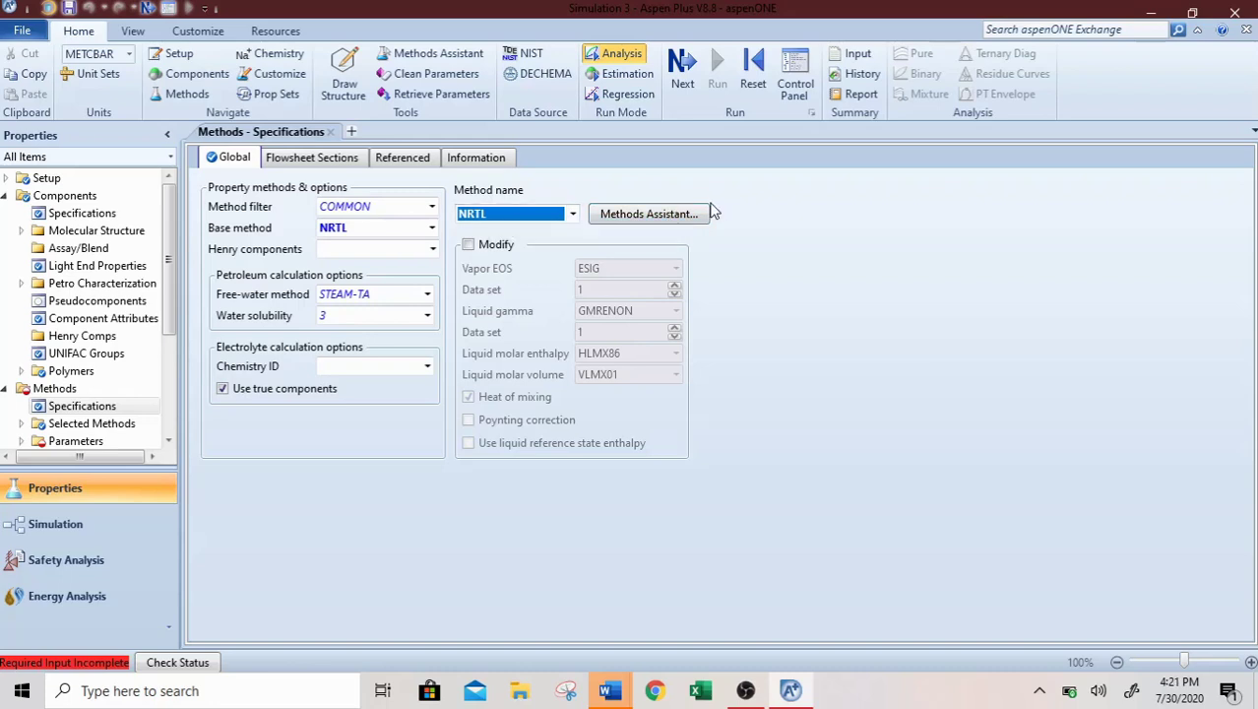
{"action": "left_click", "coordinate": [700, 217]}
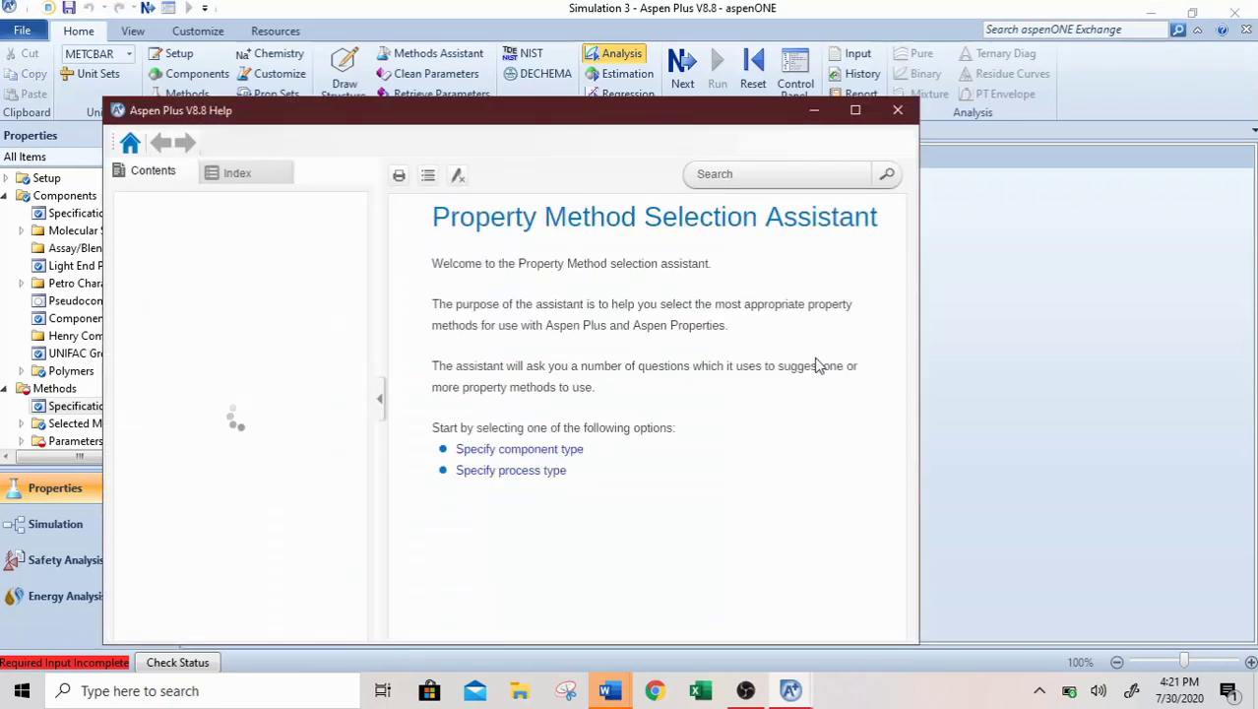
{"action": "left_click", "coordinate": [898, 109]}
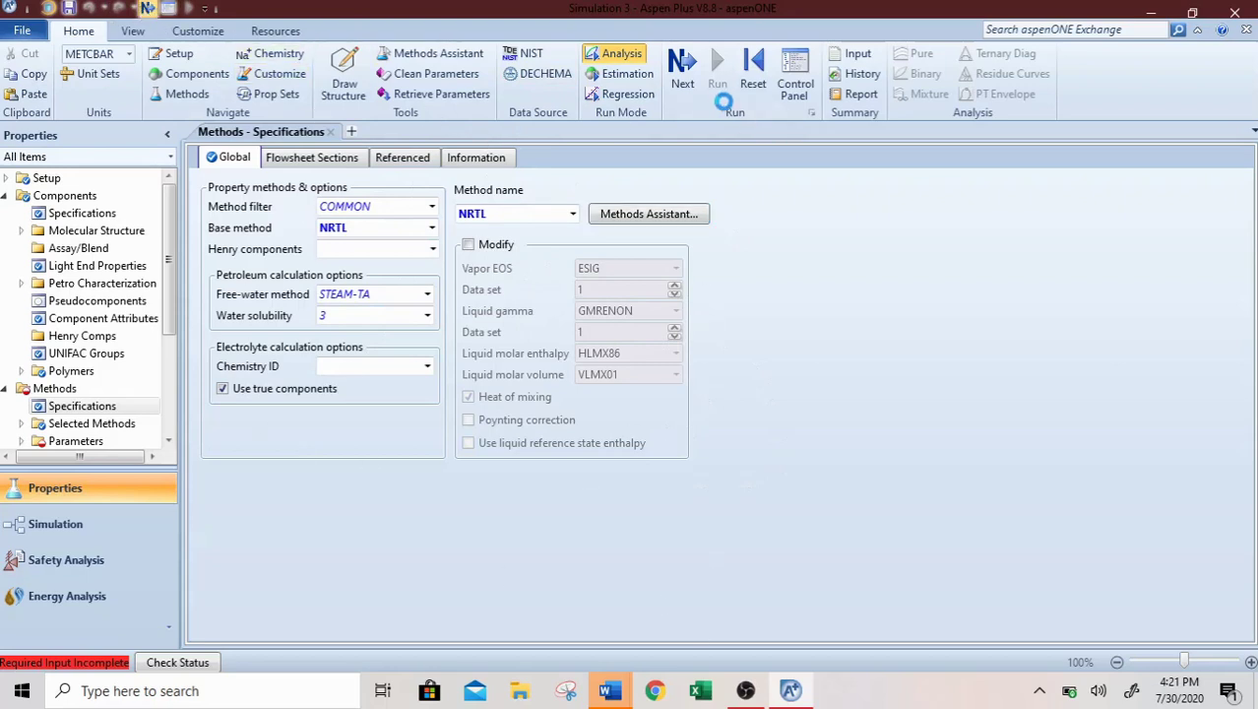
Accept the property analysis run through table generation and enter the Simulation environment.
{"action": "left_click", "coordinate": [681, 65]}
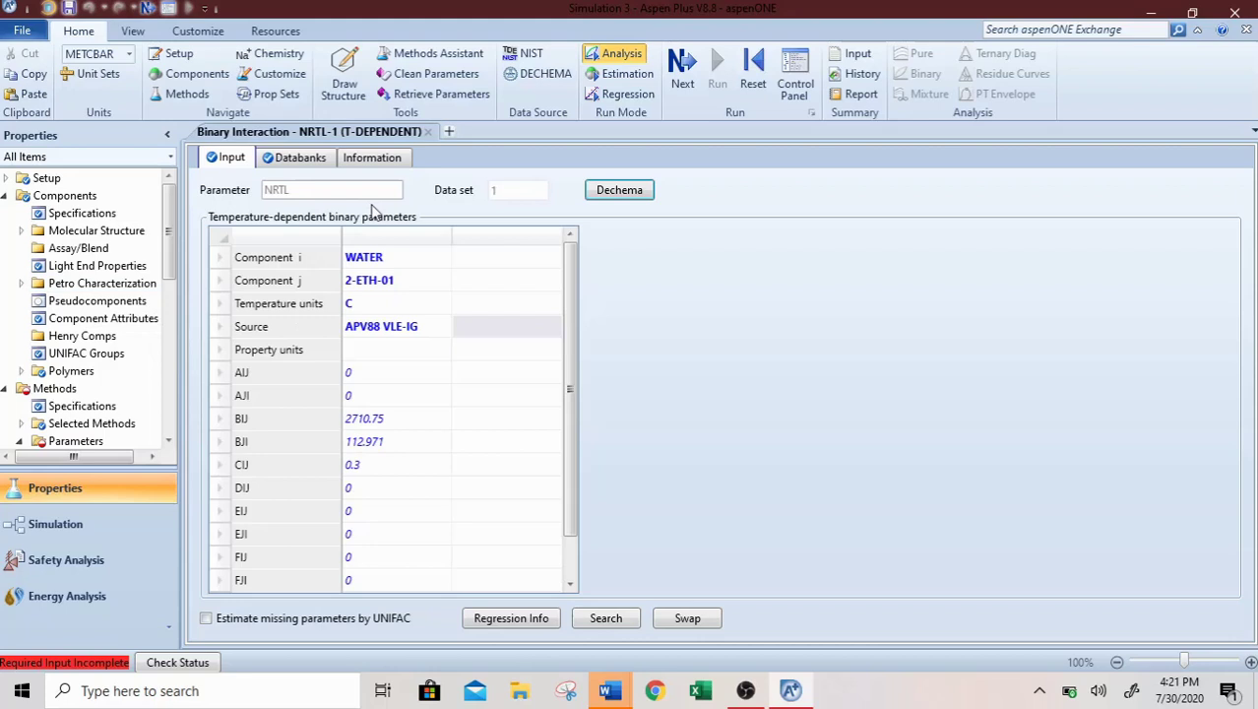
{"action": "left_click", "coordinate": [148, 8]}
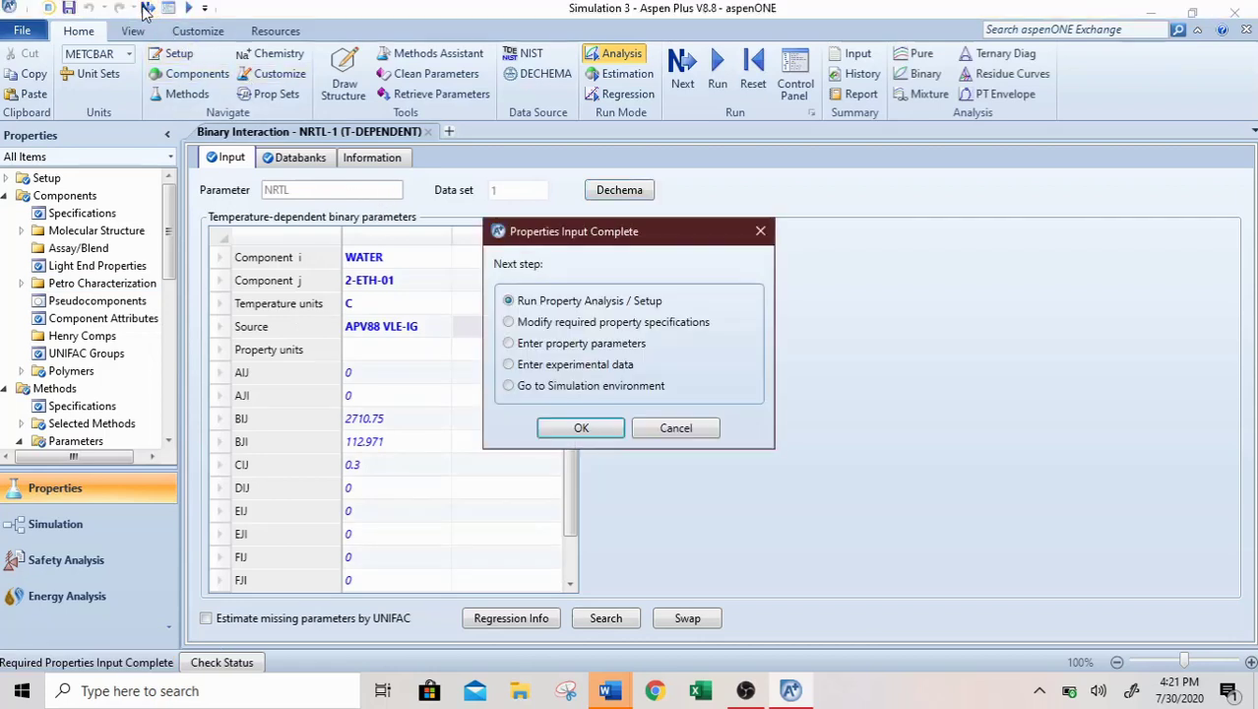
{"action": "left_click", "coordinate": [604, 430]}
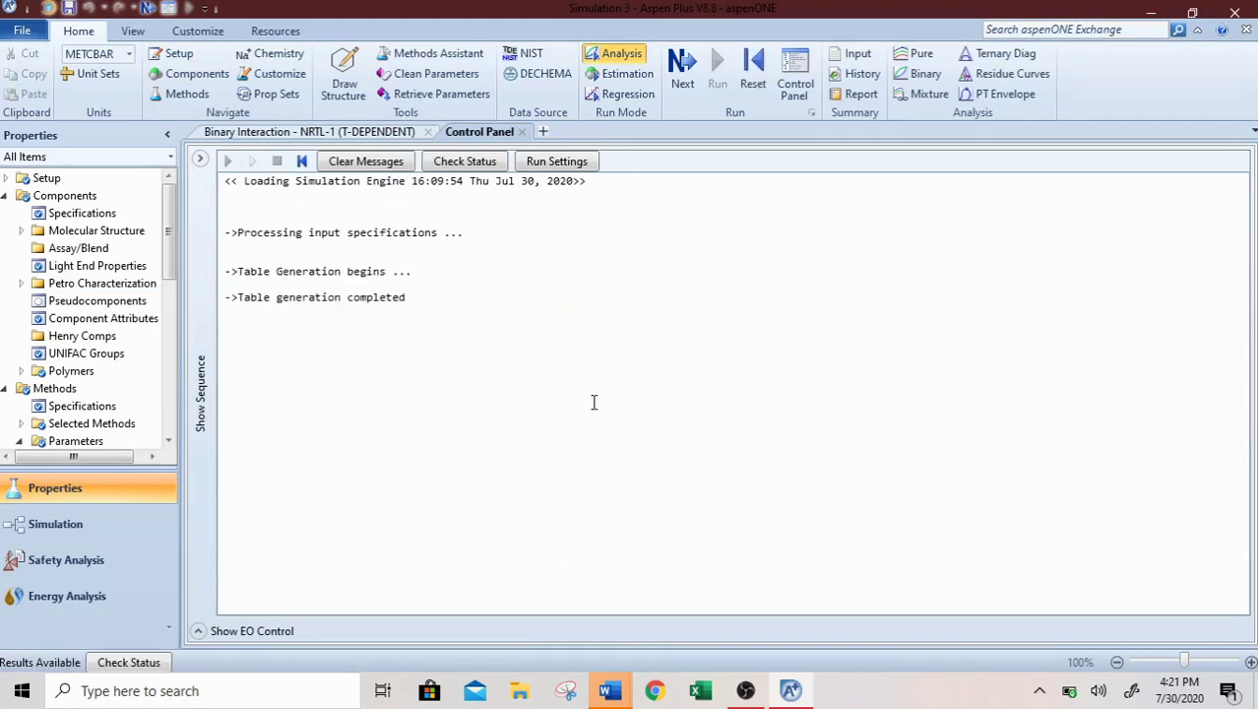
{"action": "left_click", "coordinate": [102, 535]}
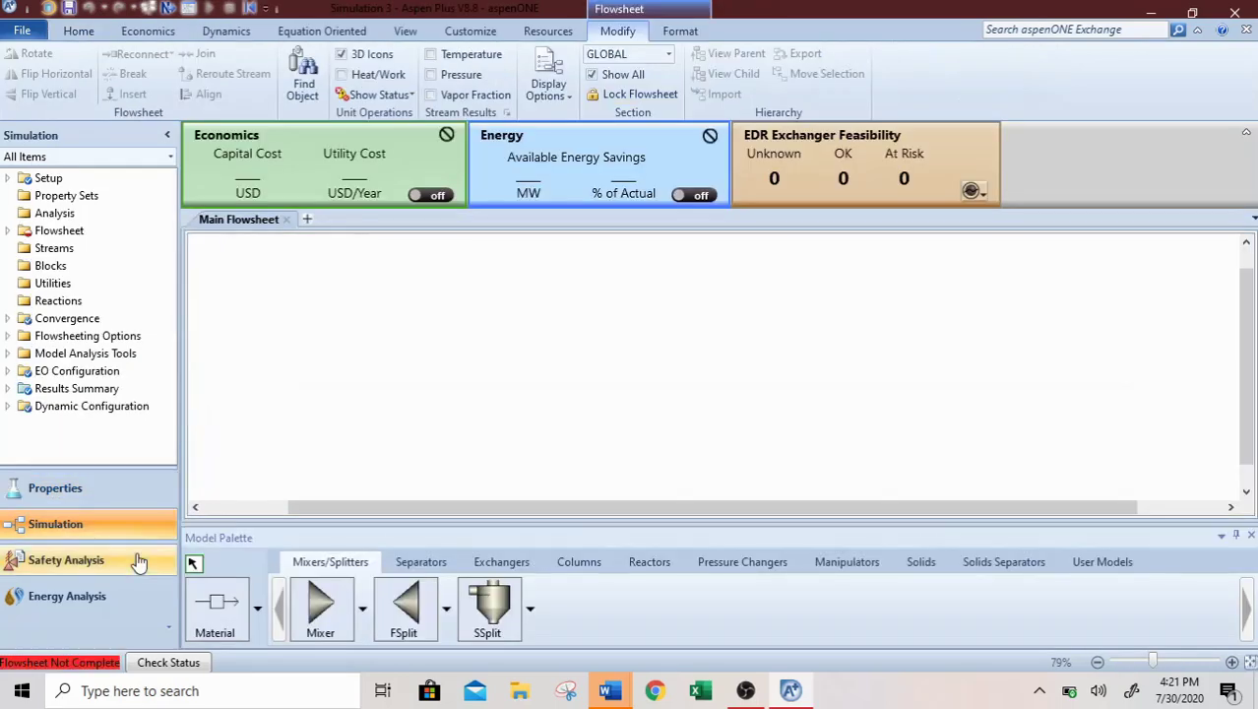
Place an RBatch reactor B1 on the Main Flowsheet.
{"action": "left_click", "coordinate": [668, 564]}
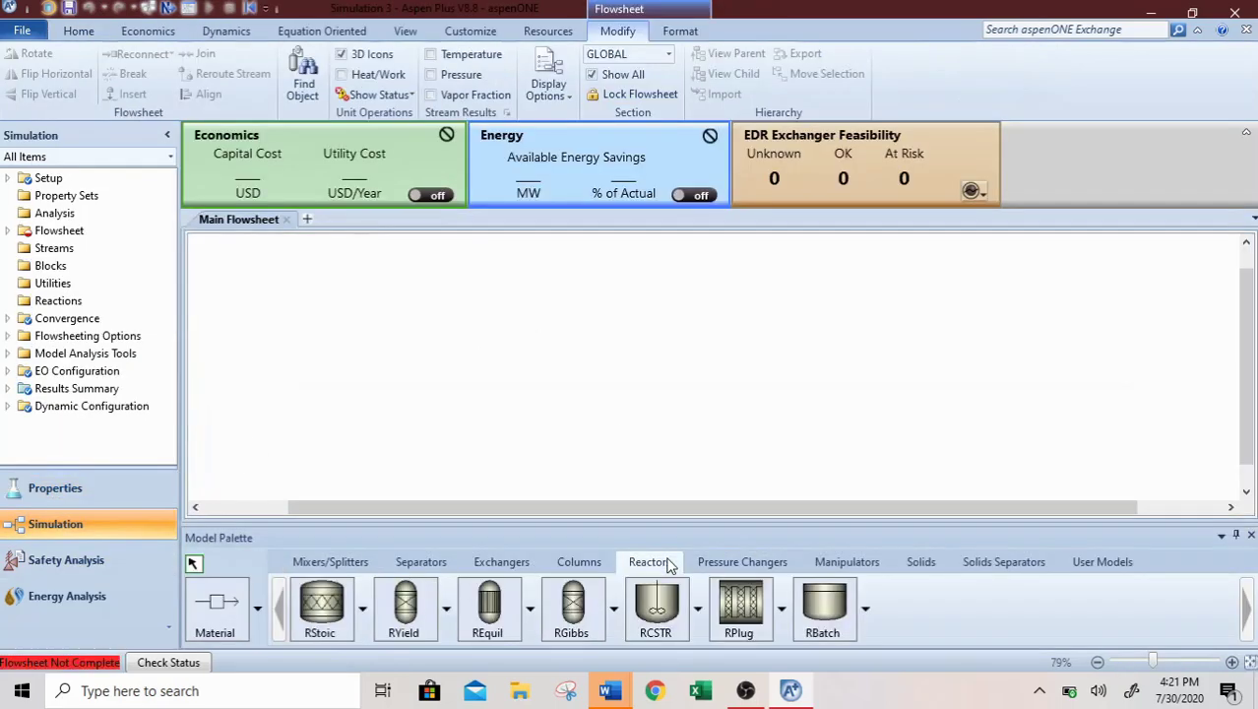
{"action": "left_click", "coordinate": [832, 613]}
{"action": "left_click", "coordinate": [642, 362]}
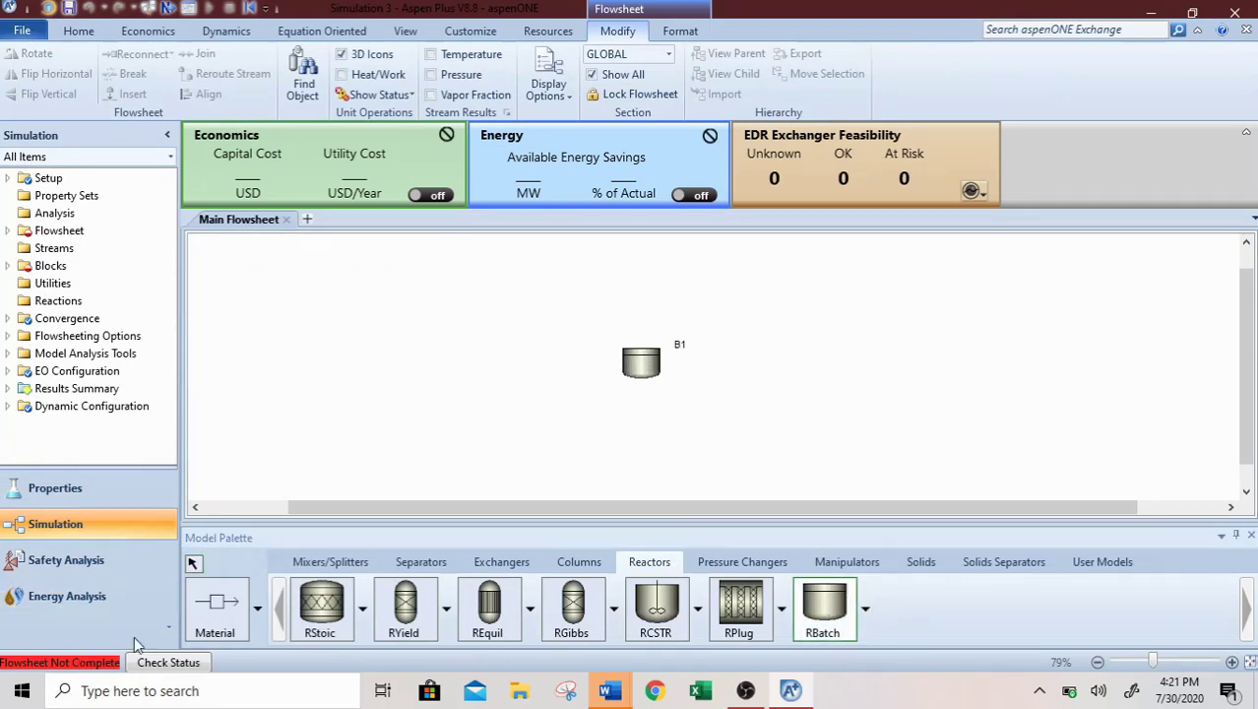
Connect material feed stream S1 into B1 and product stream S2 out of it.
{"action": "left_click", "coordinate": [215, 605]}
{"action": "left_click", "coordinate": [532, 325]}
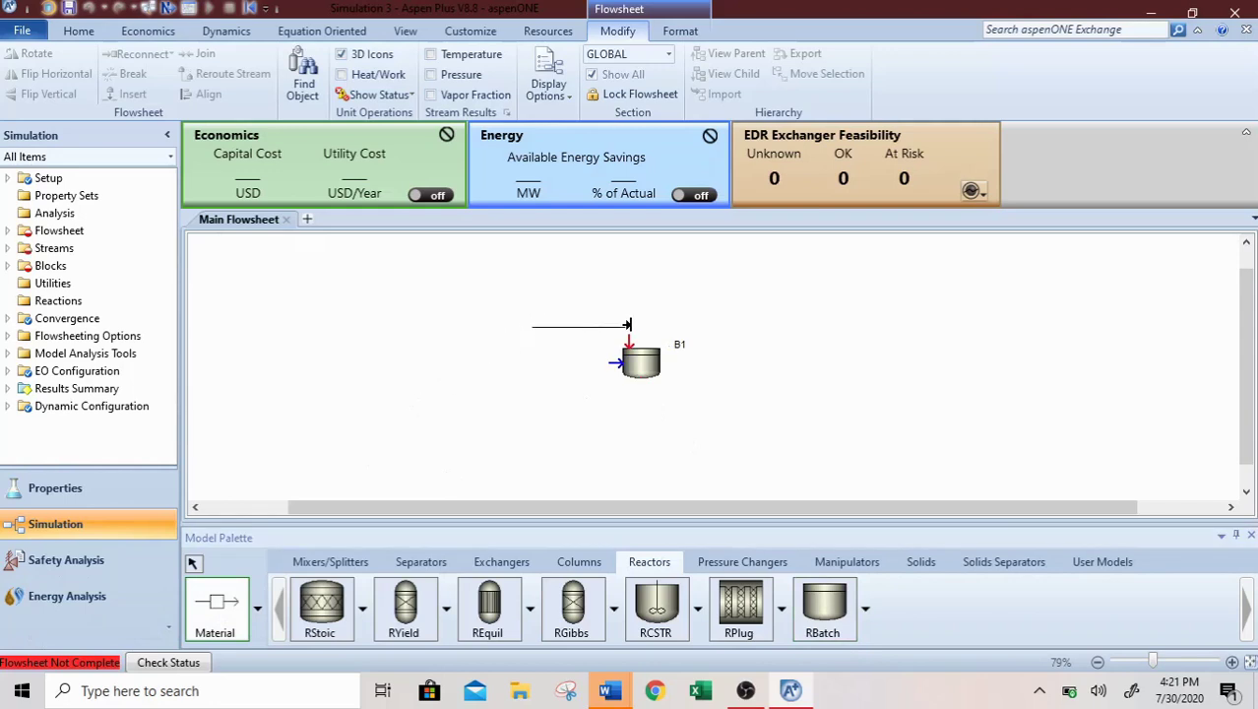
{"action": "left_click", "coordinate": [629, 341]}
{"action": "left_click", "coordinate": [641, 387]}
{"action": "left_click", "coordinate": [734, 412]}
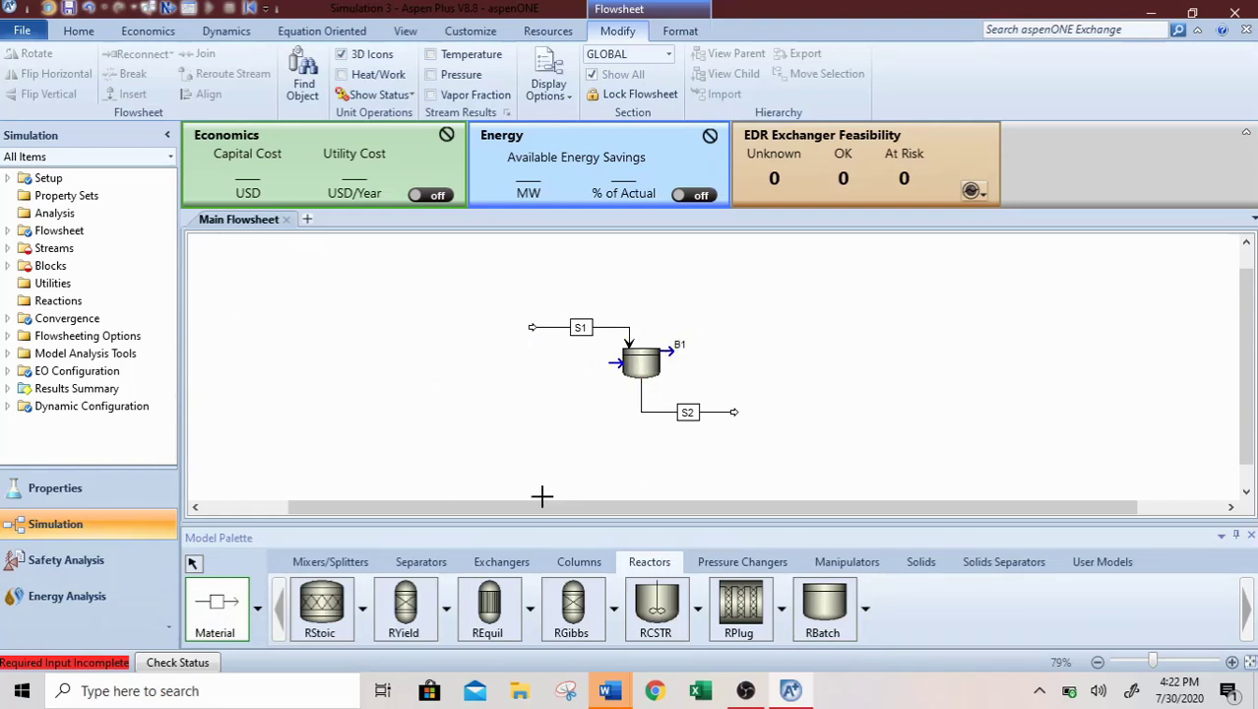
{"action": "left_click", "coordinate": [193, 563]}
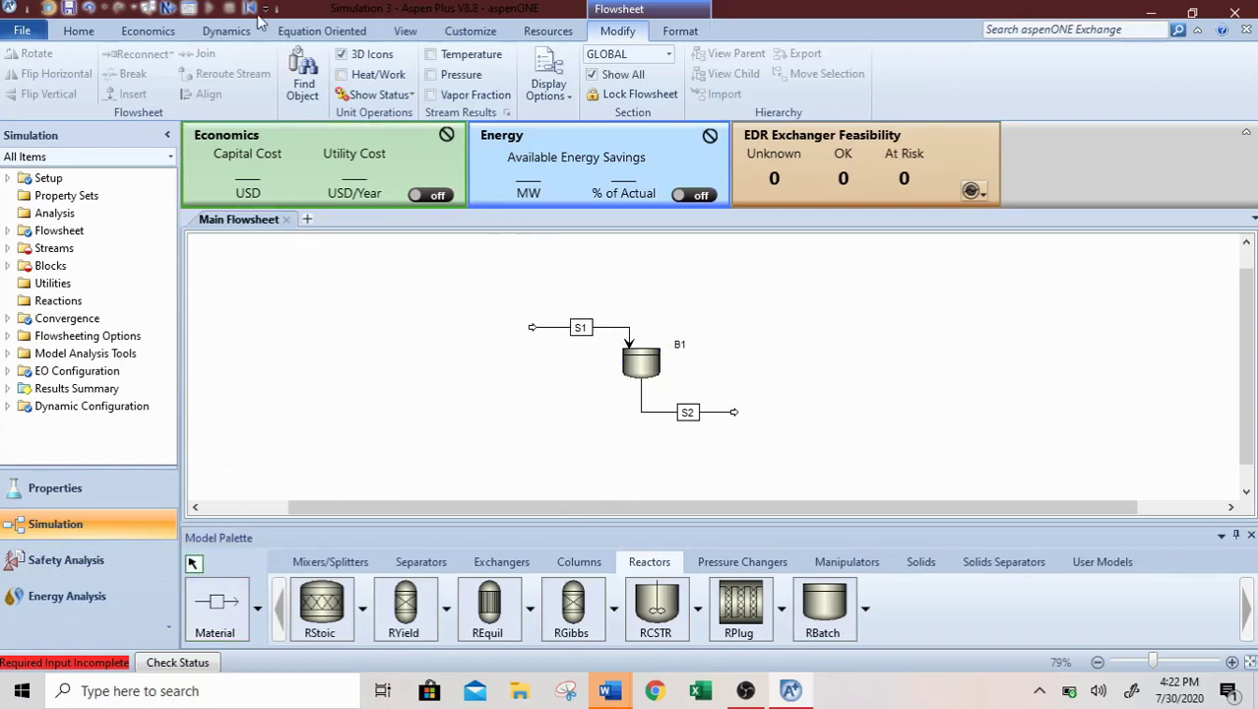
Set the S1 total flow basis to Mass at 19000 kg/hr.
{"action": "left_click", "coordinate": [167, 8]}
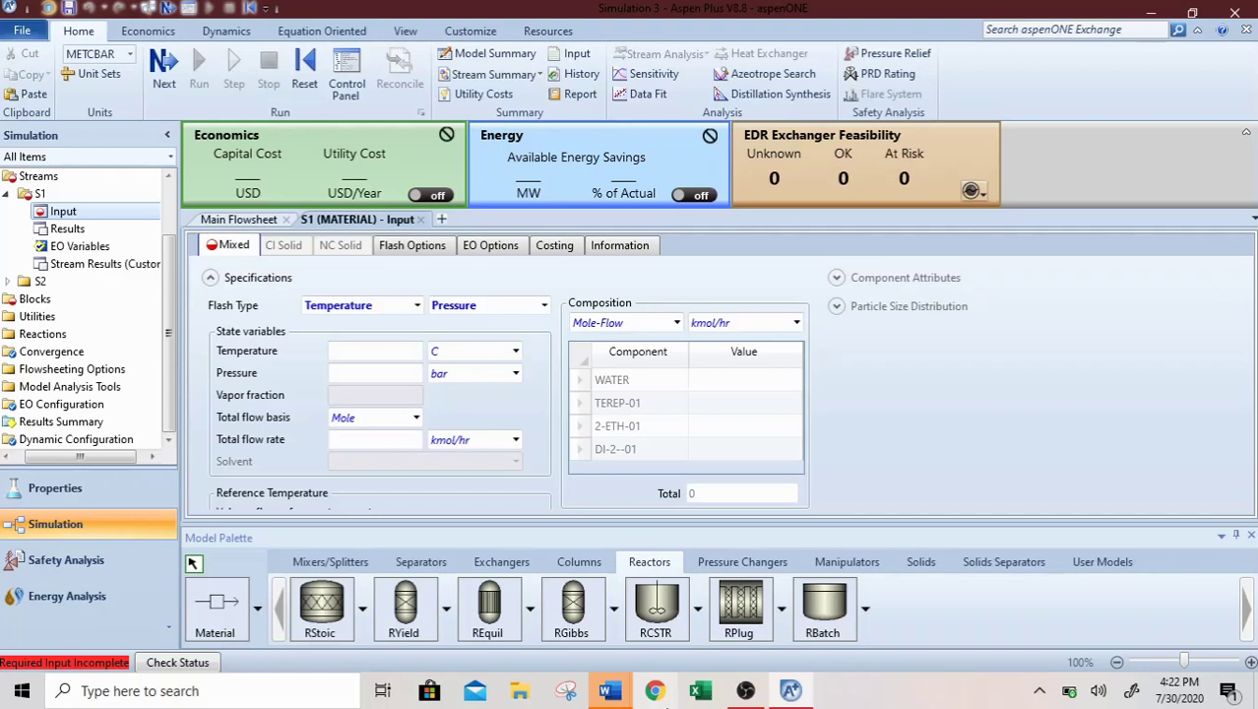
{"action": "left_click", "coordinate": [417, 418]}
{"action": "left_click", "coordinate": [418, 418]}
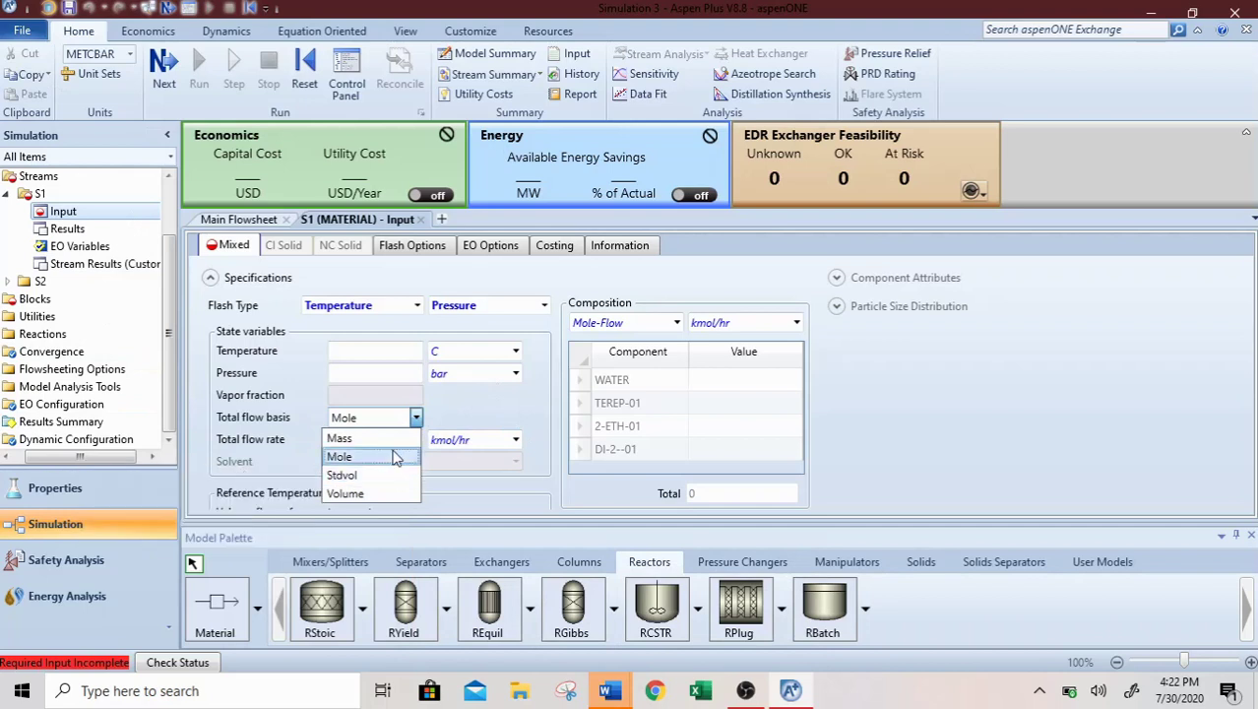
{"action": "left_click", "coordinate": [401, 435]}
{"action": "left_click", "coordinate": [518, 441]}
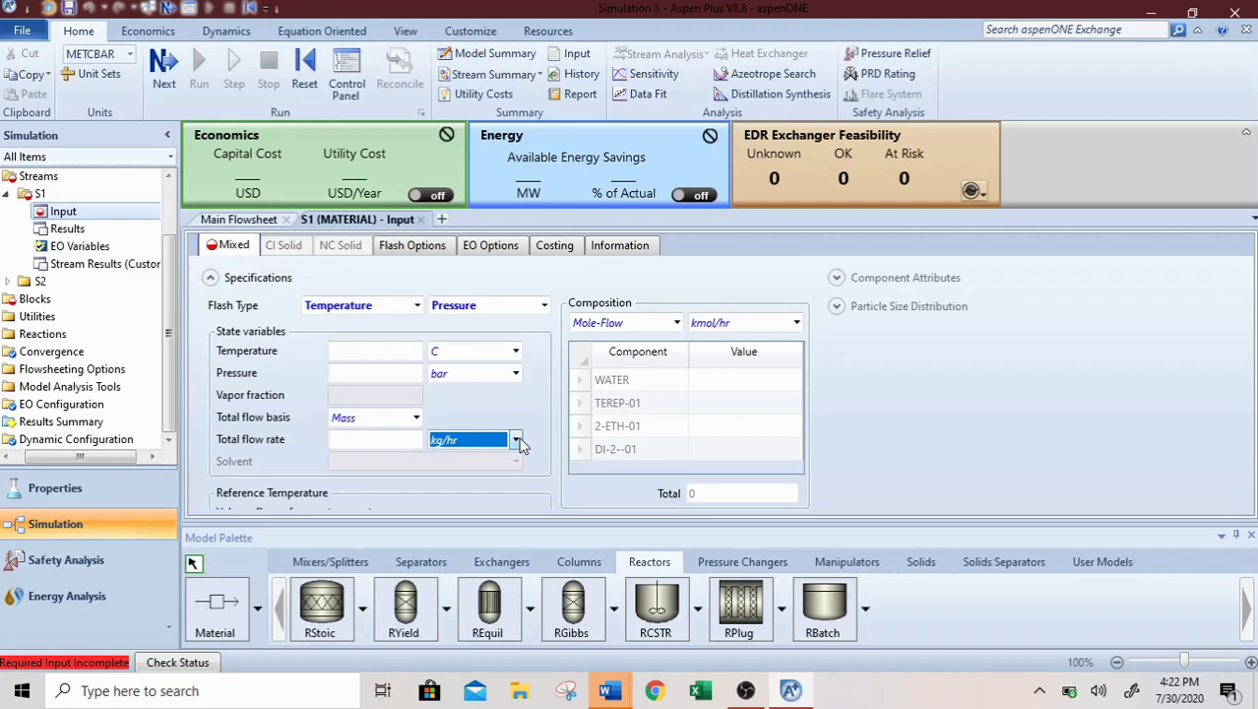
{"action": "left_click", "coordinate": [413, 439]}
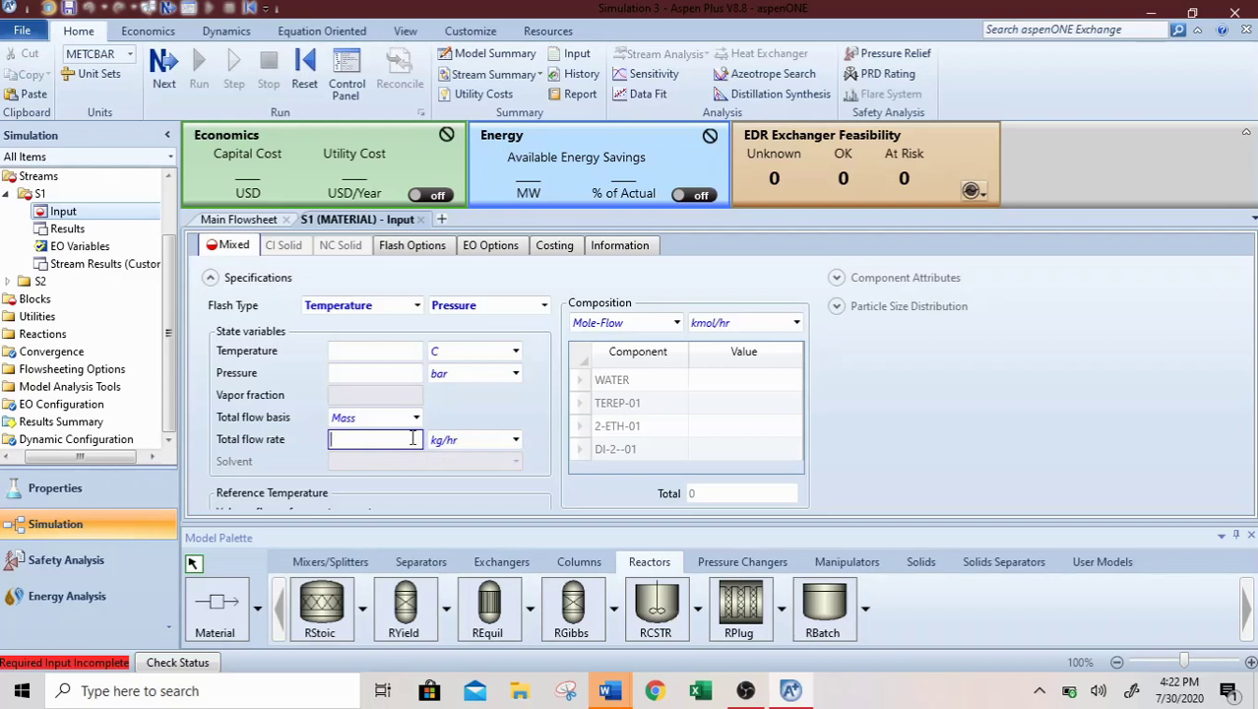
{"action": "type", "text": "19000"}
{"action": "key", "text": "Return"}
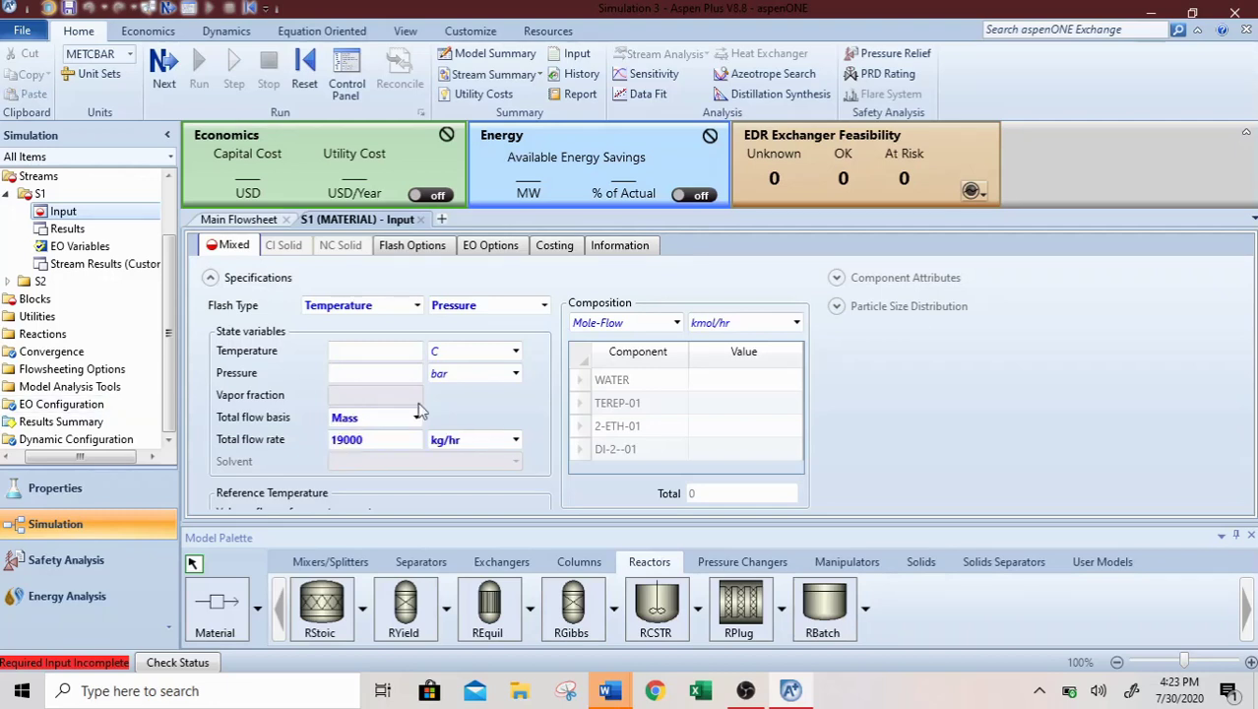
Set the S1 feed temperature to 220 C and pressure to 1 atm.
{"action": "left_click", "coordinate": [403, 350]}
{"action": "type", "text": "220"}
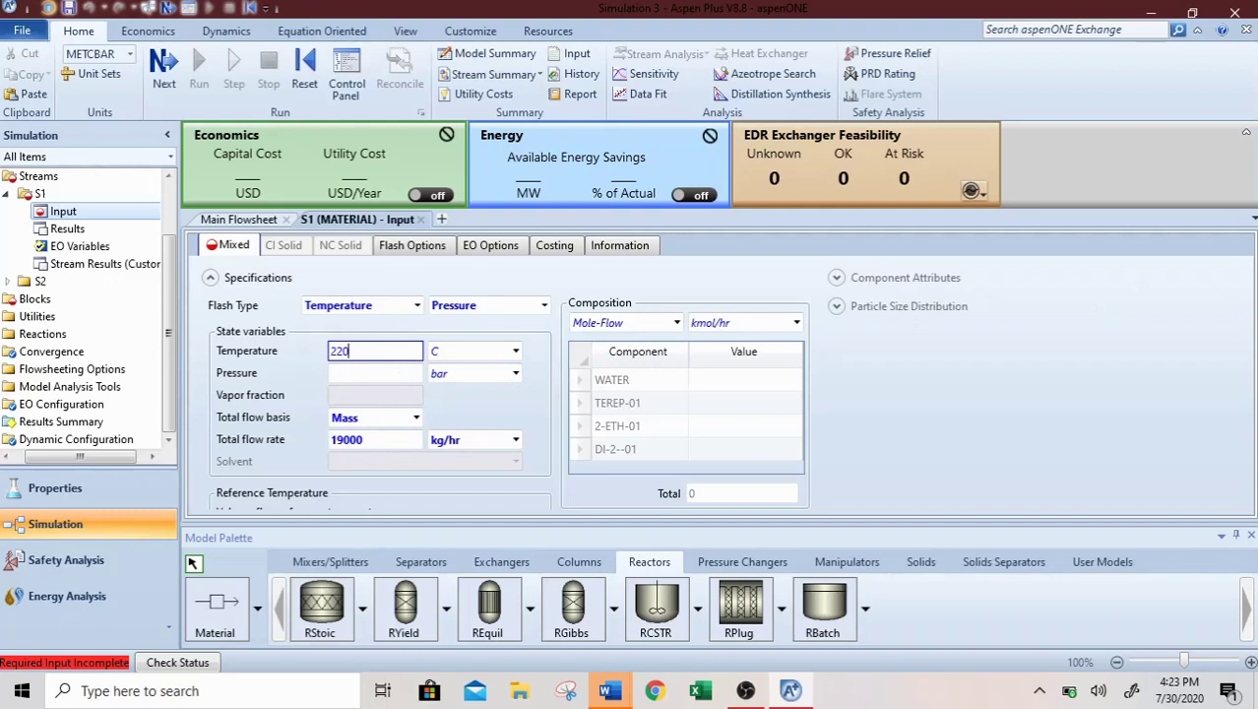
{"action": "left_click", "coordinate": [383, 370]}
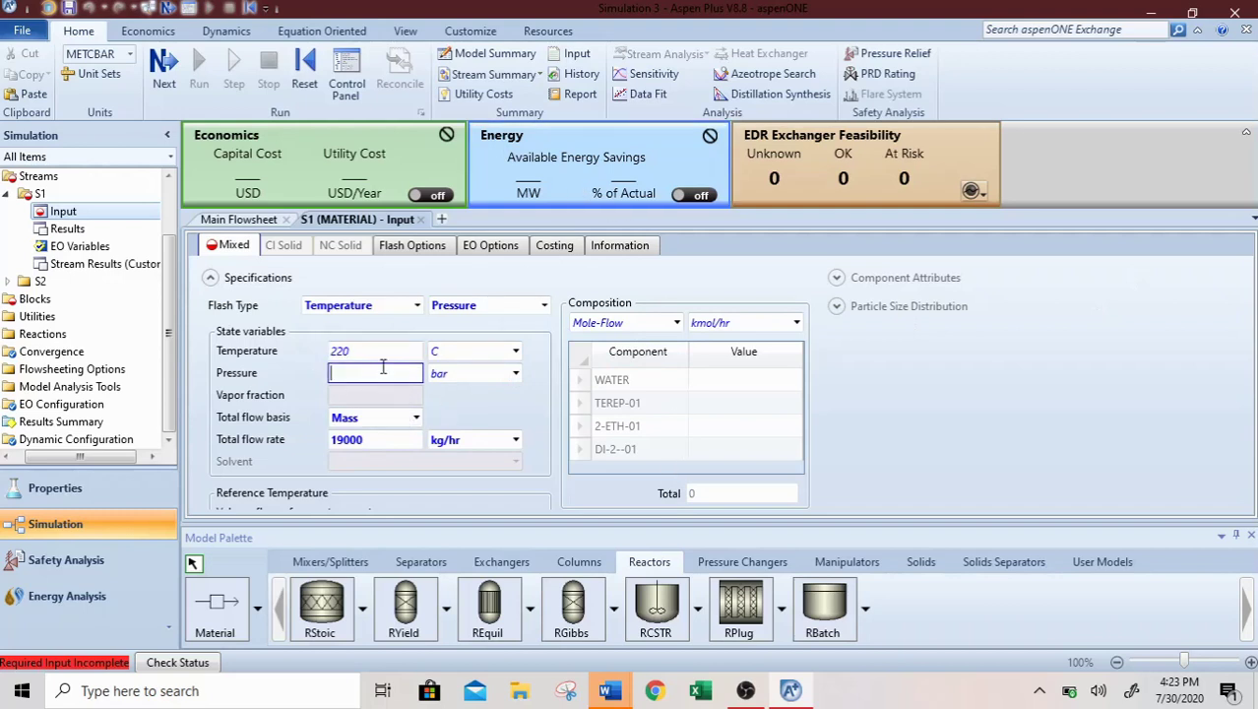
{"action": "left_click", "coordinate": [515, 373]}
{"action": "scroll", "coordinate": [512, 446], "scroll_direction": "up", "scroll_amount": 2}
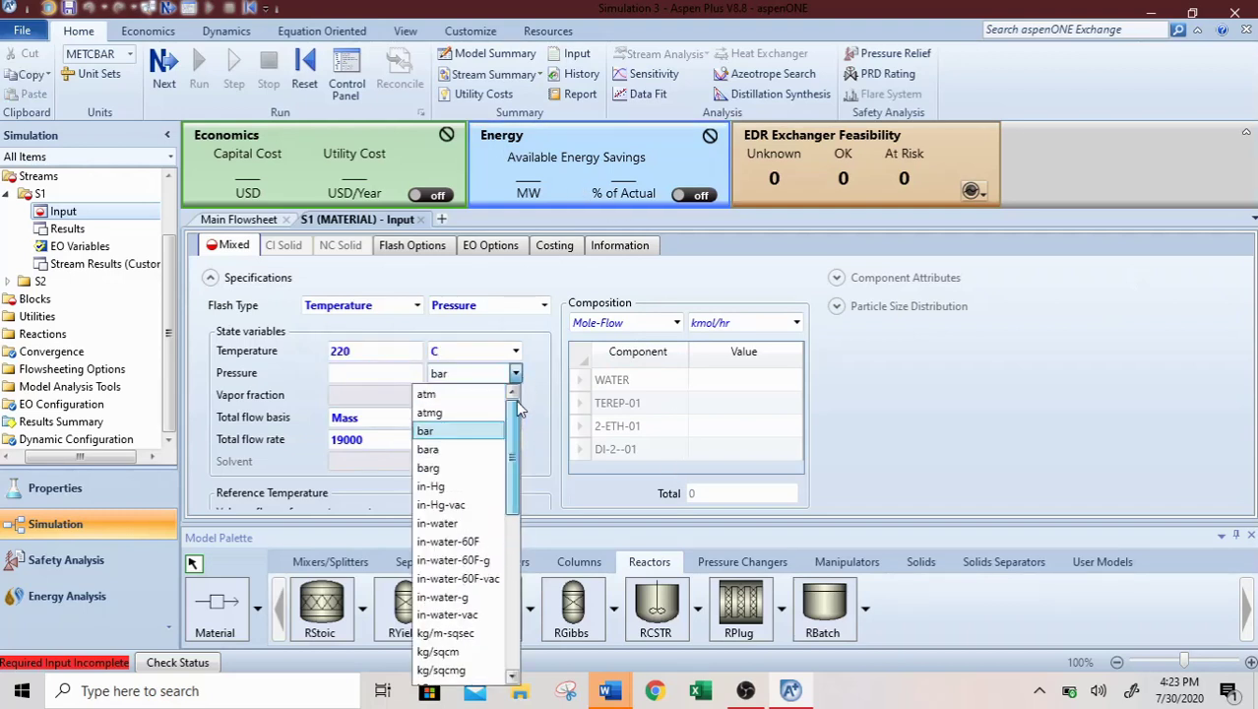
{"action": "left_click", "coordinate": [460, 394]}
{"action": "left_click", "coordinate": [374, 371]}
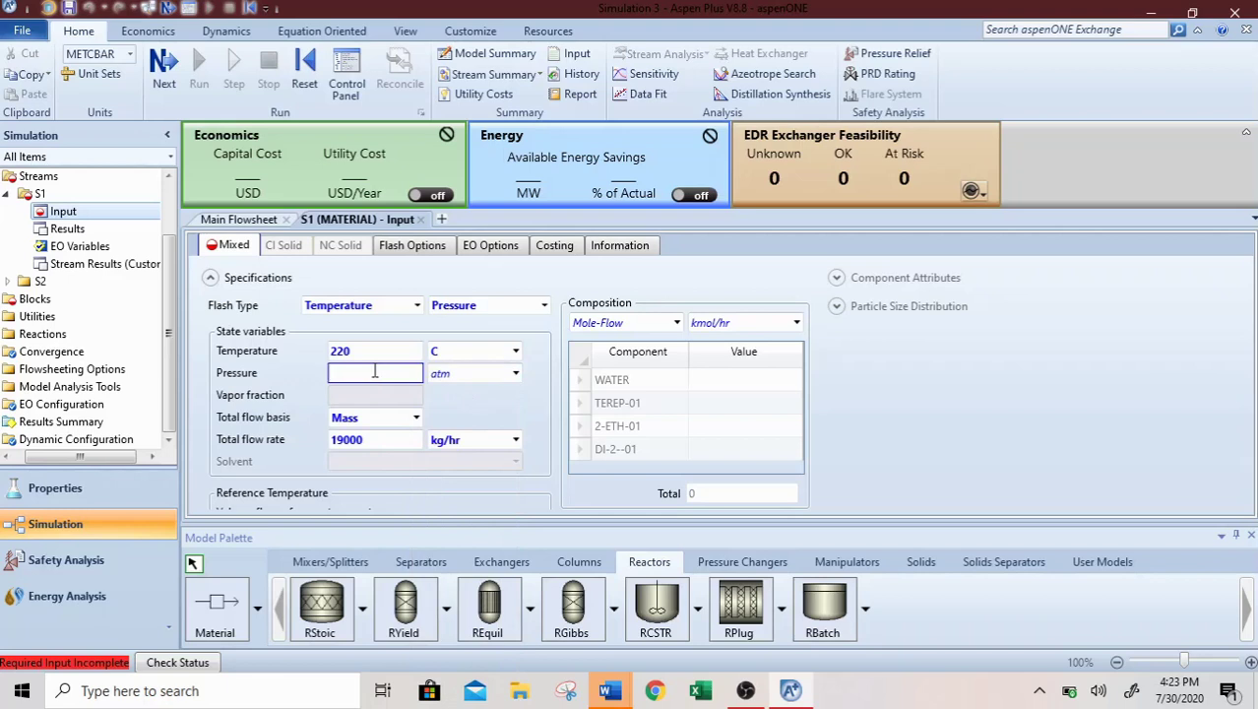
{"action": "type", "text": "1"}
{"action": "left_click", "coordinate": [927, 400]}
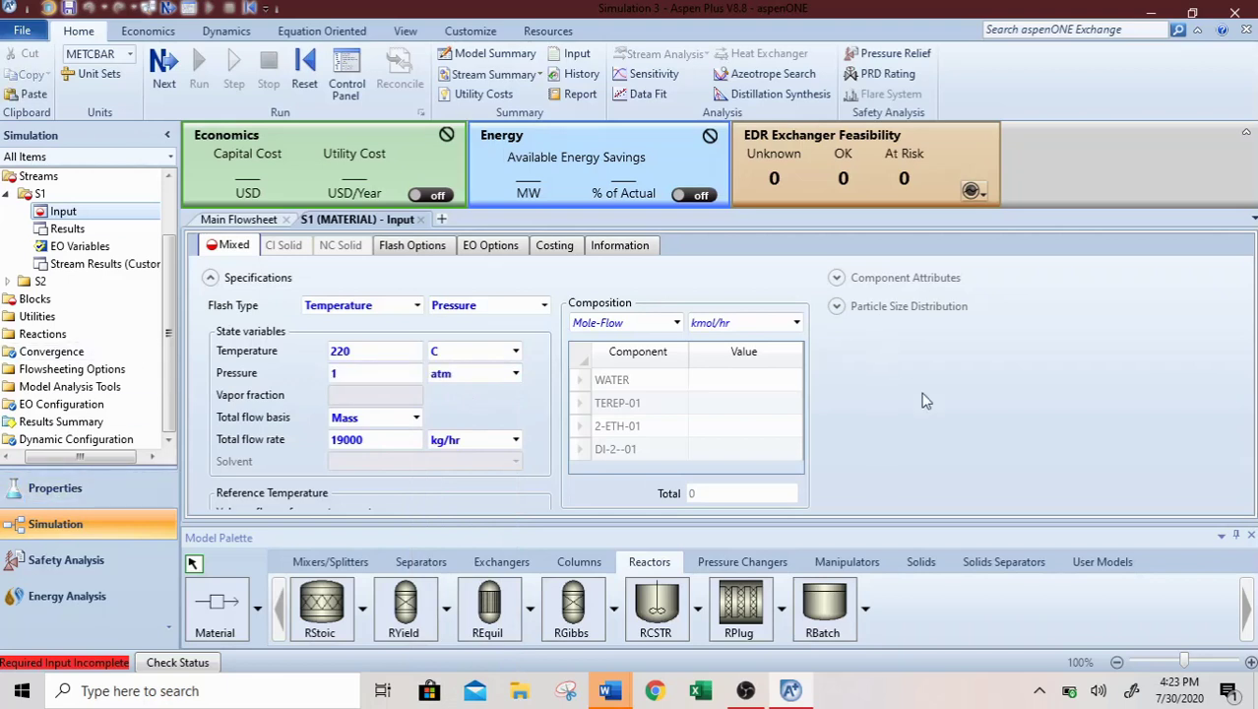
Select the TEREP-01 and 2-ETH-01 composition cells of S1 for entry.
{"action": "left_click", "coordinate": [746, 403]}
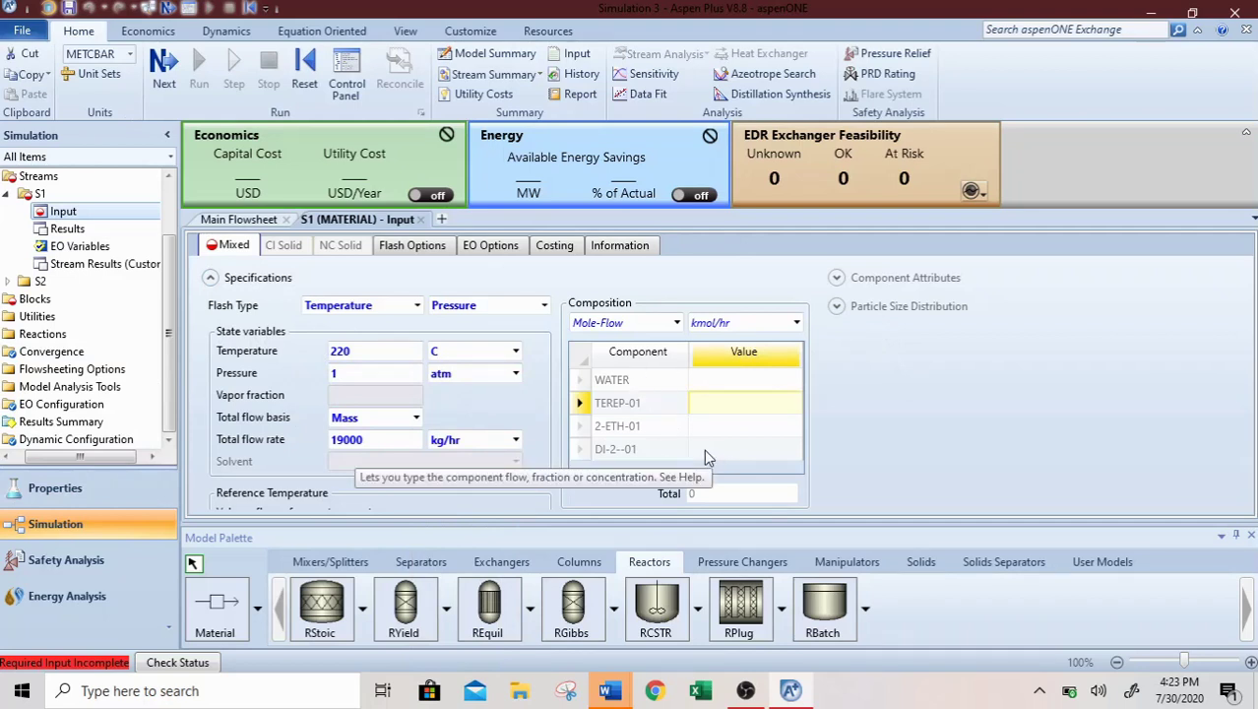
{"action": "left_click", "coordinate": [742, 431]}
{"action": "left_click", "coordinate": [741, 408]}
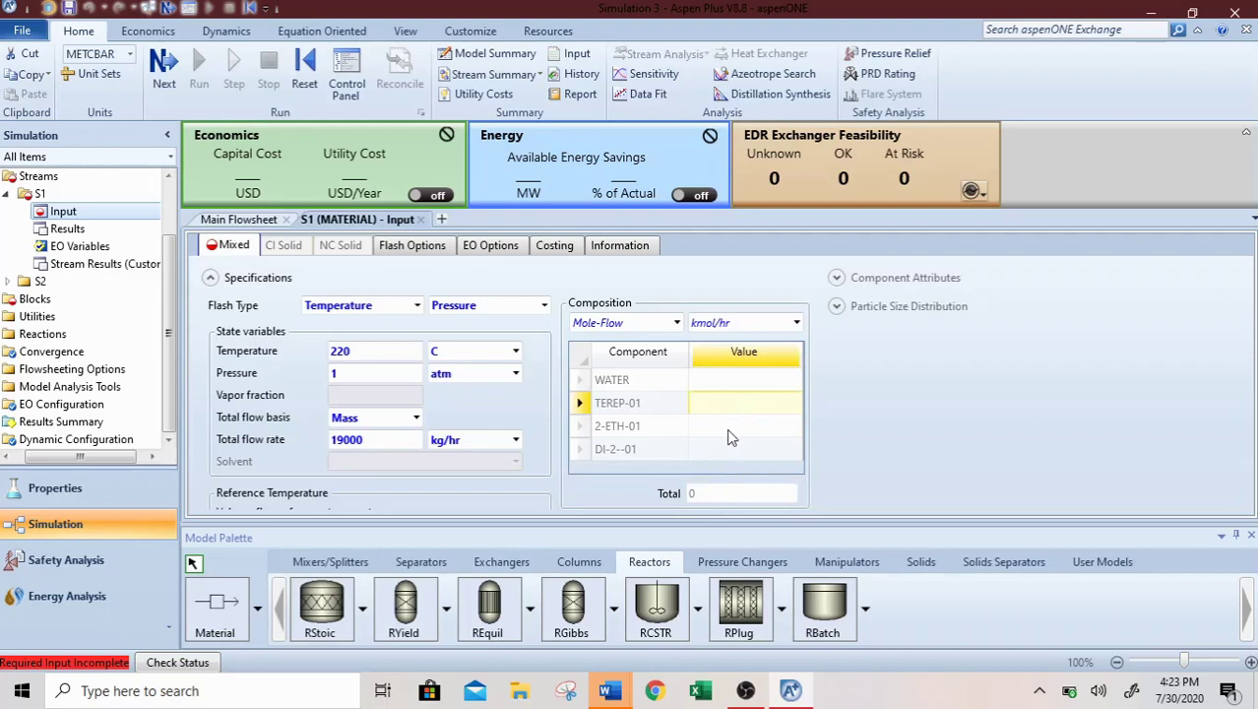
{"action": "left_click", "coordinate": [724, 426]}
{"action": "left_click", "coordinate": [717, 406]}
{"action": "mouse_move", "coordinate": [611, 694]}
{"action": "left_click", "coordinate": [733, 618]}
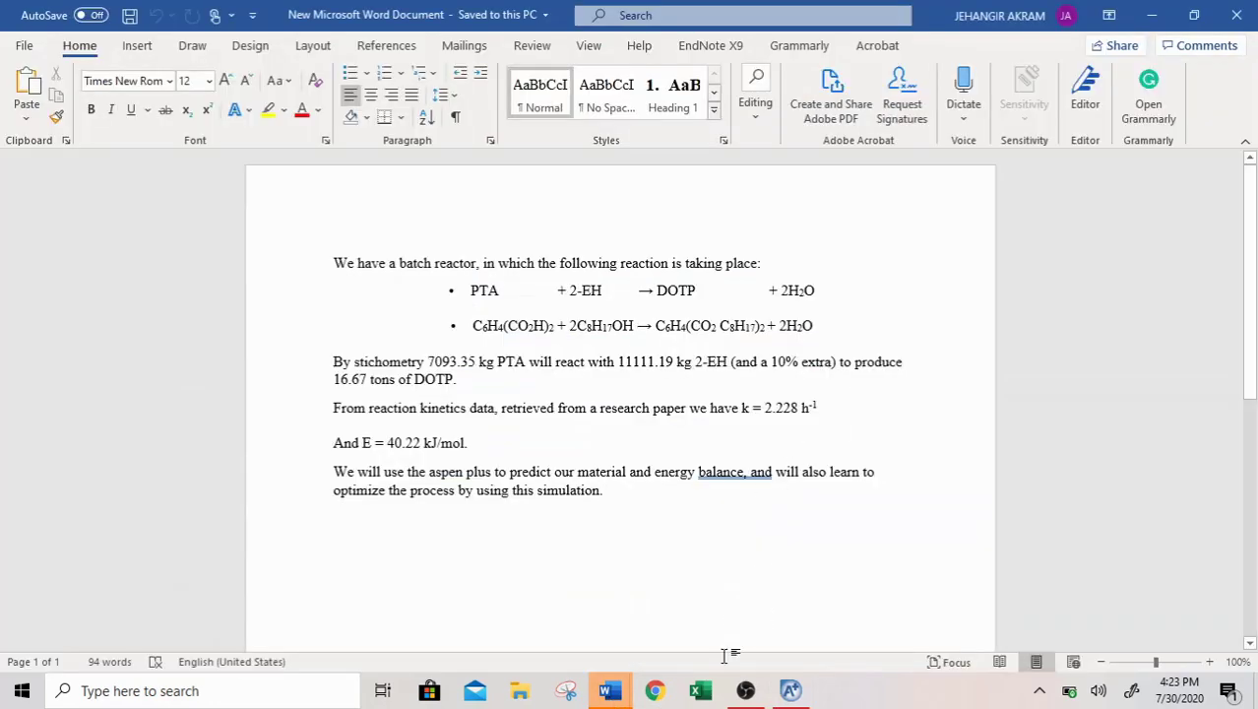
{"action": "mouse_move", "coordinate": [611, 692]}
{"action": "left_click", "coordinate": [558, 652]}
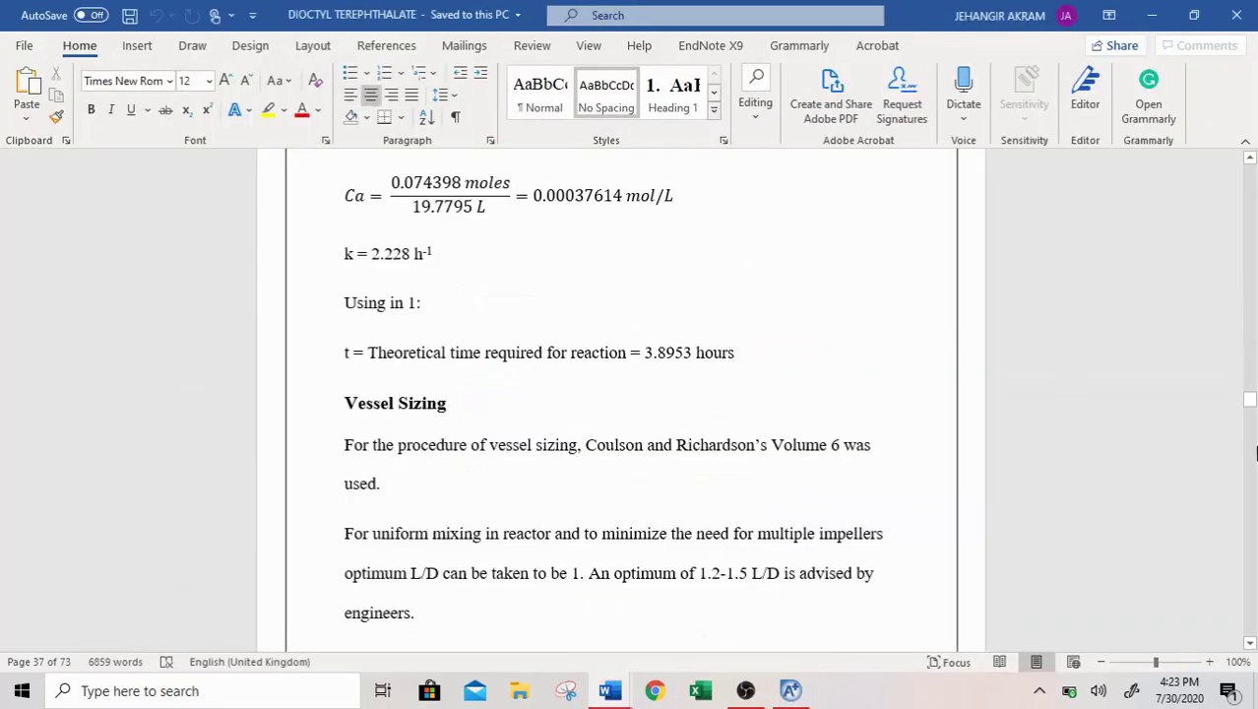
{"action": "left_click_drag", "start_coordinate": [1250, 430], "coordinate": [1255, 620]}
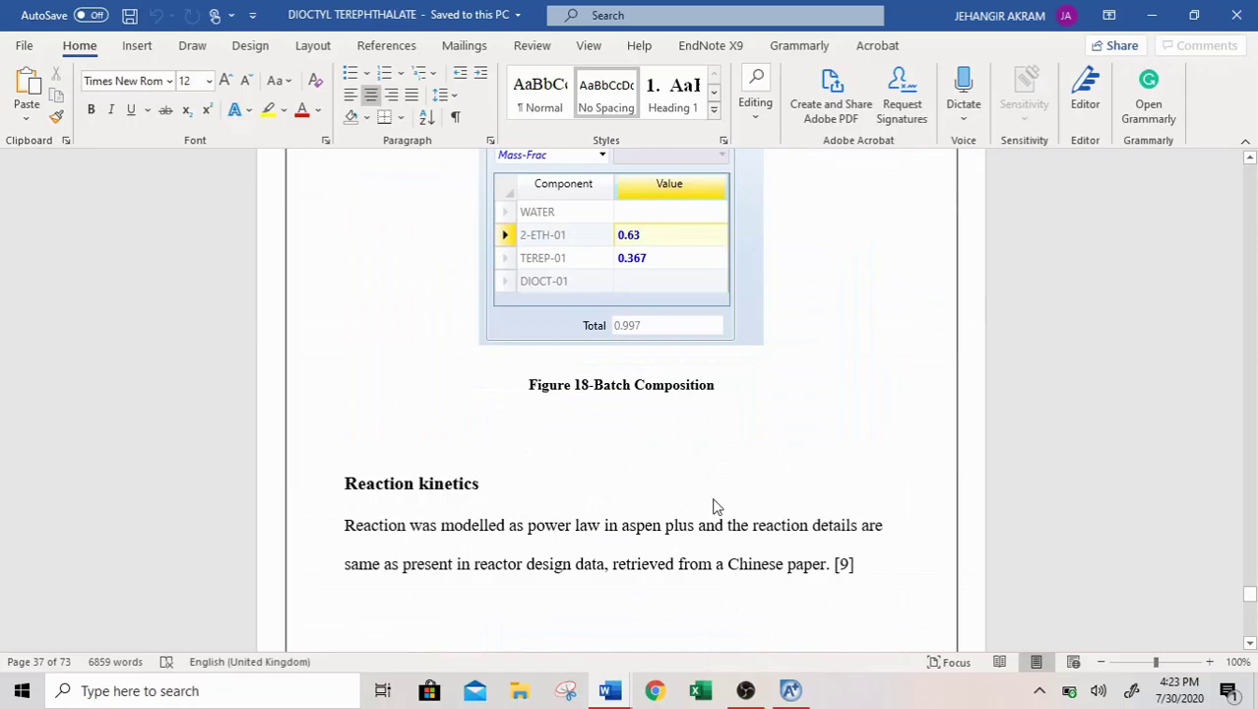
{"action": "left_click", "coordinate": [791, 691]}
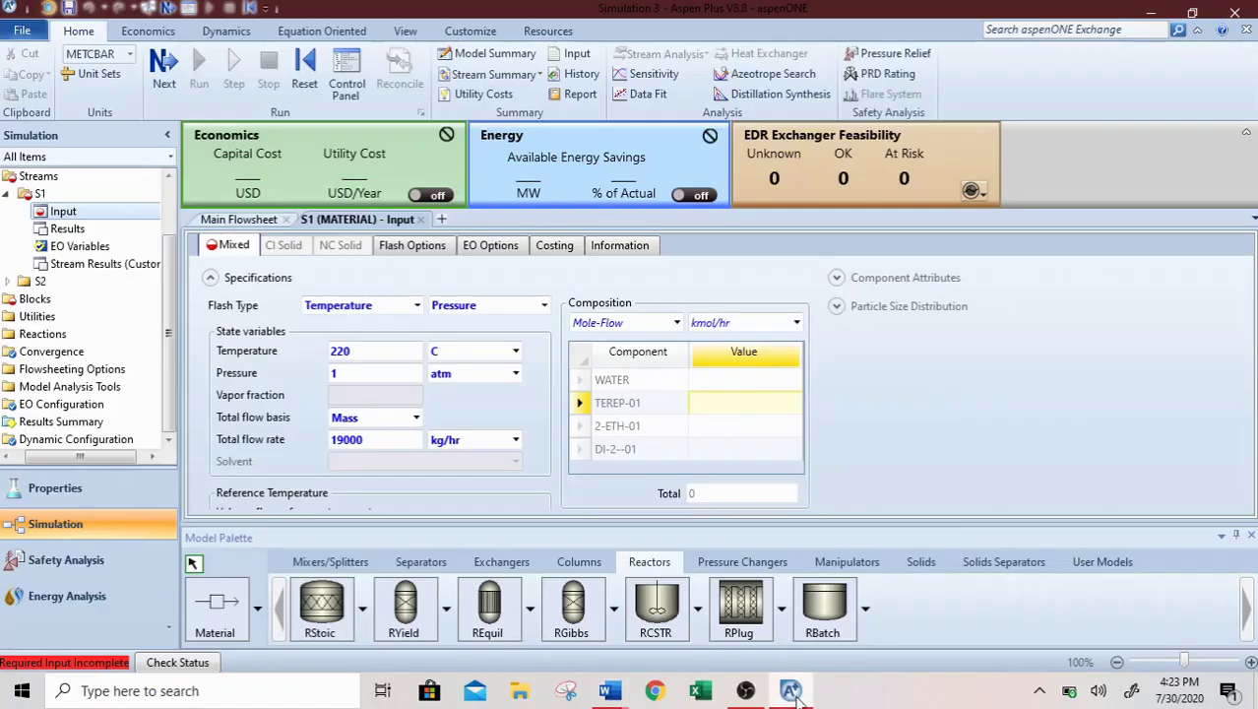
Enter S1 mole flows of 0.63 for 2-ETH-01 and 0.367 for TEREP-01.
{"action": "left_click", "coordinate": [746, 428]}
{"action": "type", "text": "0.63"}
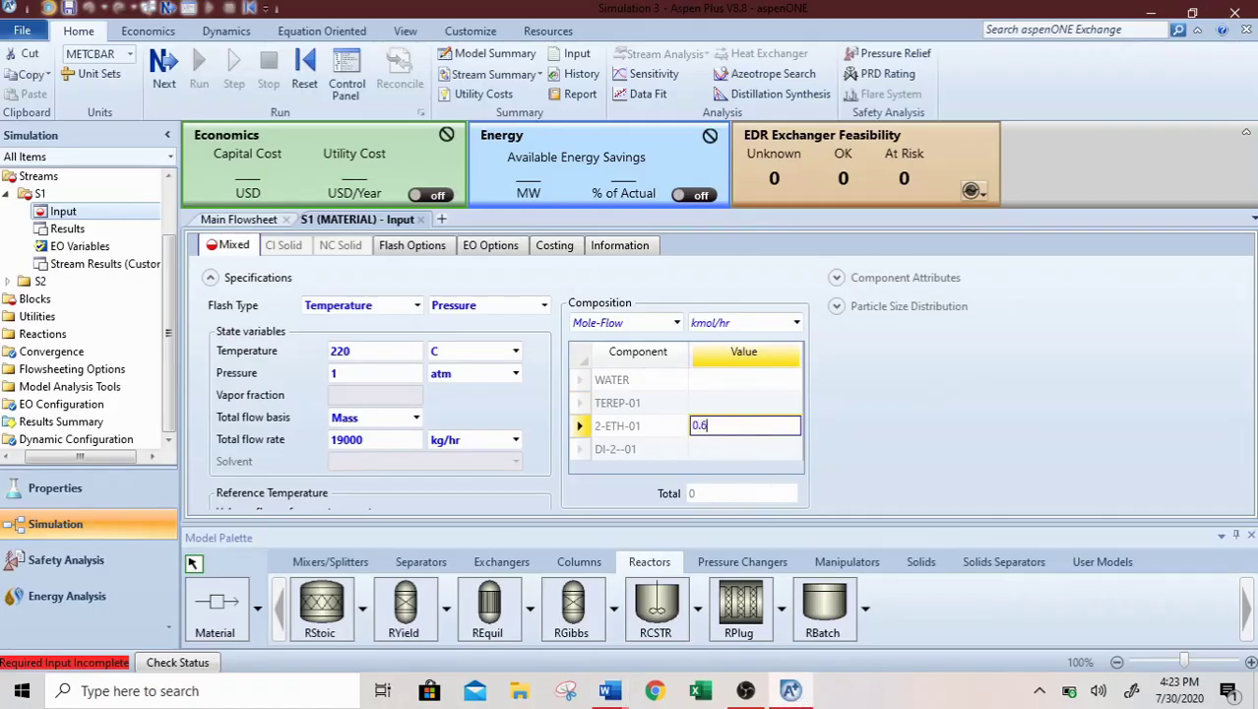
{"action": "left_click", "coordinate": [760, 404]}
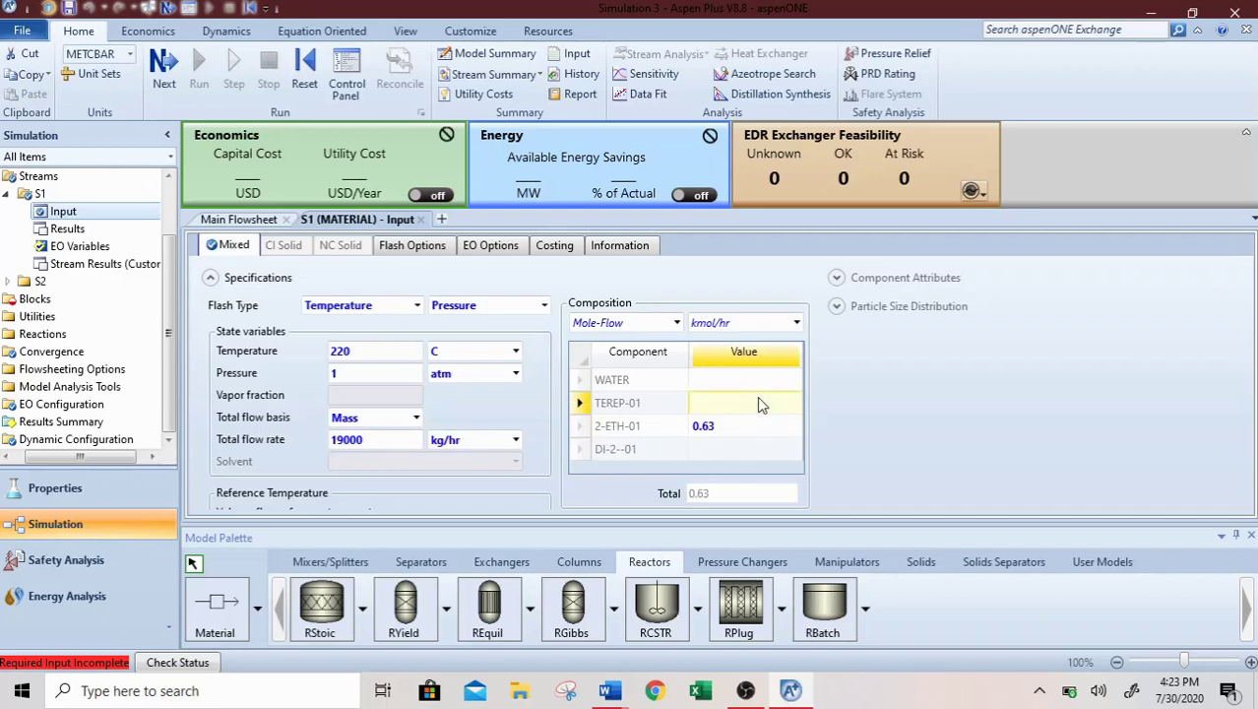
{"action": "type", "text": "0.367"}
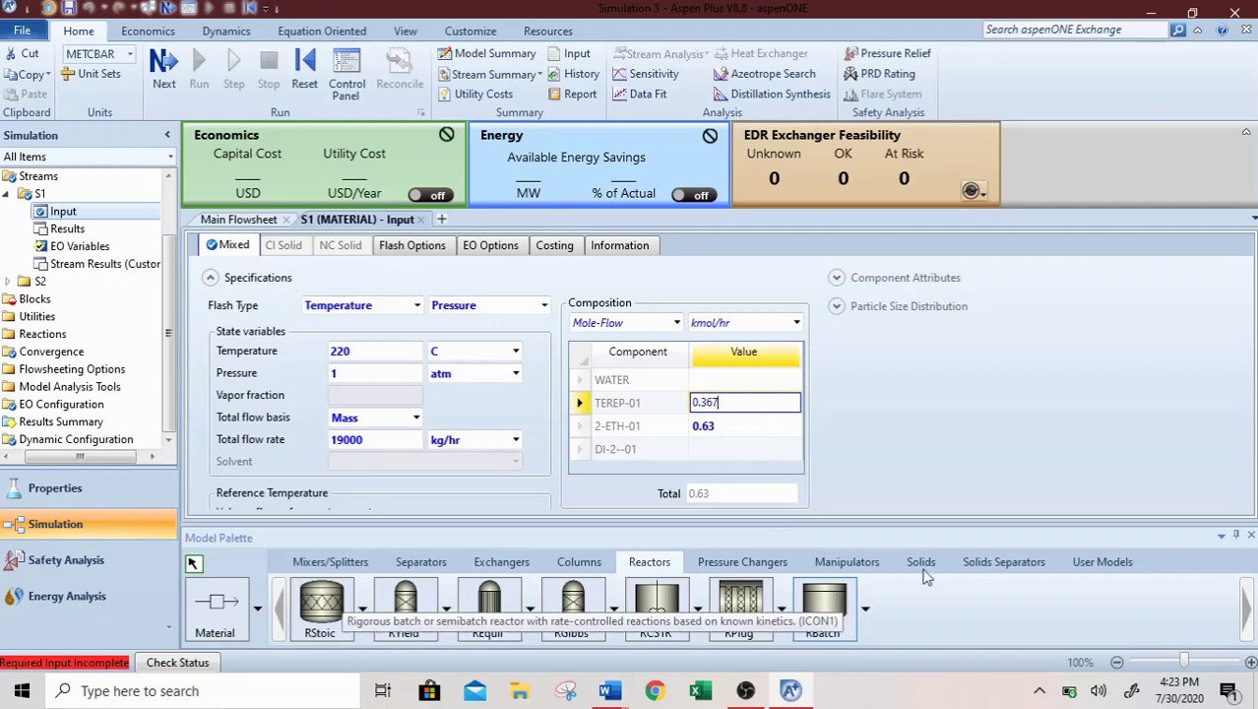
{"action": "key", "text": "alt+Tab"}
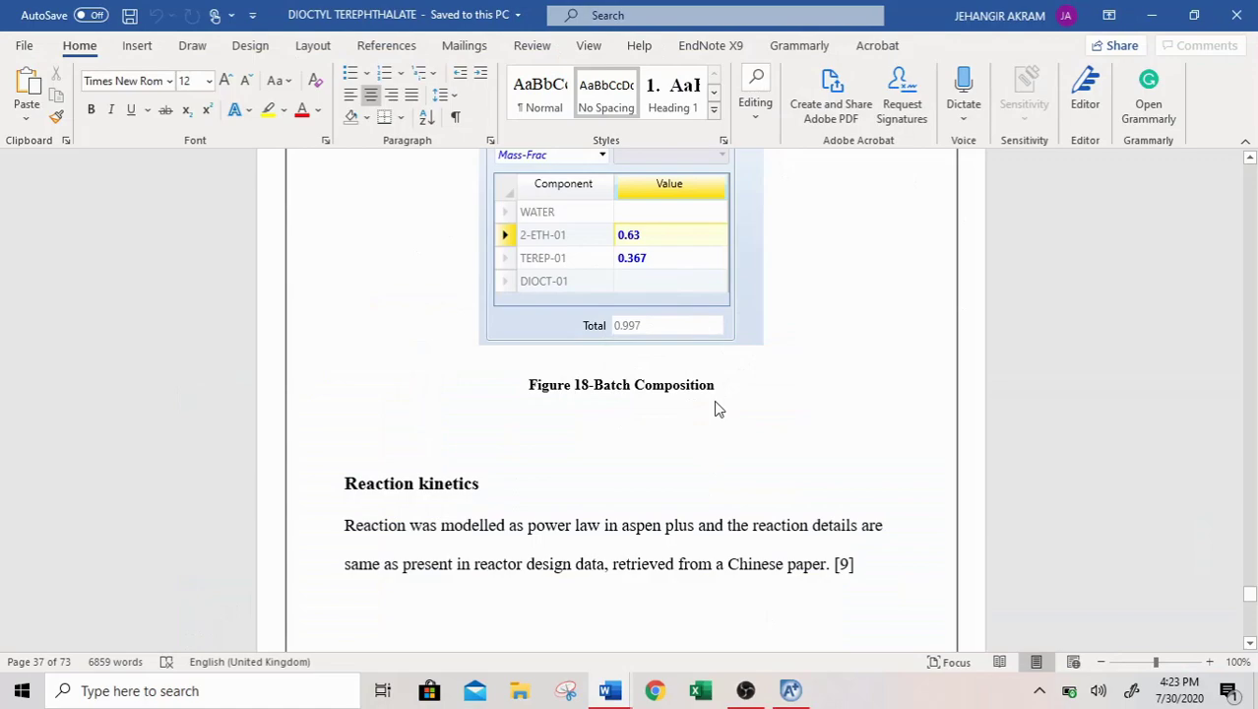
{"action": "left_click", "coordinate": [792, 693]}
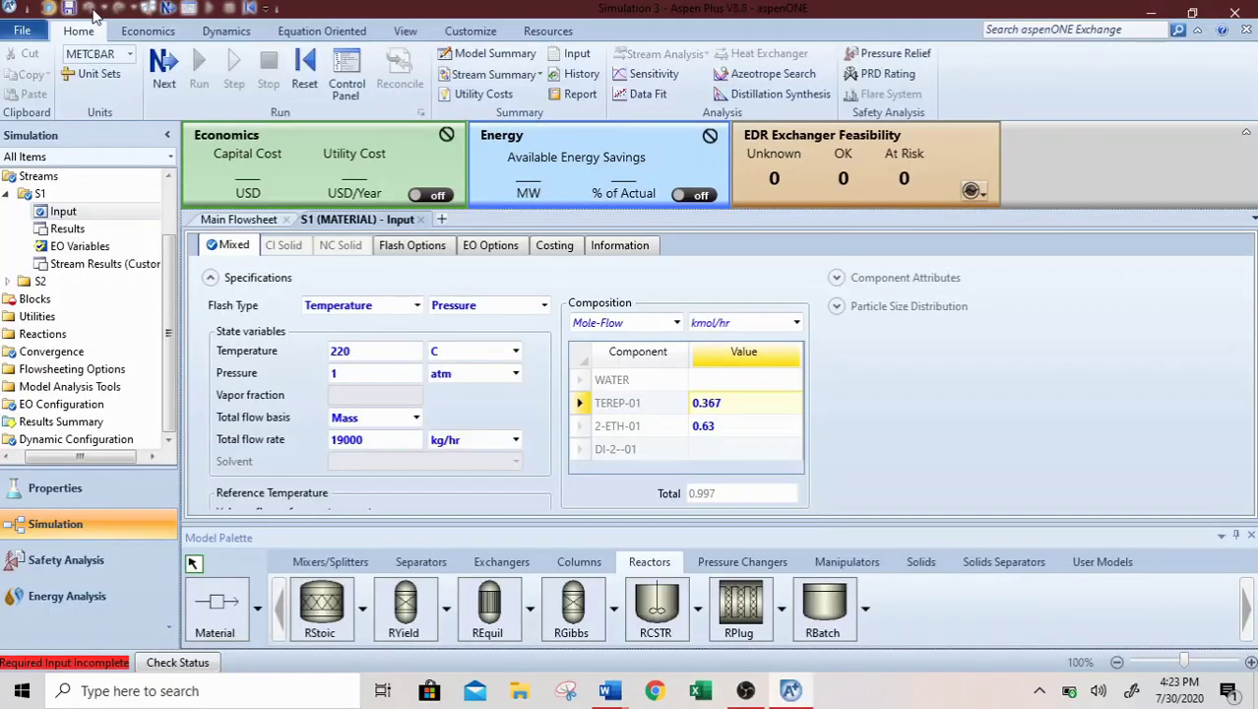
Run reactor B1 at constant temperature 220 C and pressure 1 atm.
{"action": "left_click", "coordinate": [729, 435]}
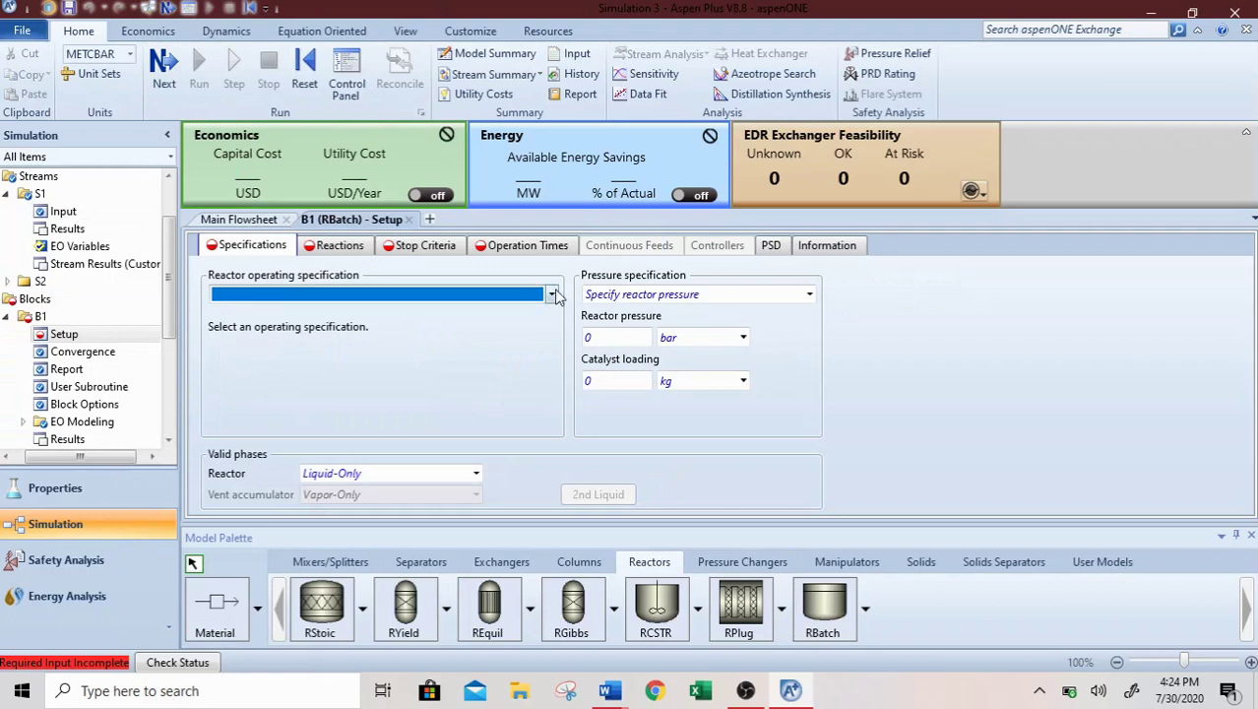
{"action": "left_click", "coordinate": [553, 295]}
{"action": "left_click", "coordinate": [522, 314]}
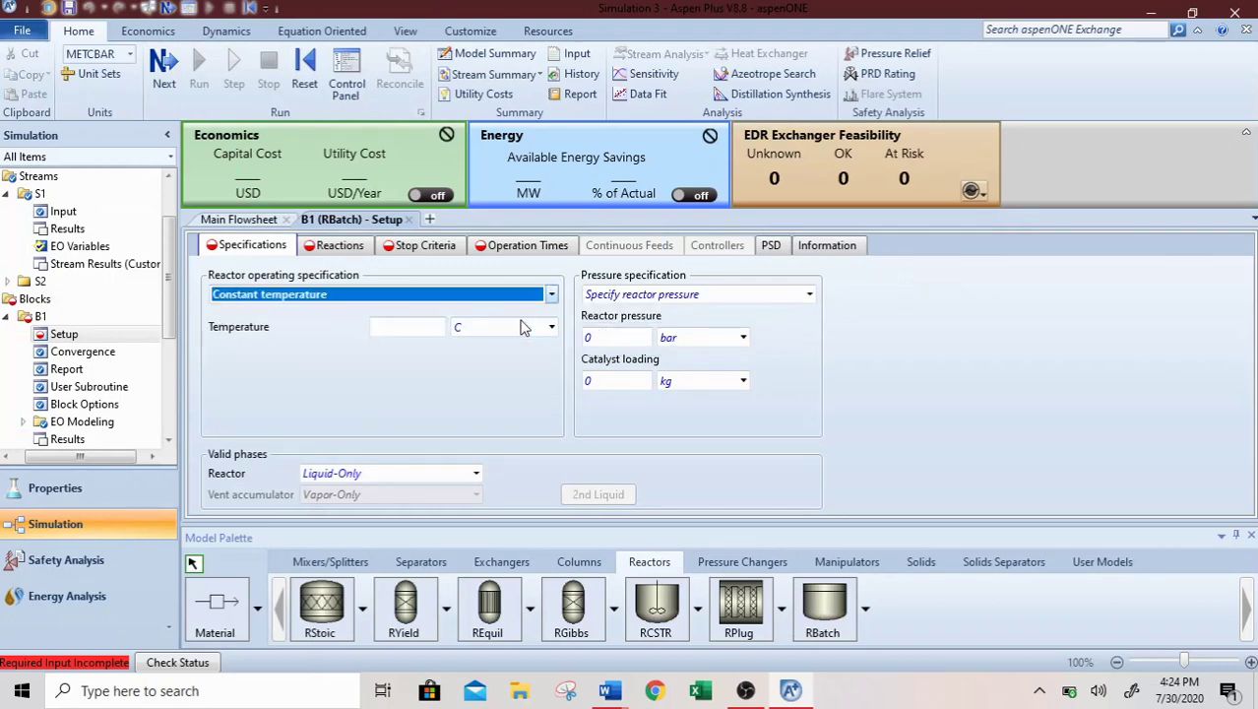
{"action": "left_click", "coordinate": [422, 327]}
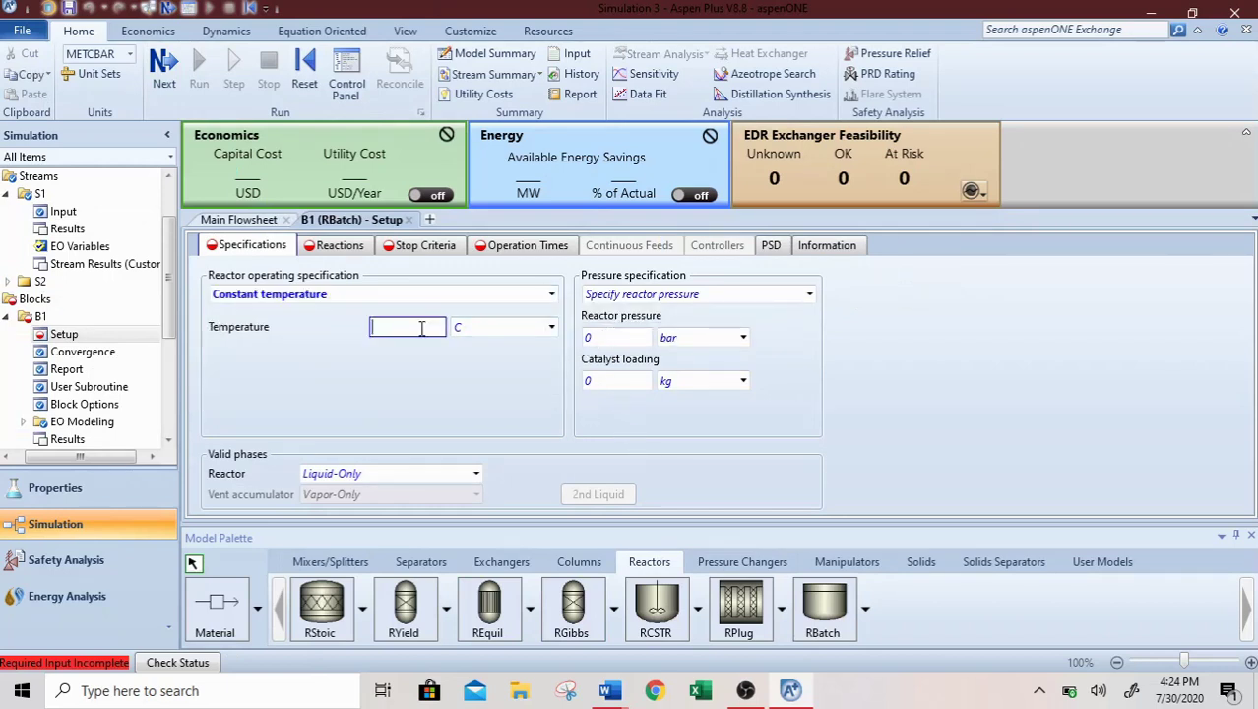
{"action": "type", "text": "220"}
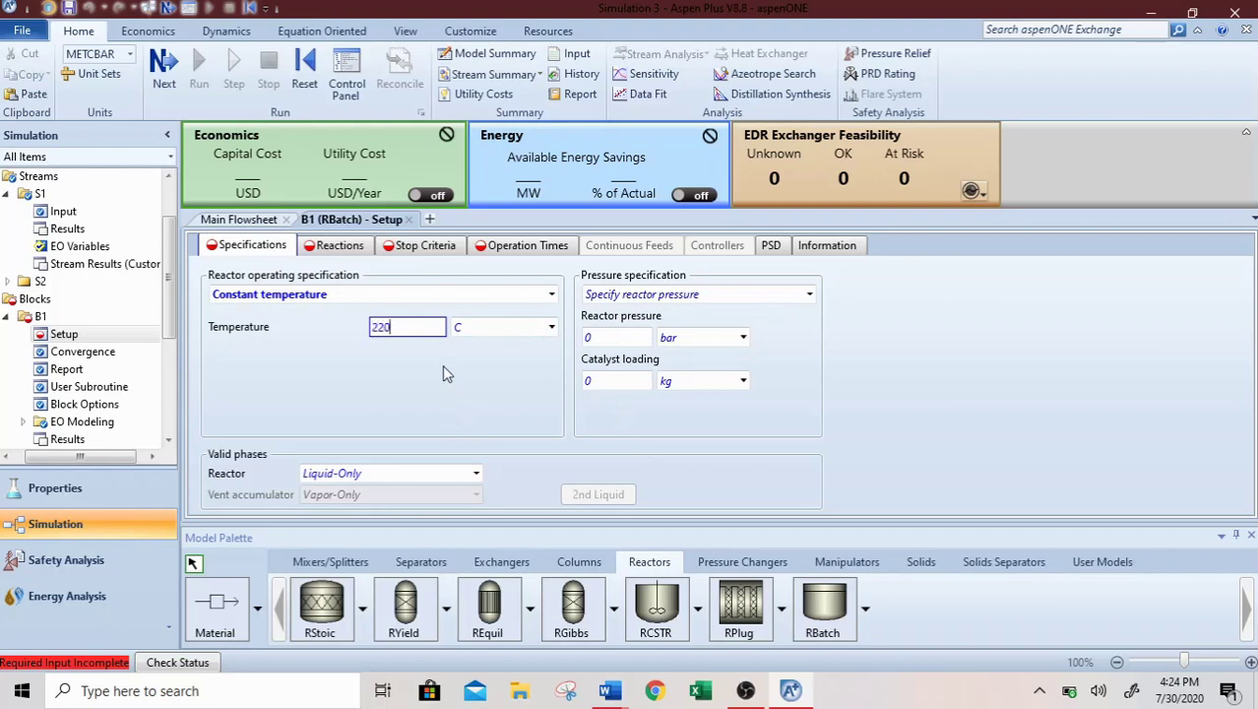
{"action": "left_click", "coordinate": [631, 338]}
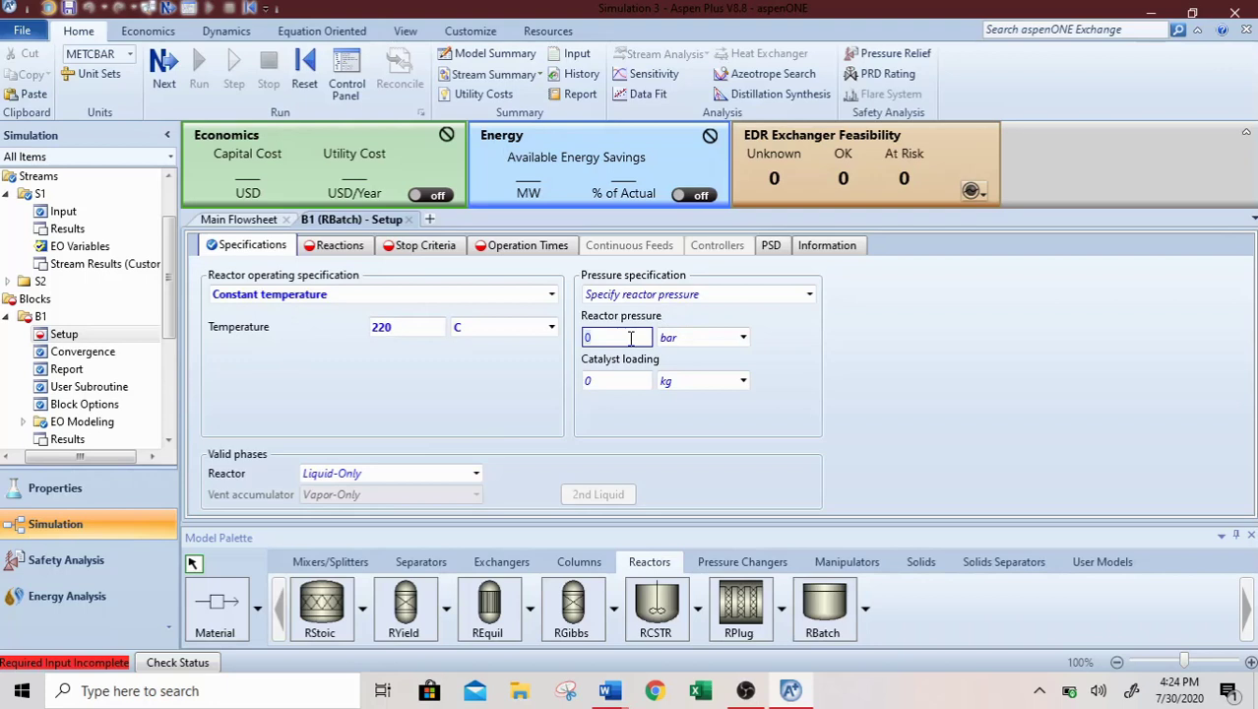
{"action": "key", "text": "BackSpace"}
{"action": "type", "text": "1"}
{"action": "left_click", "coordinate": [741, 337]}
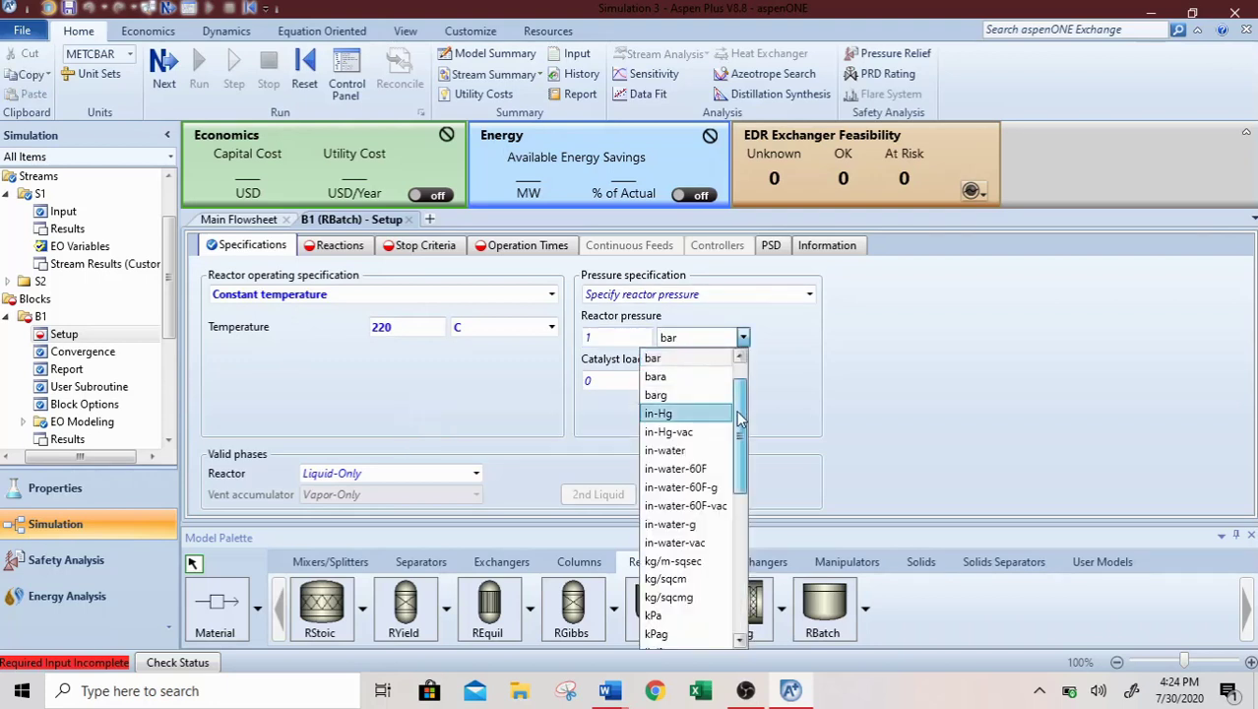
{"action": "scroll", "coordinate": [716, 365], "scroll_direction": "up", "scroll_amount": 1}
{"action": "left_click", "coordinate": [714, 360]}
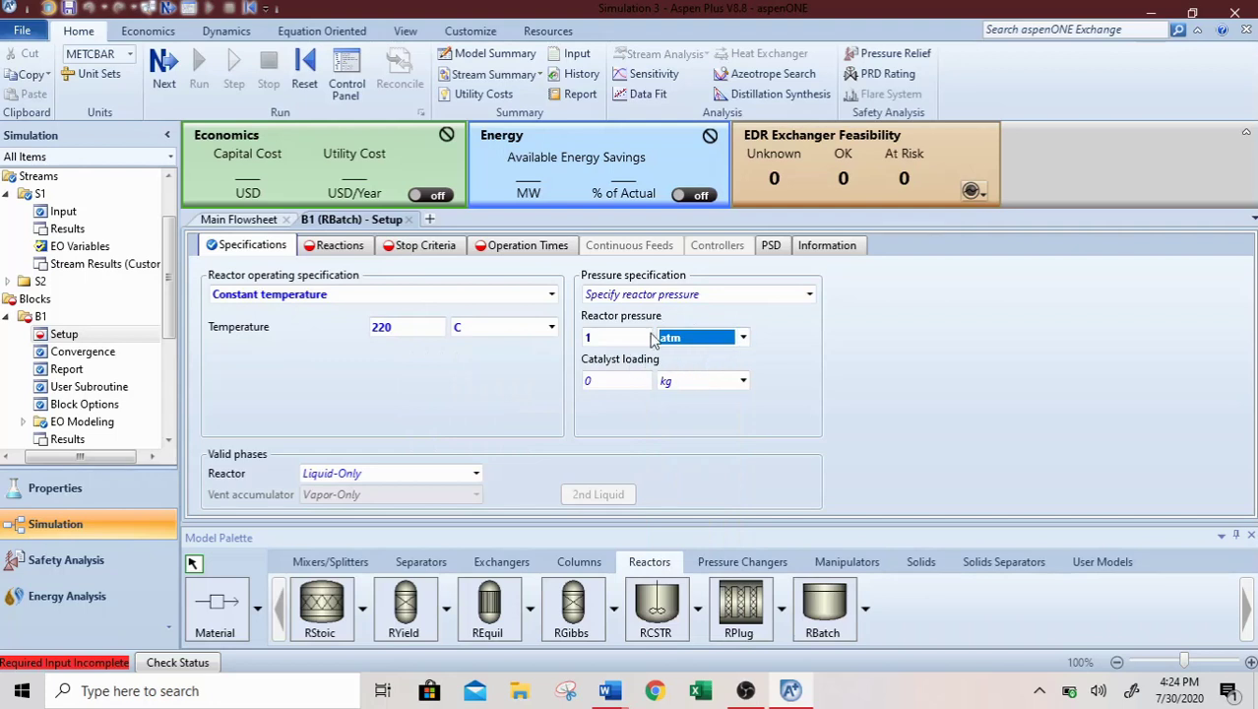
Give B1 a 33 kg catalyst loading and Vapor-Liquid valid phases.
{"action": "left_click", "coordinate": [634, 385]}
{"action": "type", "text": "33"}
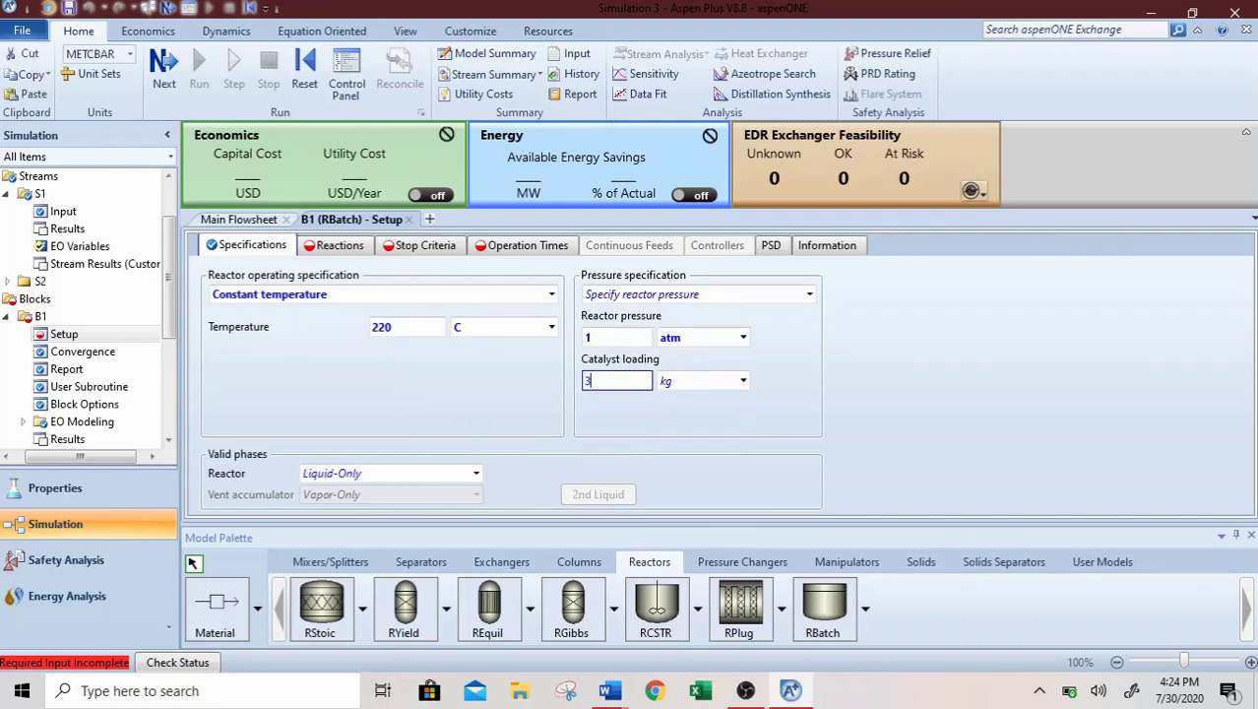
{"action": "left_click", "coordinate": [943, 399]}
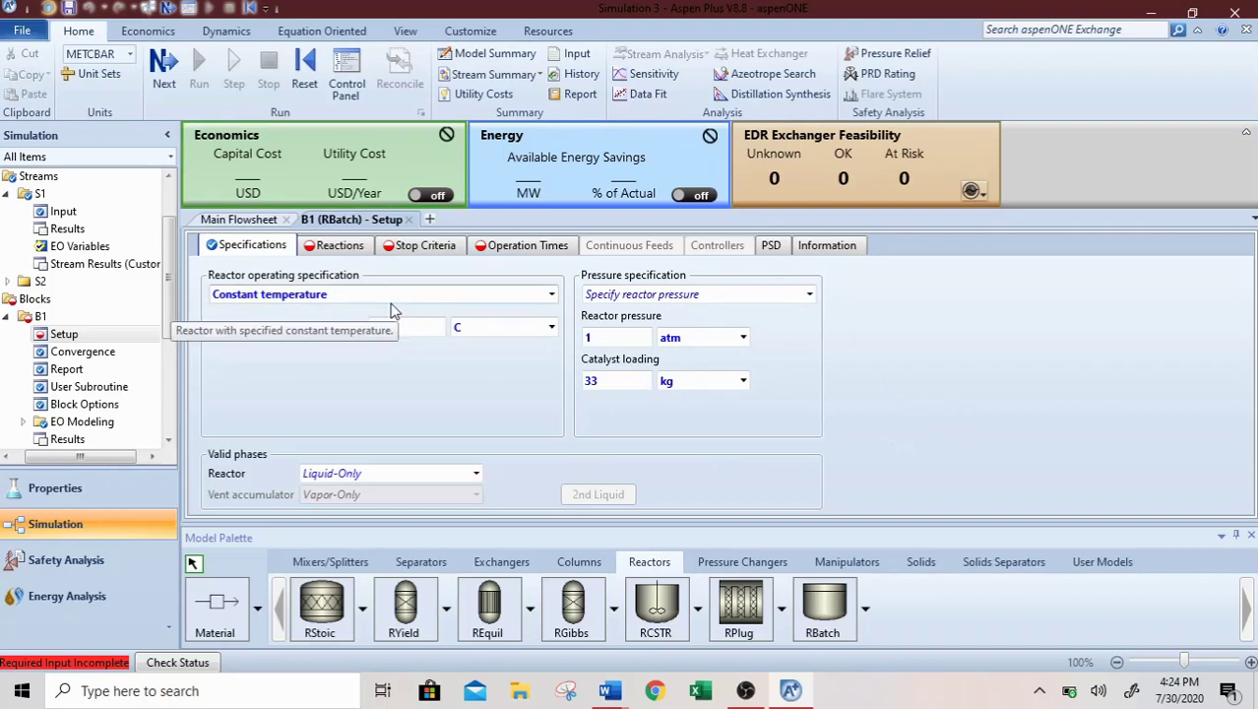
{"action": "left_click", "coordinate": [475, 474]}
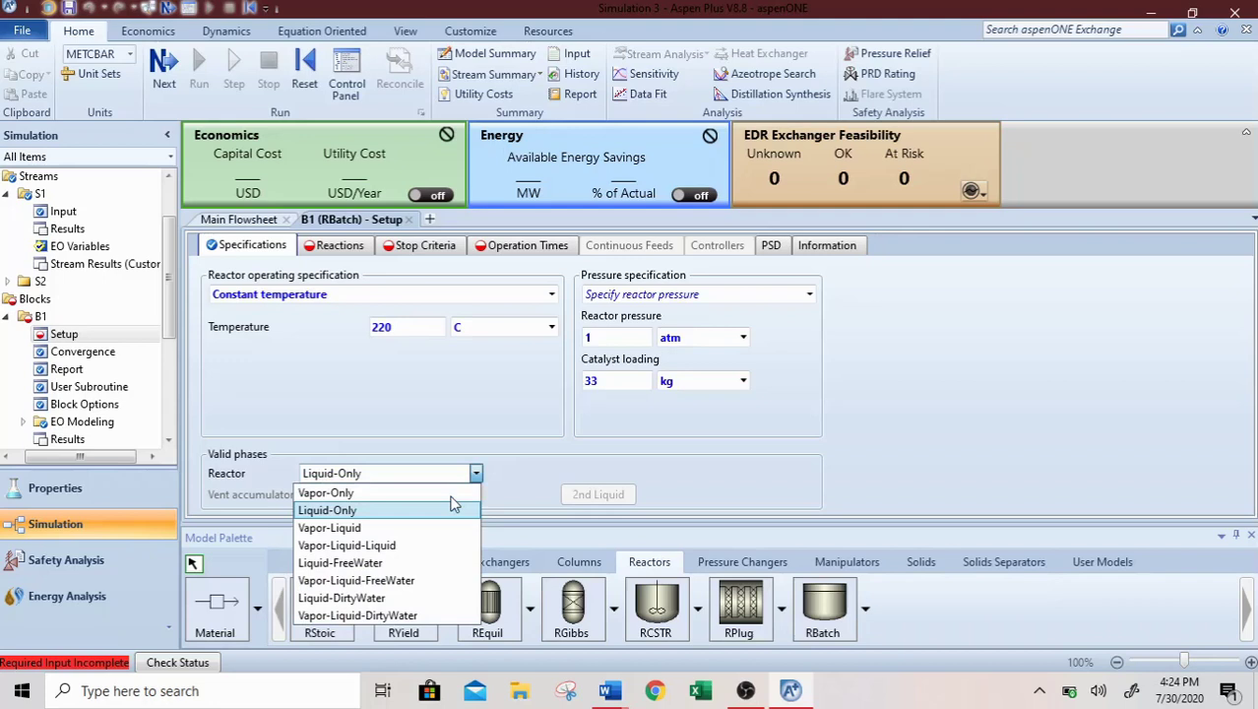
{"action": "left_click", "coordinate": [367, 528]}
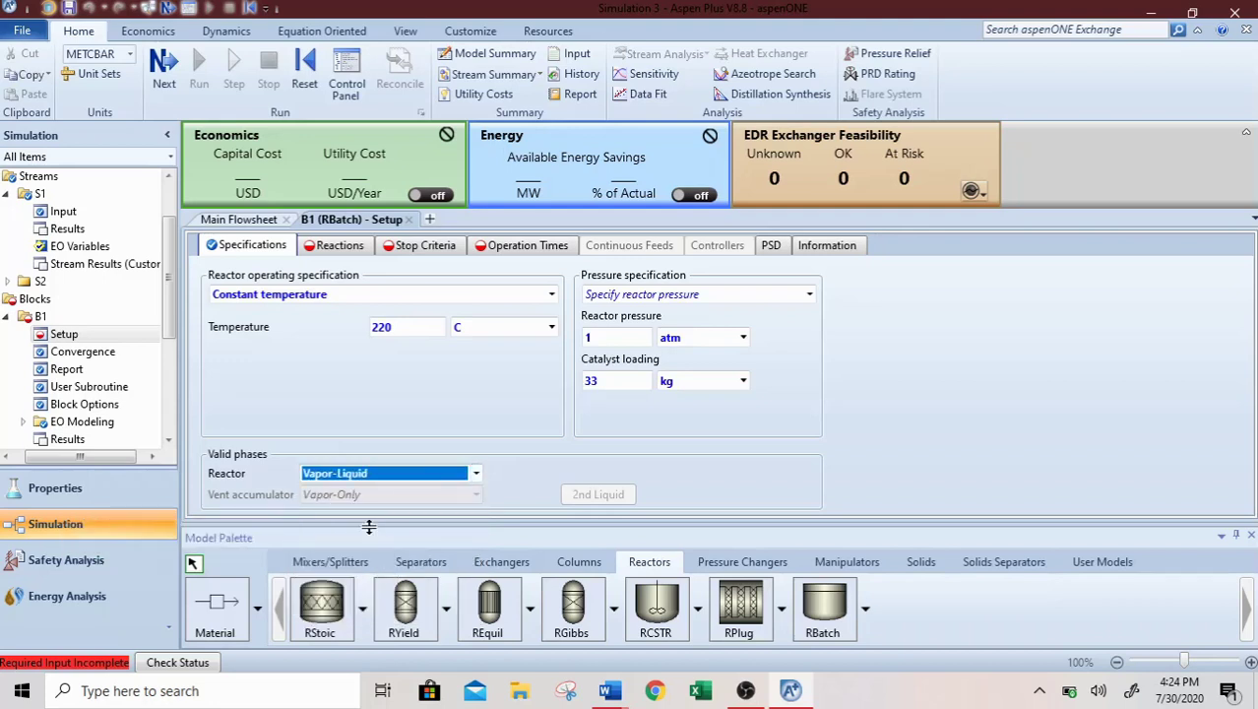
{"action": "left_click", "coordinate": [344, 247]}
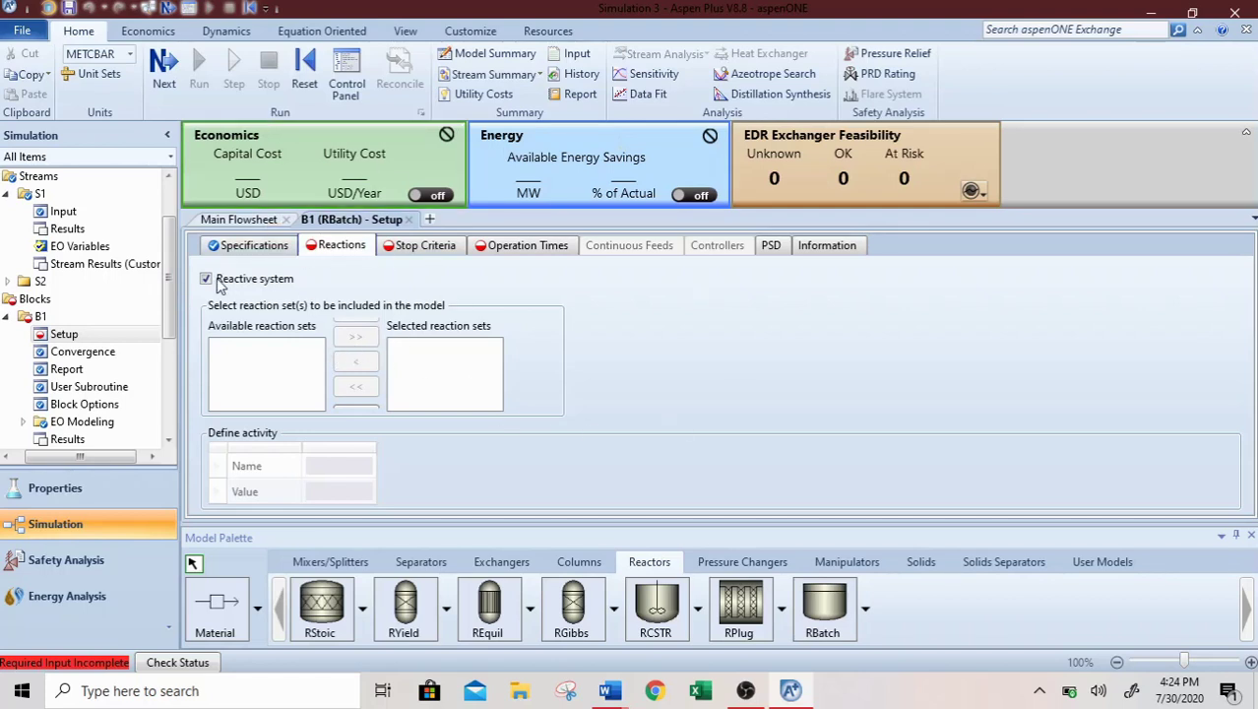
Create a new reaction set R-1 of type POWERLAW under Reactions.
{"action": "left_click_drag", "start_coordinate": [173, 277], "coordinate": [174, 383]}
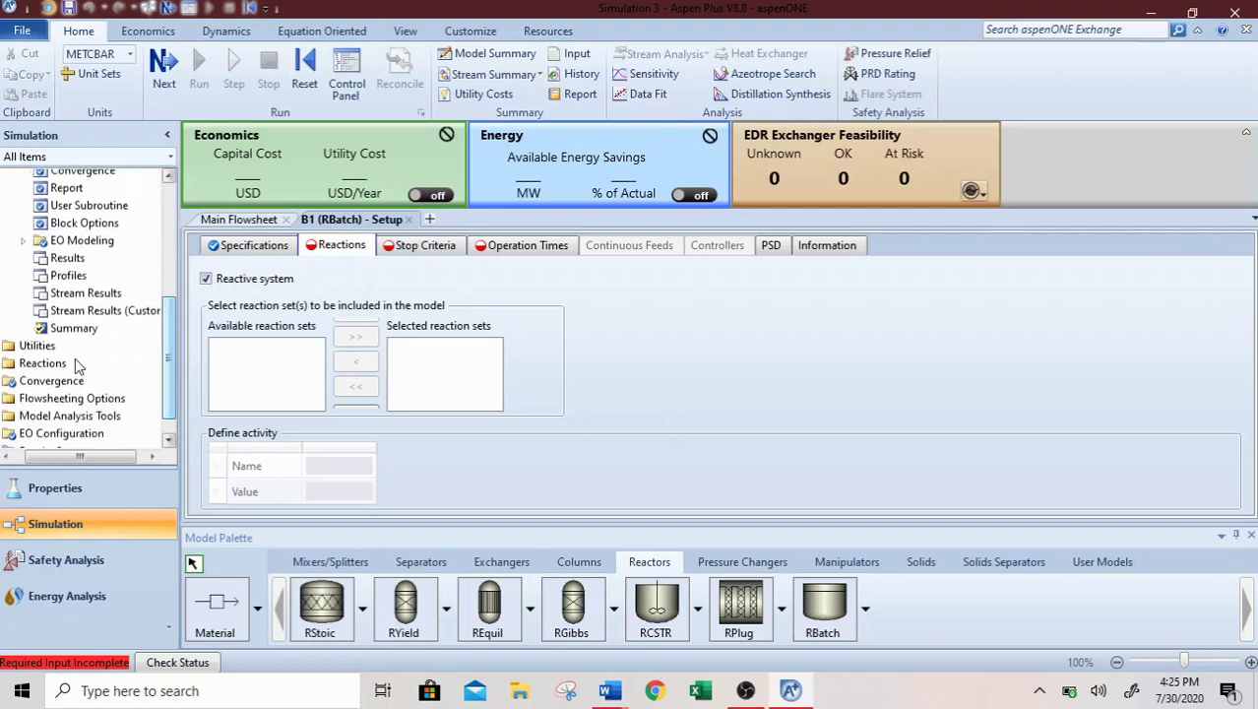
{"action": "left_click", "coordinate": [44, 364]}
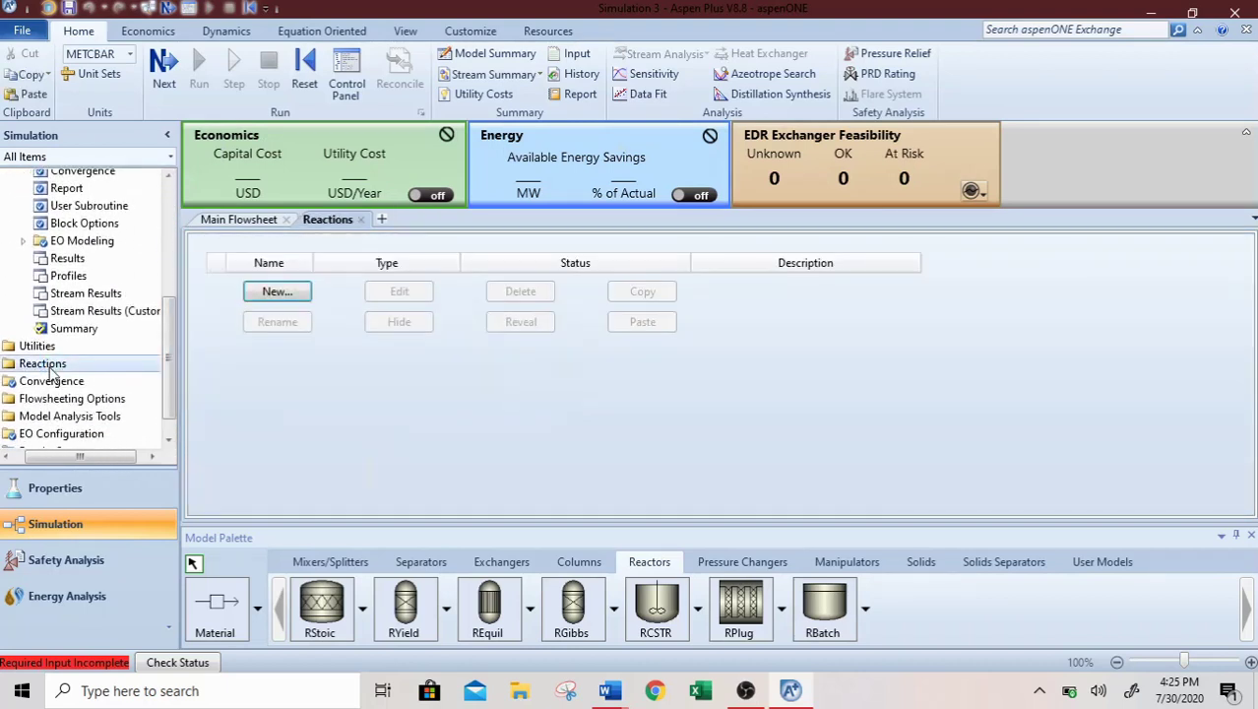
{"action": "left_click", "coordinate": [261, 294]}
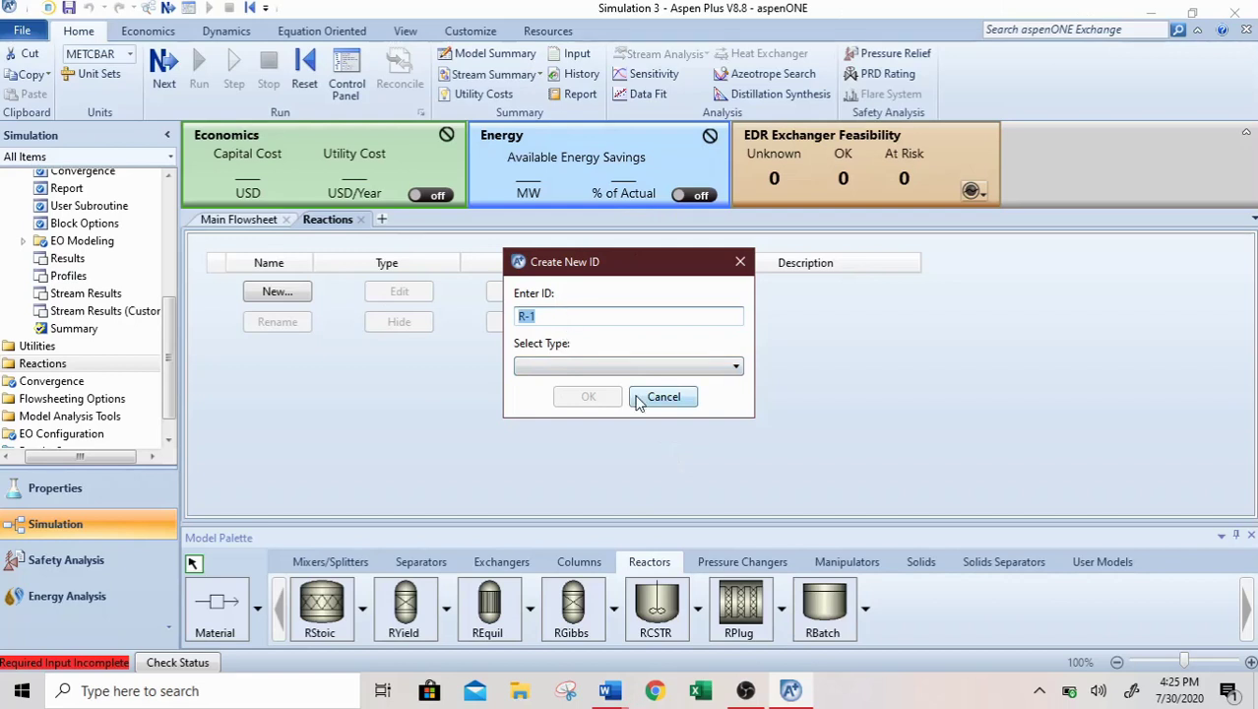
{"action": "left_click", "coordinate": [733, 369]}
{"action": "left_click", "coordinate": [638, 473]}
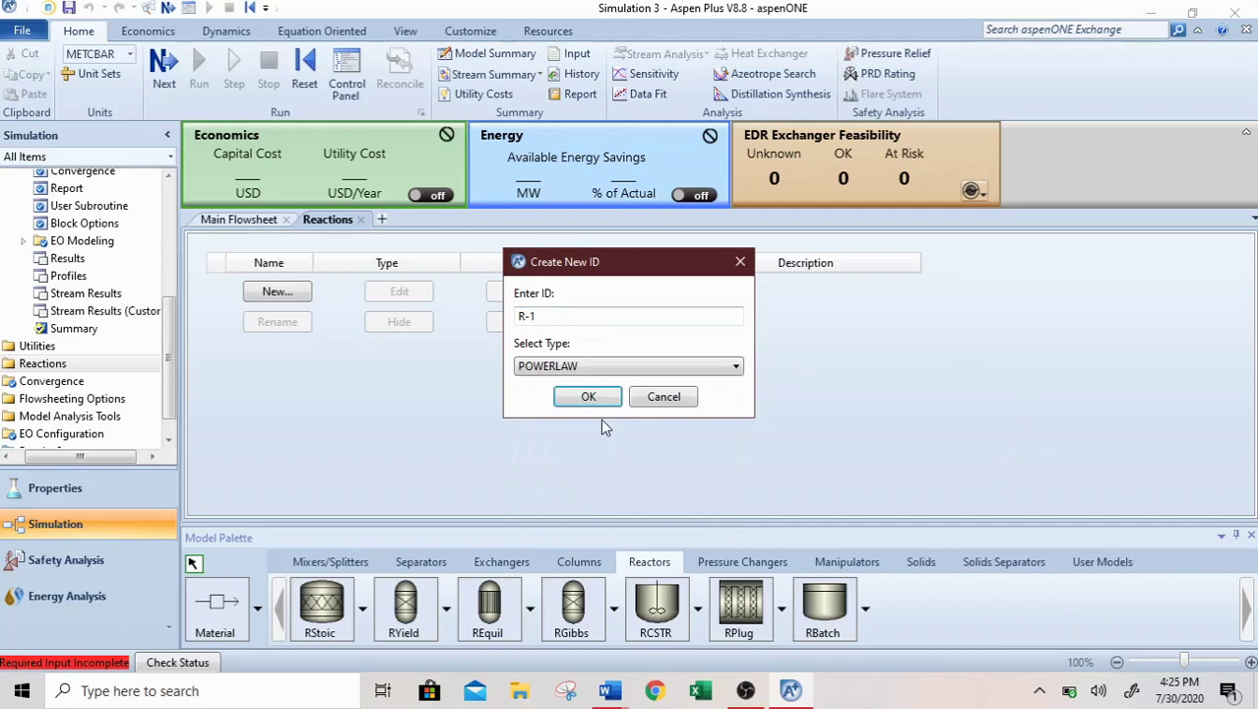
{"action": "left_click", "coordinate": [591, 398]}
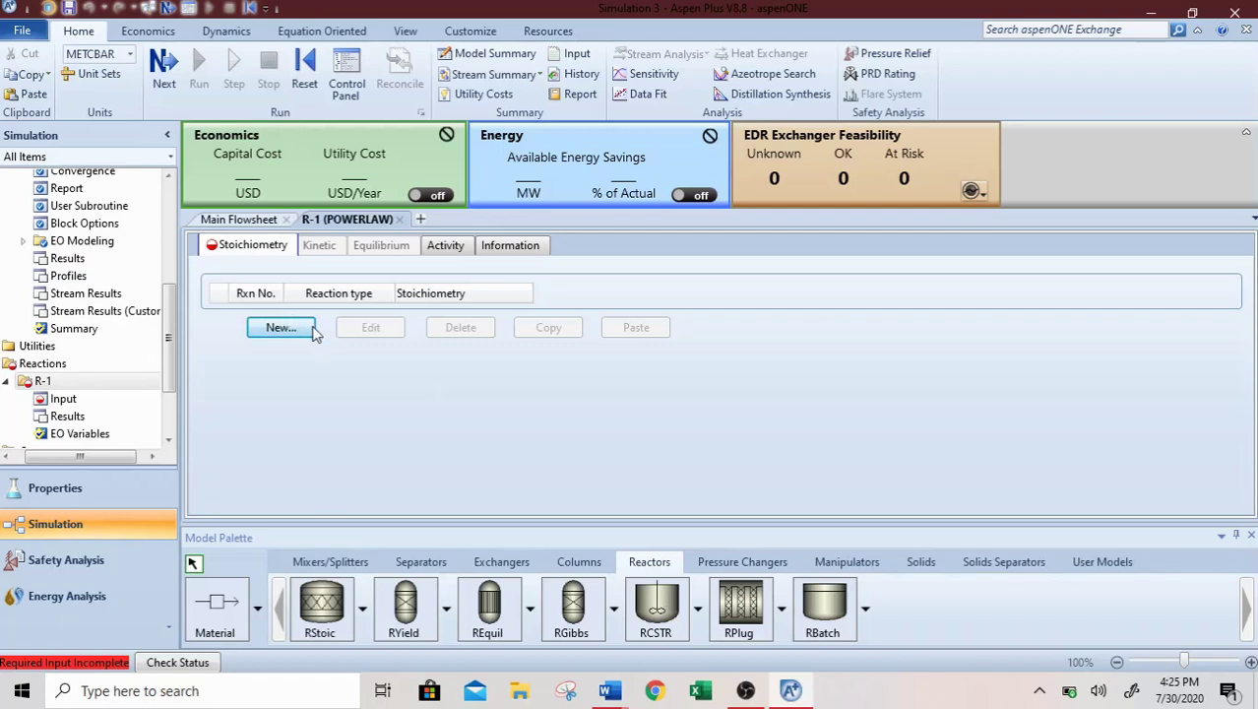
Add a Kinetic reaction to R-1 with reactants TEREP-01 and 2-ETH-01.
{"action": "left_click", "coordinate": [313, 333]}
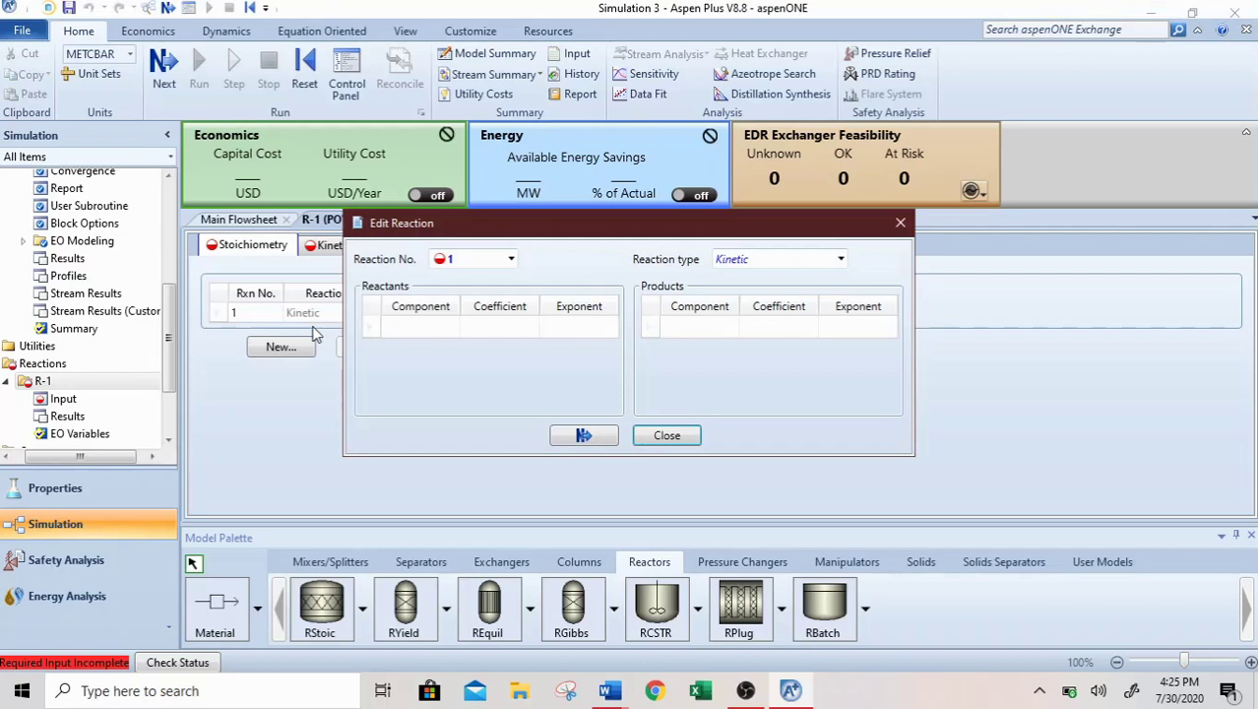
{"action": "left_click", "coordinate": [445, 329]}
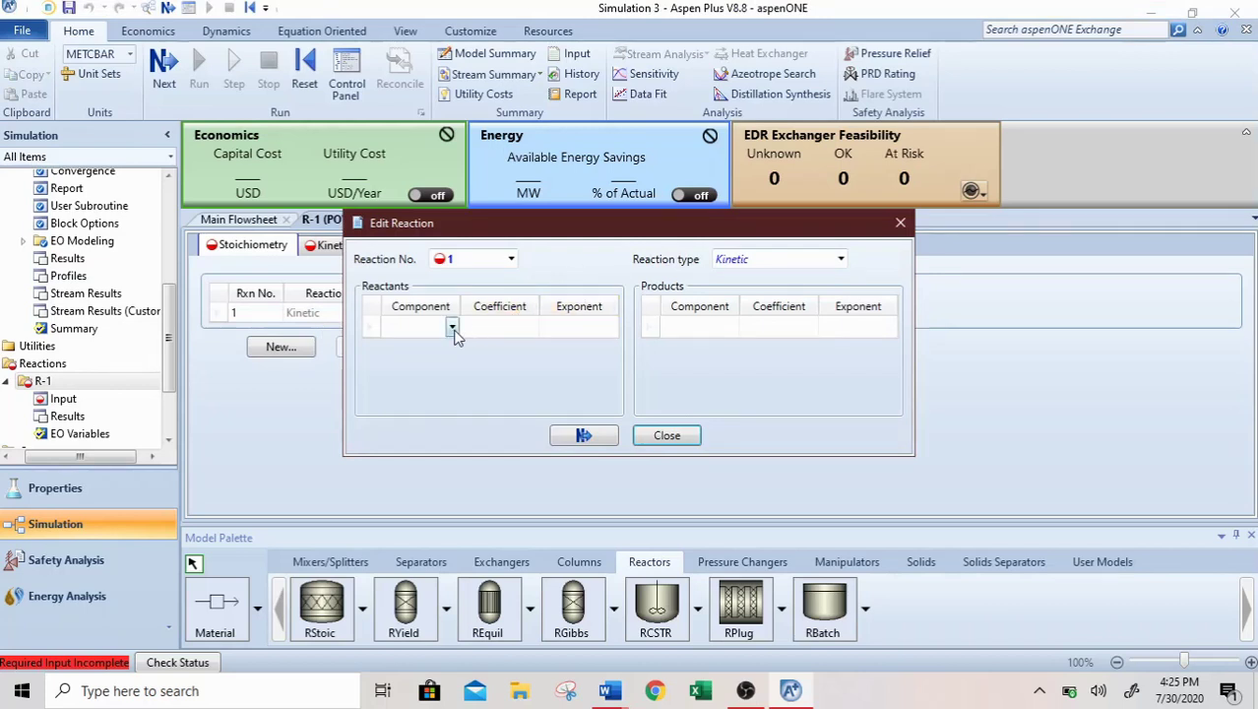
{"action": "left_click", "coordinate": [453, 328]}
{"action": "left_click", "coordinate": [455, 336]}
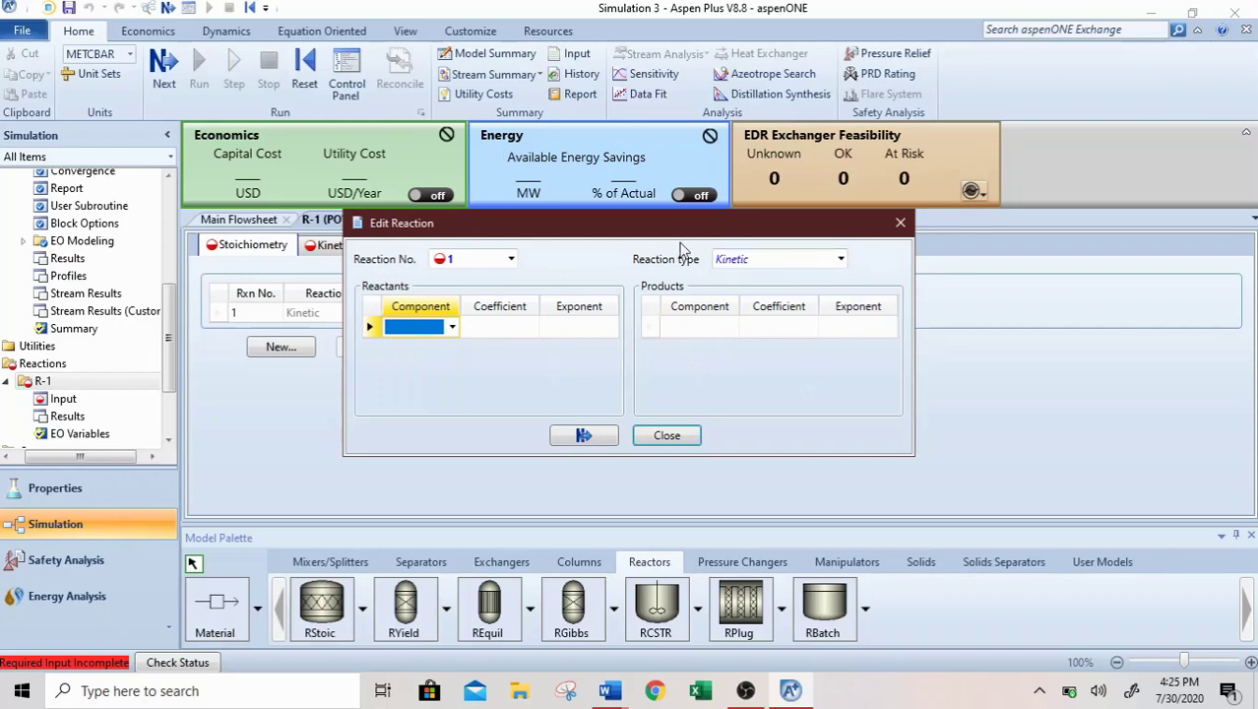
{"action": "left_click", "coordinate": [841, 260]}
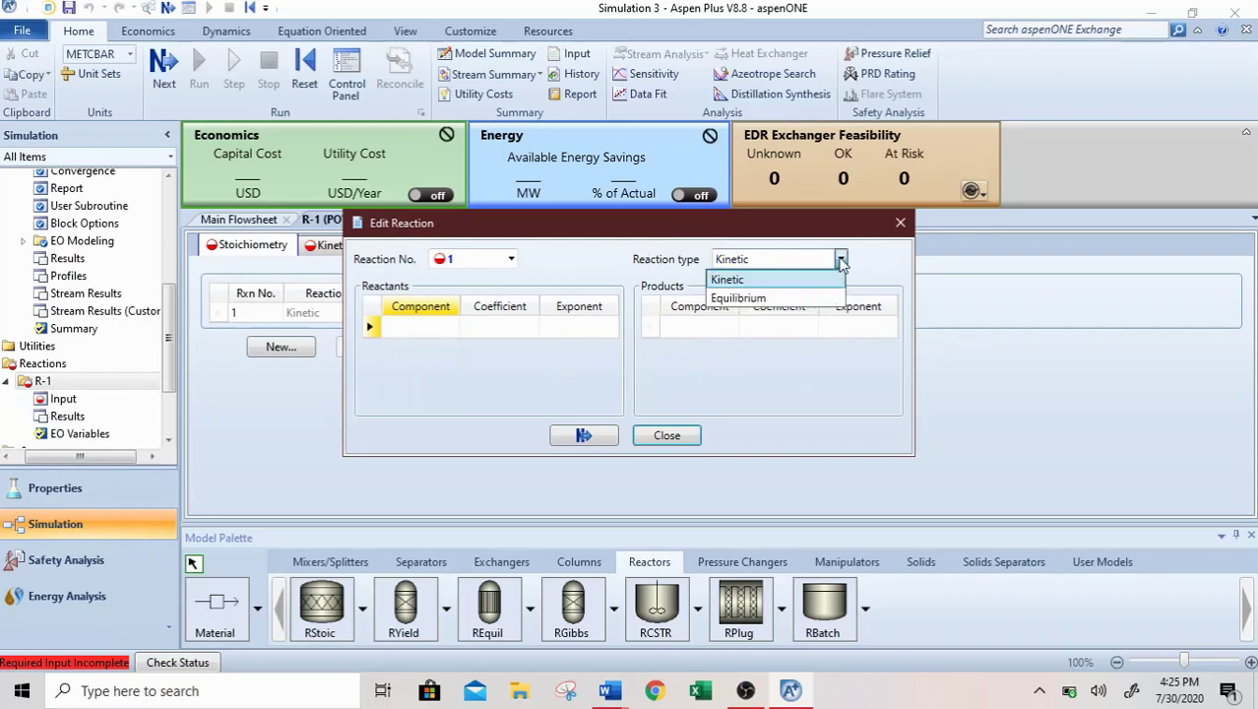
{"action": "left_click", "coordinate": [841, 260]}
{"action": "left_click", "coordinate": [841, 260]}
{"action": "left_click", "coordinate": [842, 260]}
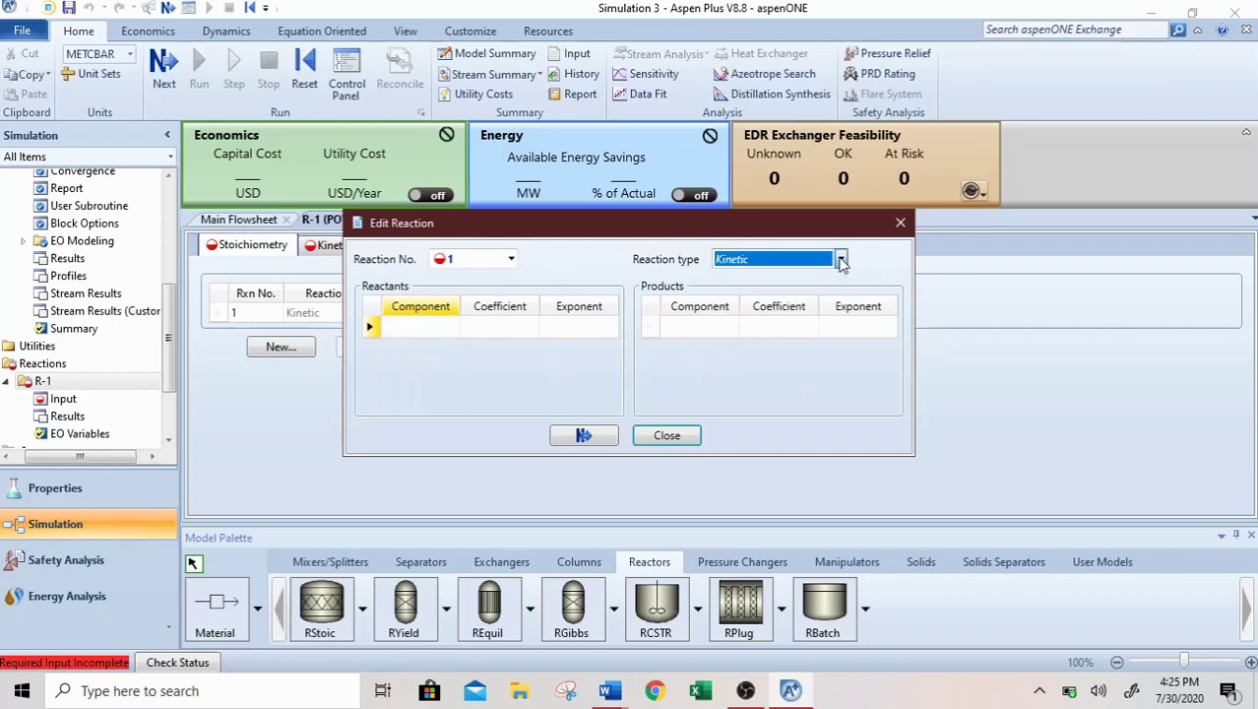
{"action": "left_click", "coordinate": [453, 329]}
{"action": "left_click", "coordinate": [453, 329]}
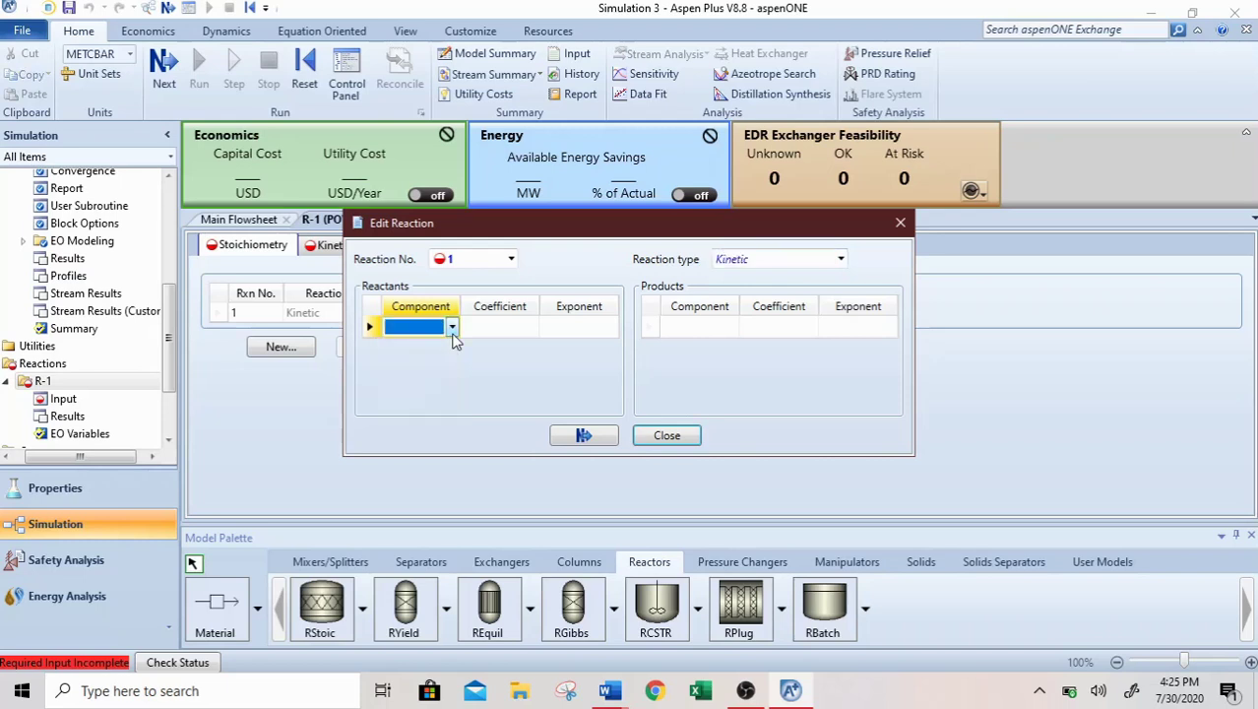
{"action": "left_click", "coordinate": [453, 329]}
{"action": "left_click", "coordinate": [441, 366]}
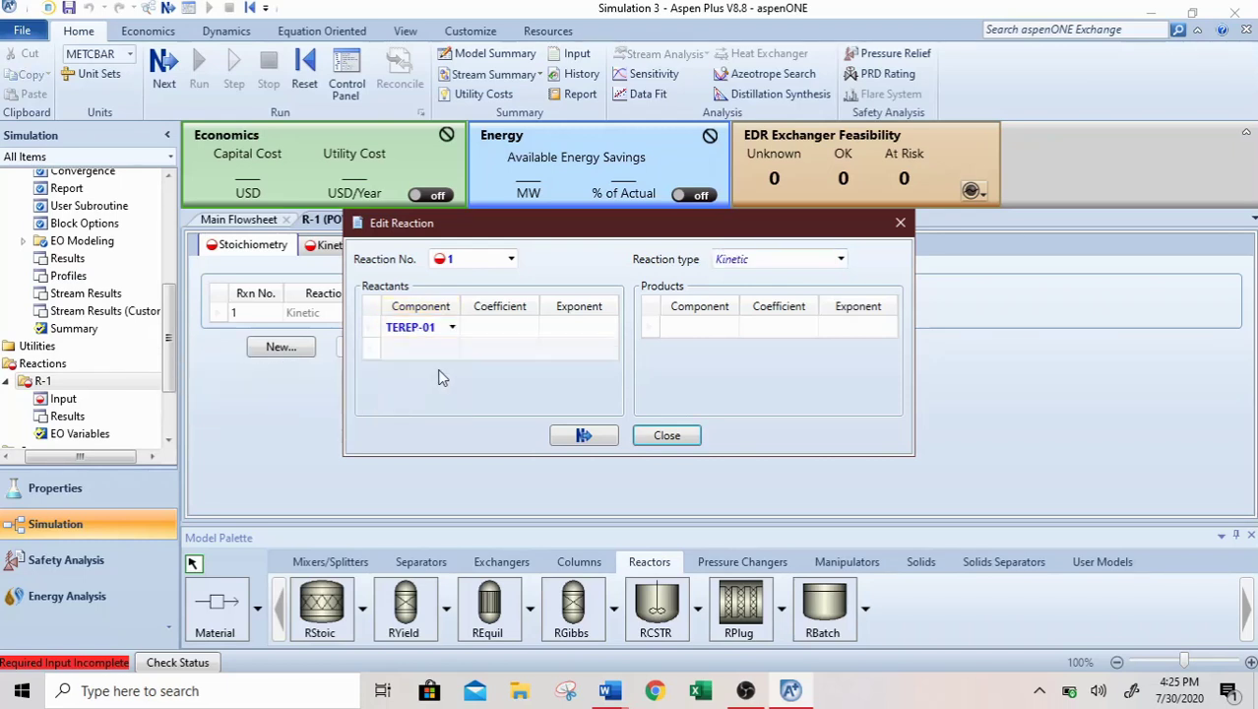
{"action": "left_click", "coordinate": [453, 349]}
{"action": "left_click", "coordinate": [441, 404]}
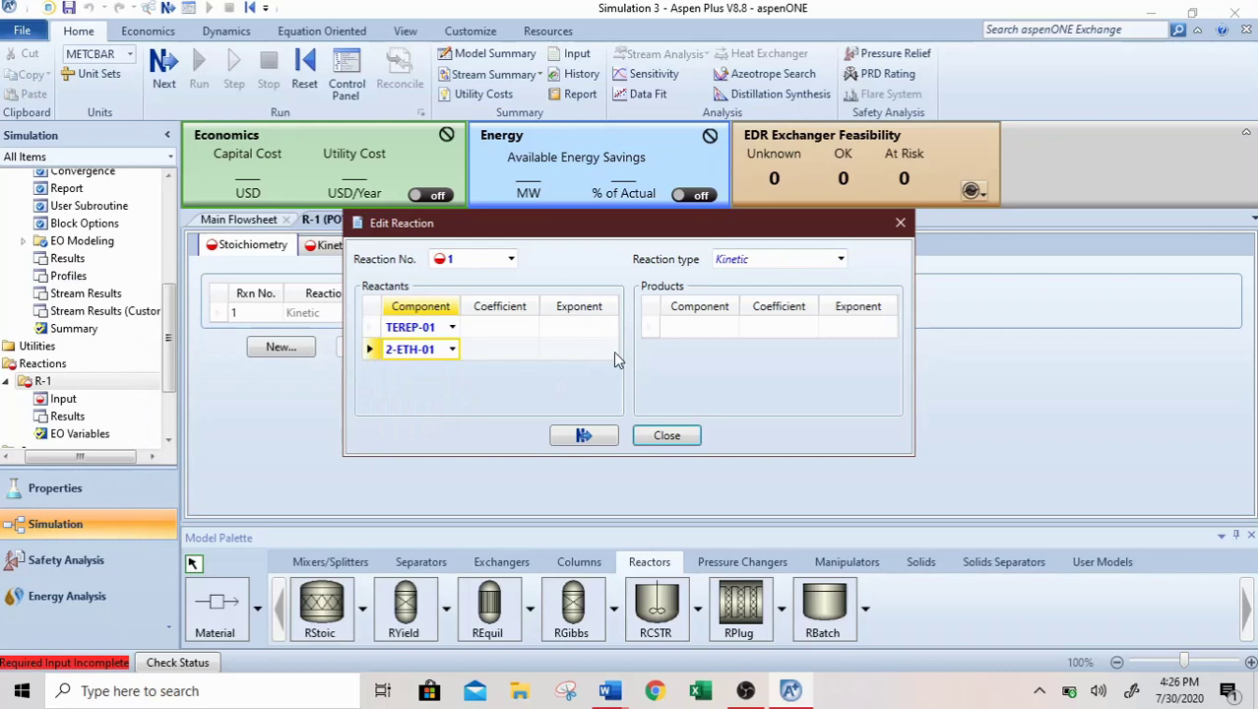
Choose DI-2--01 and WATER as the reaction's two products.
{"action": "left_click", "coordinate": [733, 328]}
{"action": "left_click", "coordinate": [733, 328]}
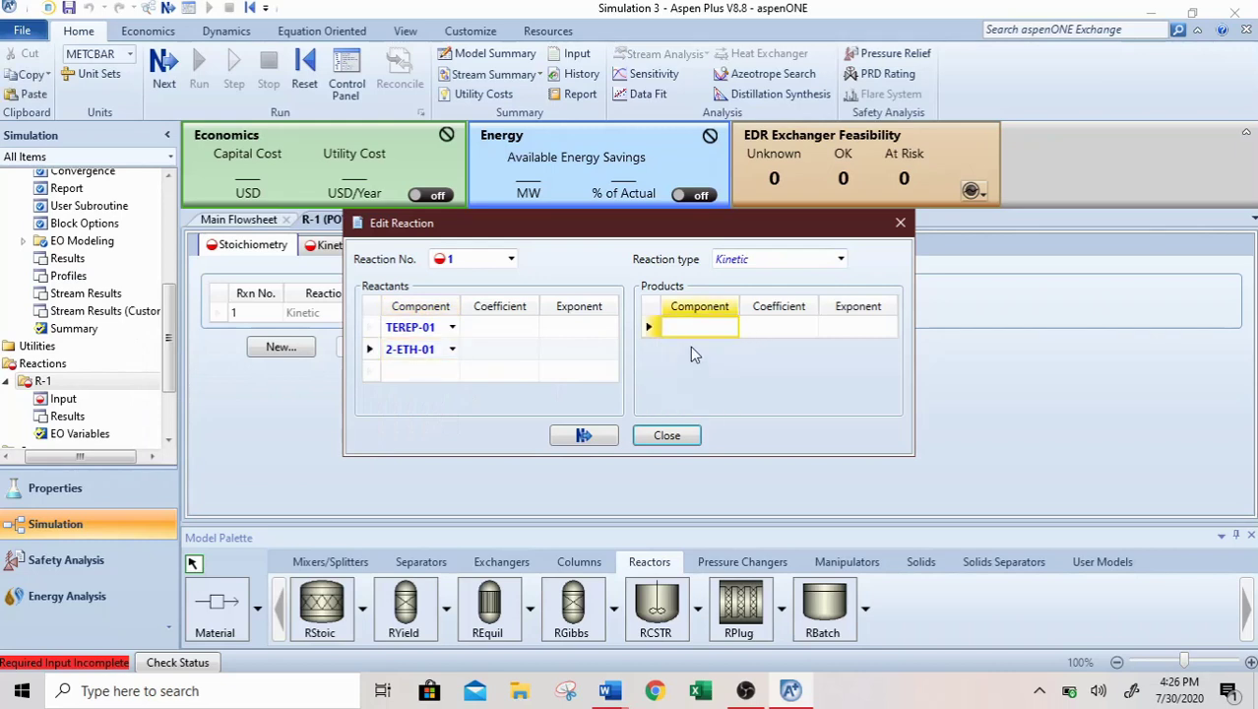
{"action": "left_click", "coordinate": [730, 327]}
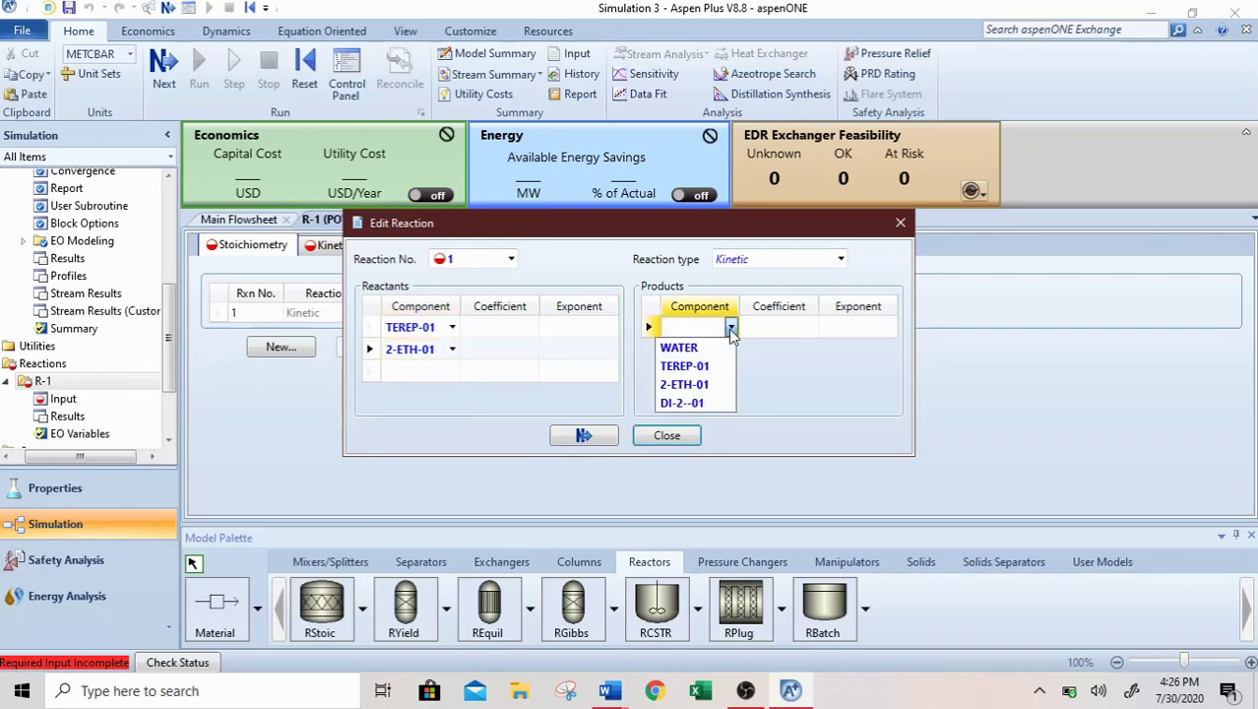
{"action": "left_click", "coordinate": [714, 382]}
{"action": "left_click", "coordinate": [730, 328]}
{"action": "left_click", "coordinate": [729, 328]}
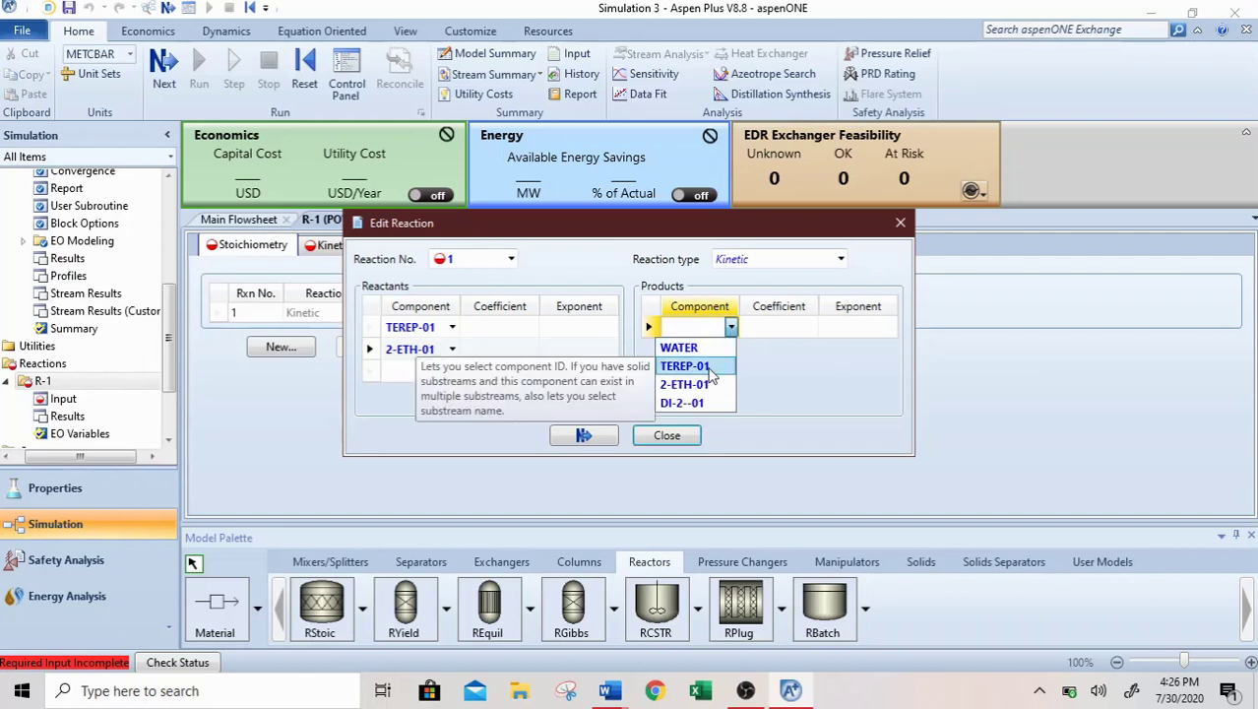
{"action": "left_click", "coordinate": [711, 402]}
{"action": "left_click", "coordinate": [732, 350]}
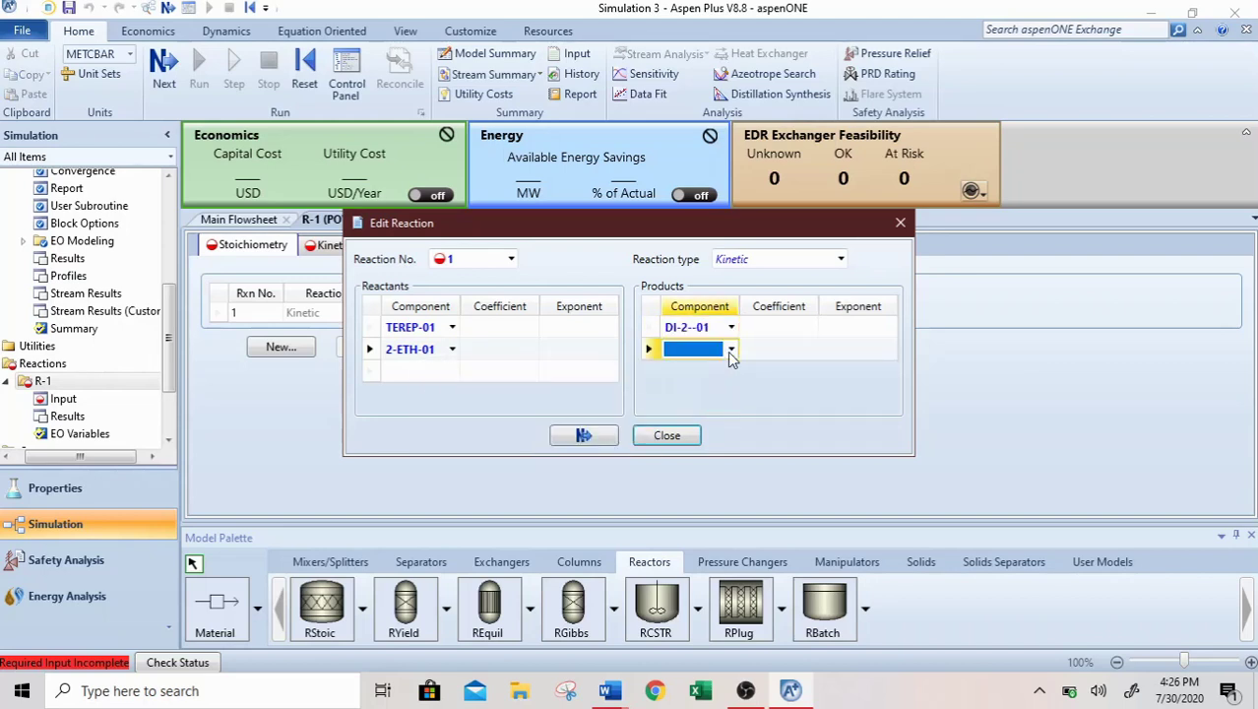
{"action": "left_click", "coordinate": [732, 350]}
{"action": "left_click", "coordinate": [679, 370]}
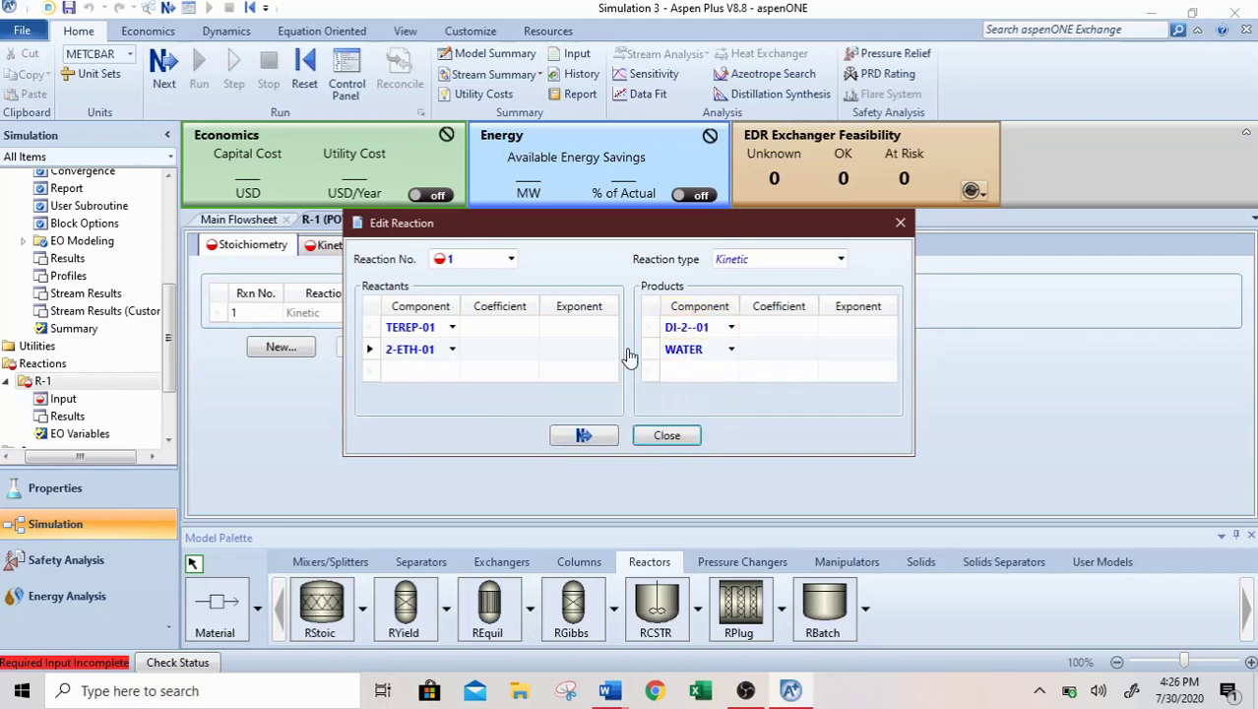
{"action": "left_click", "coordinate": [594, 330]}
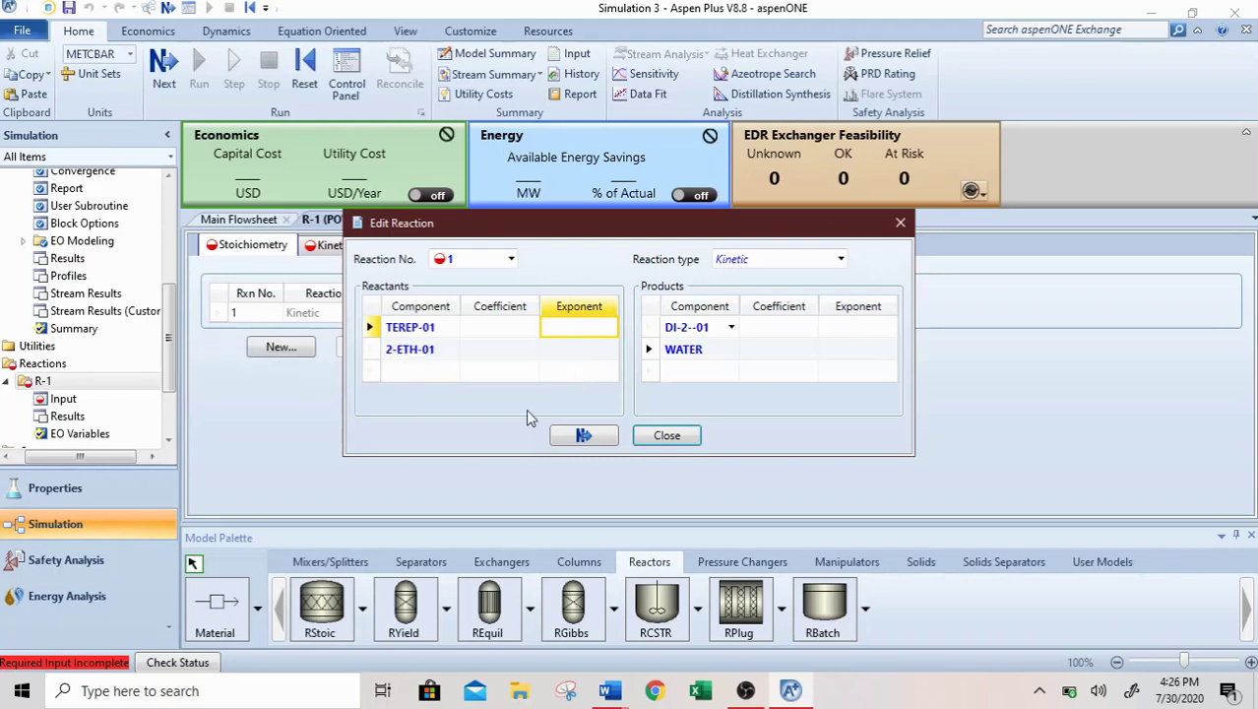
Give reactants TEREP-01 and 2-ETH-01 coefficients -1 and -2, exponents 1 and 1.
{"action": "left_click", "coordinate": [524, 327]}
{"action": "type", "text": "-1"}
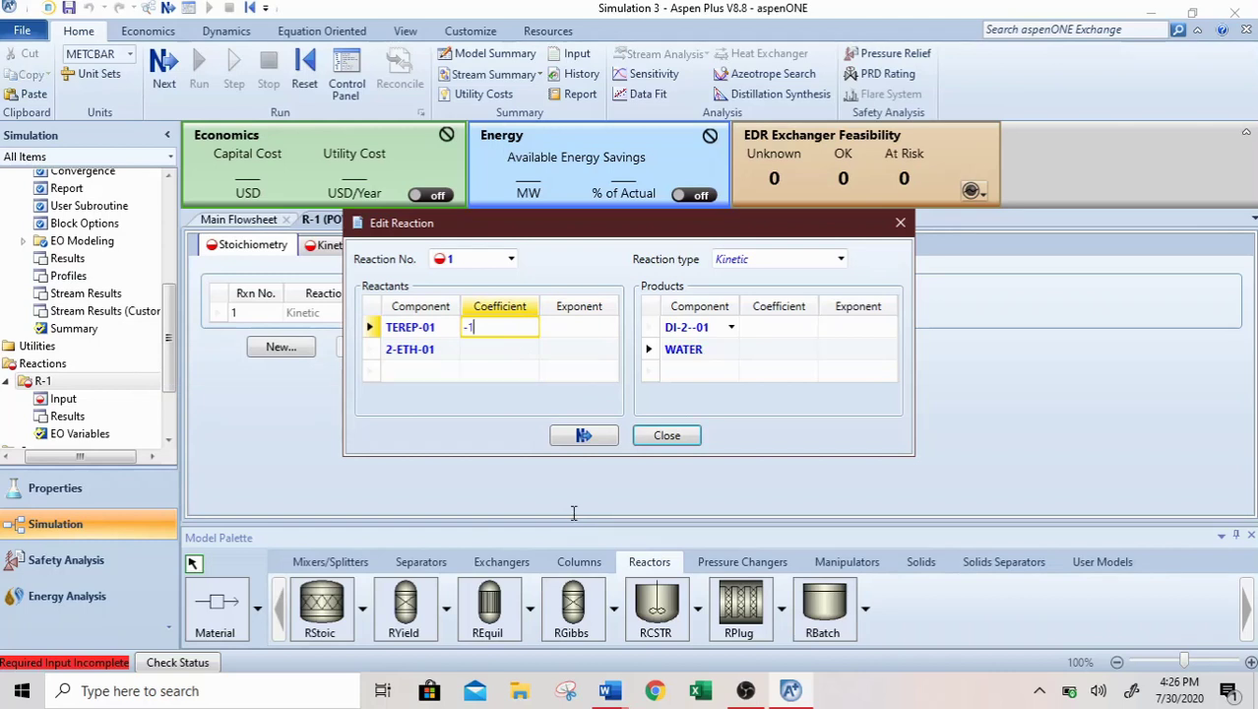
{"action": "left_click", "coordinate": [500, 350]}
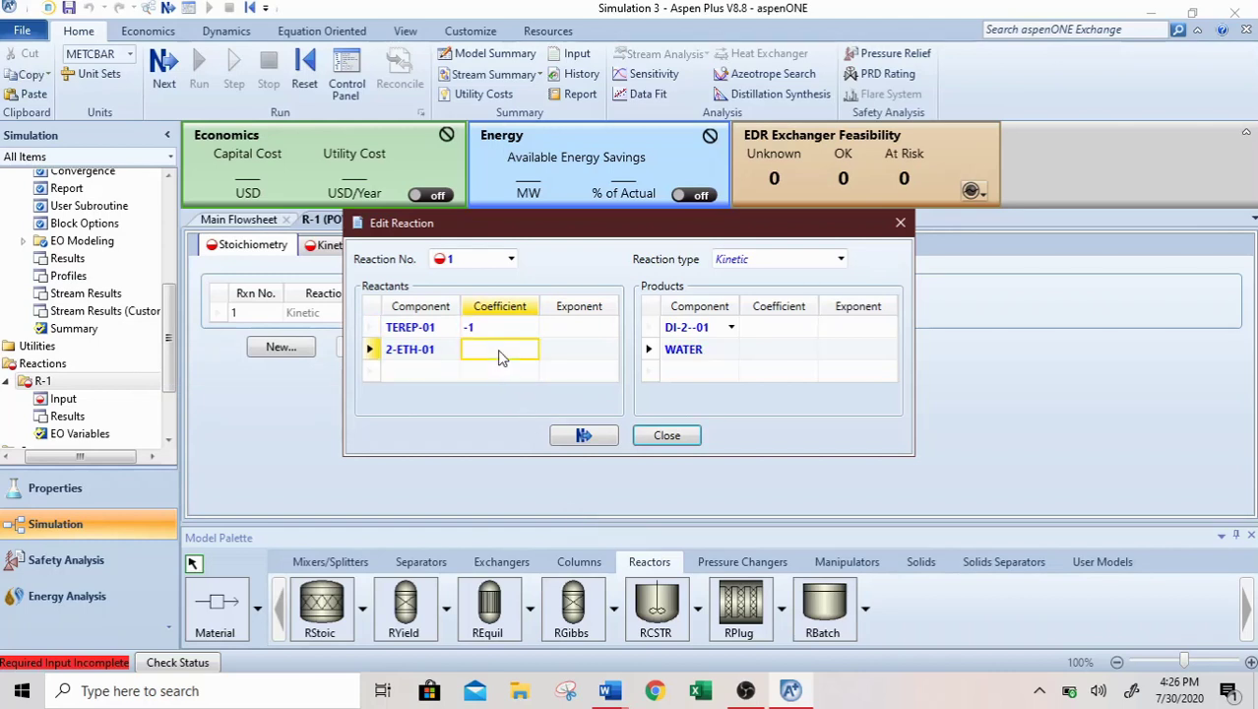
{"action": "type", "text": "2"}
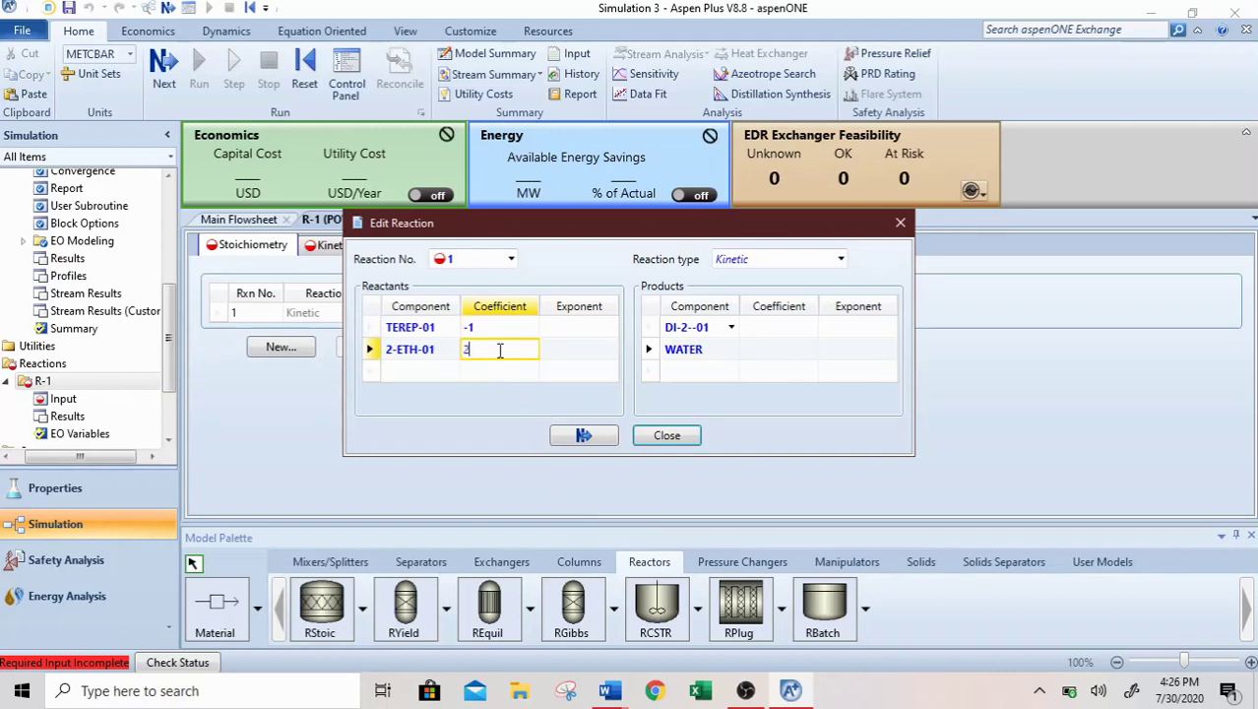
{"action": "left_click", "coordinate": [571, 332]}
{"action": "type", "text": "1"}
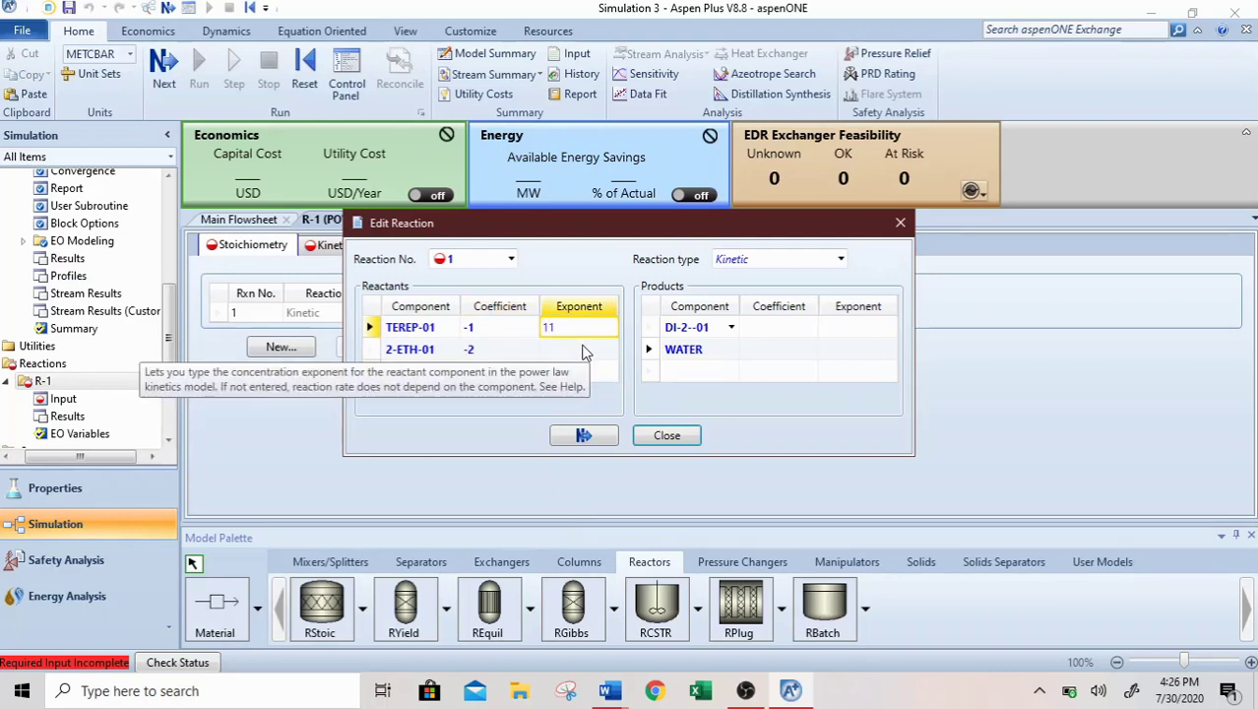
{"action": "left_click", "coordinate": [583, 351]}
{"action": "type", "text": "1"}
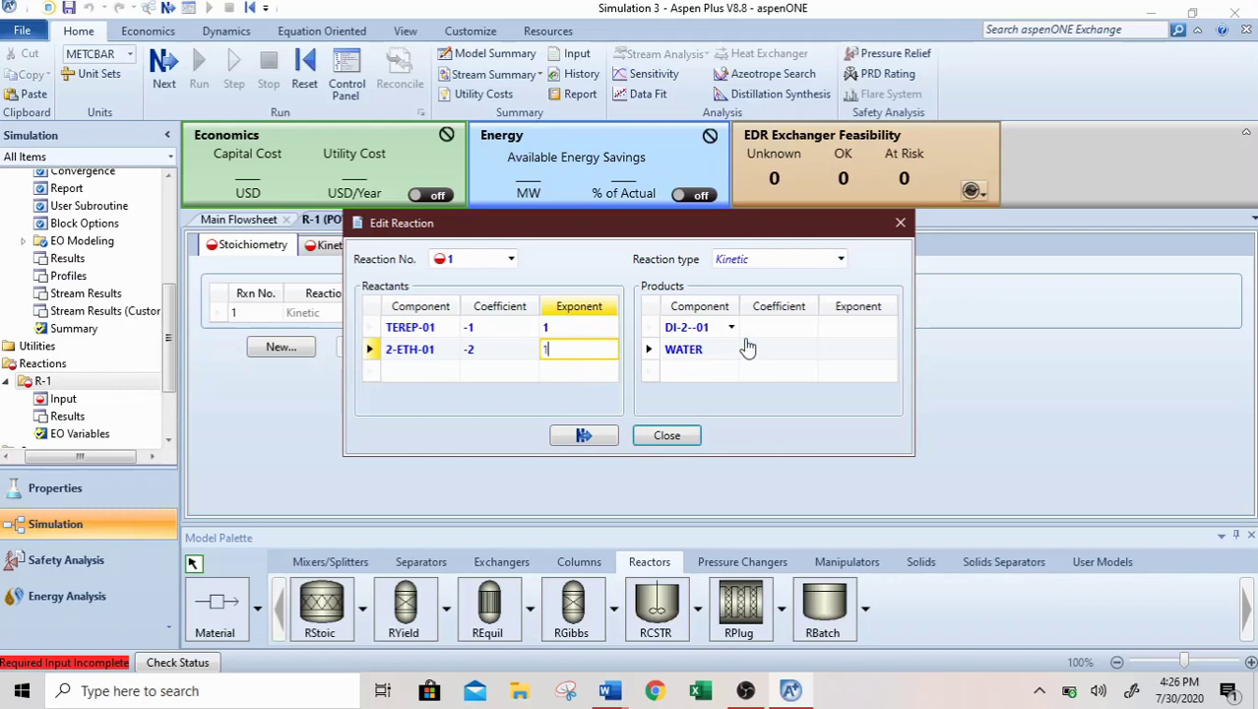
Give products DI-2--01 and WATER coefficients 1 and 2, exponents 0, and close the editor.
{"action": "left_click", "coordinate": [800, 329]}
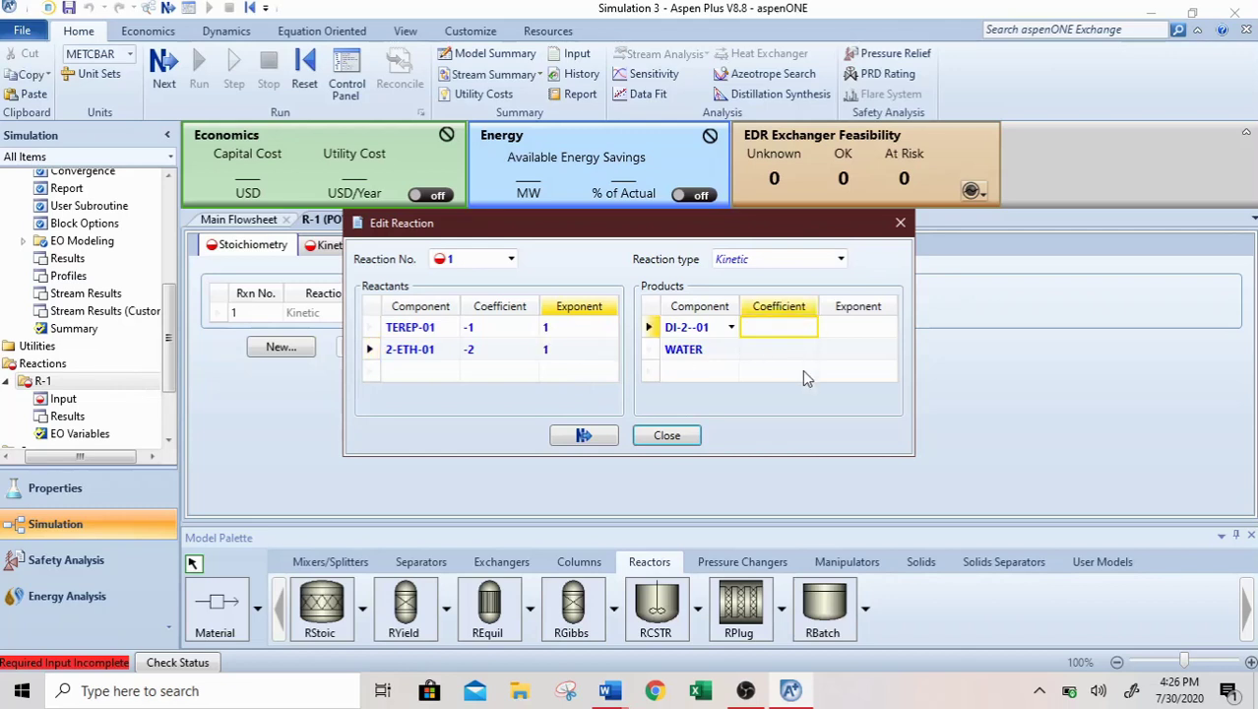
{"action": "type", "text": "1"}
{"action": "left_click", "coordinate": [775, 352]}
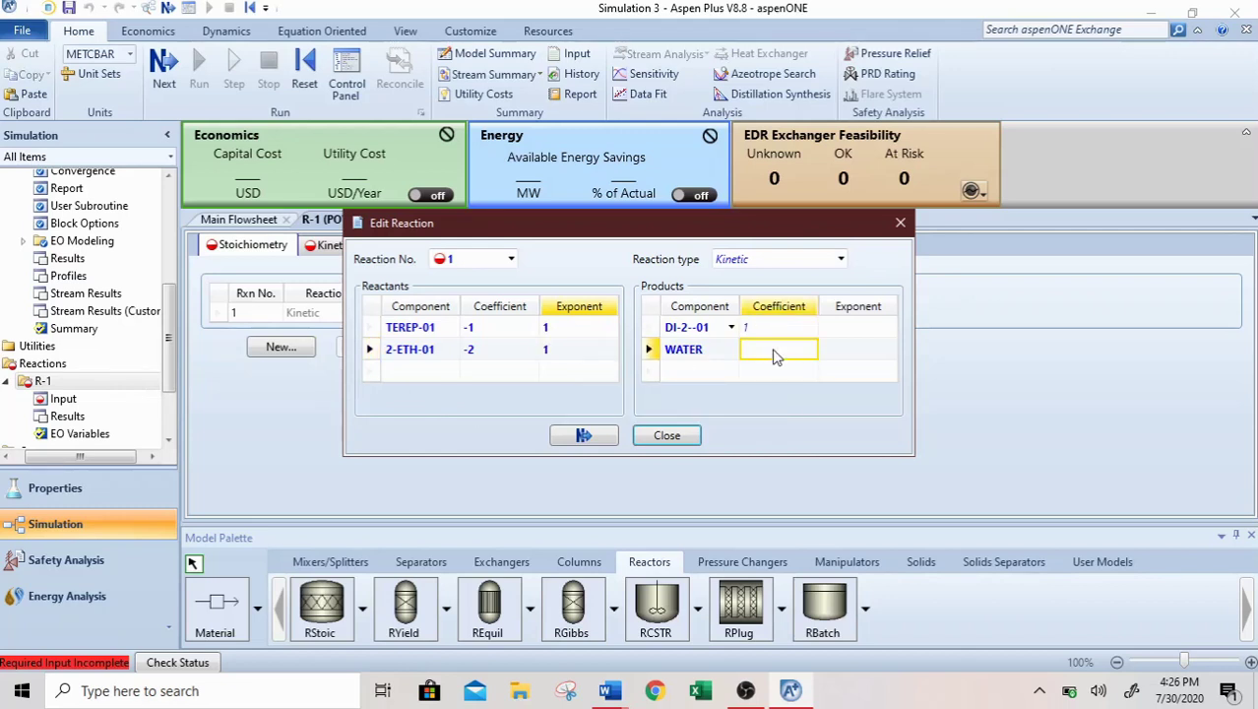
{"action": "type", "text": "2"}
{"action": "left_click", "coordinate": [885, 327]}
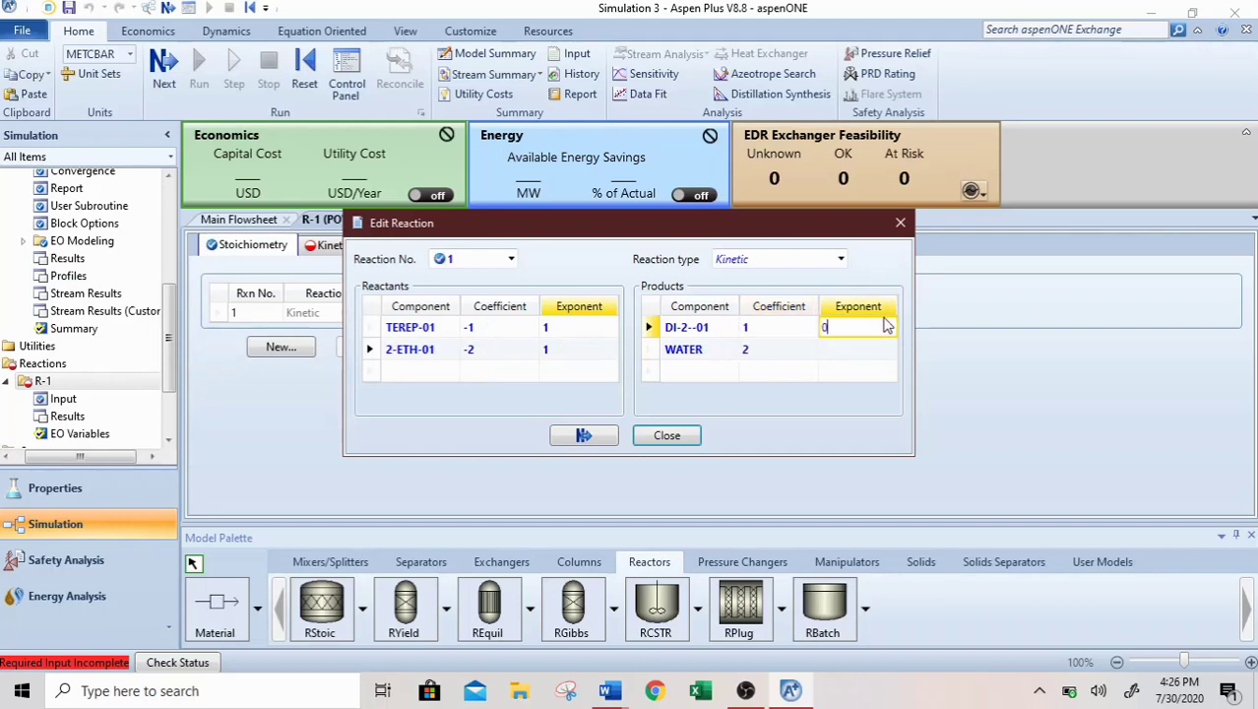
{"action": "type", "text": "0"}
{"action": "left_click", "coordinate": [870, 356]}
{"action": "type", "text": "0"}
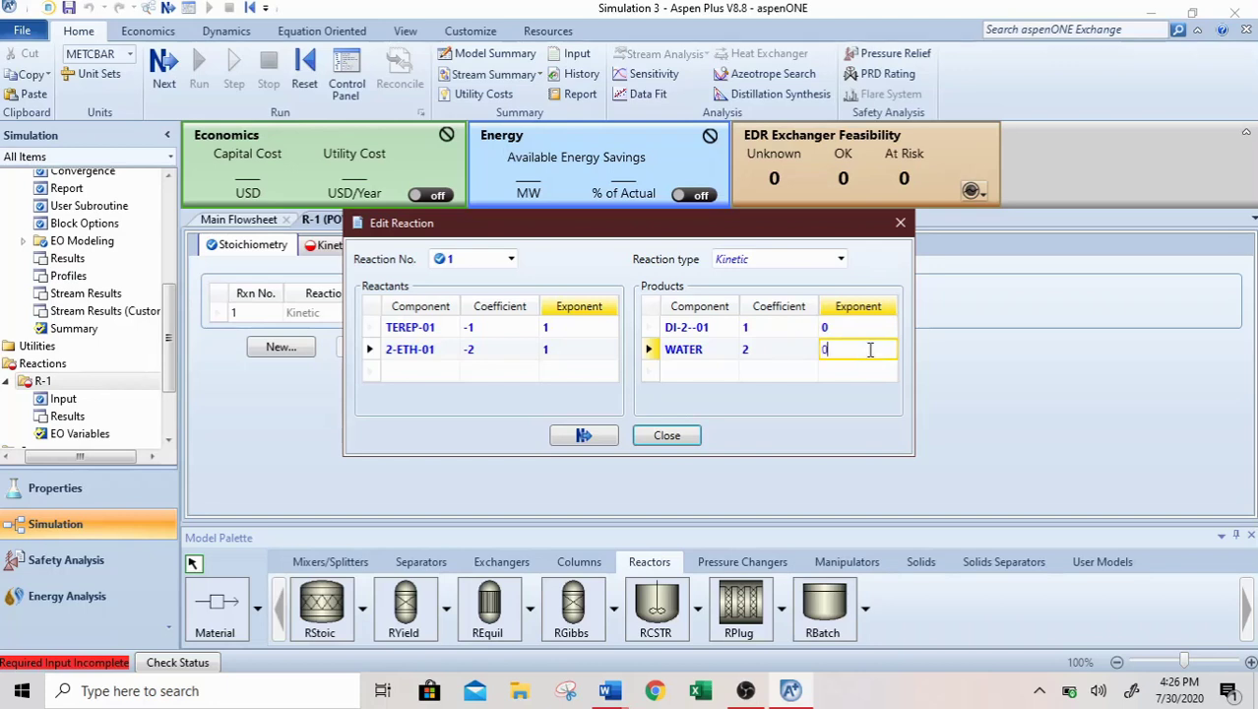
{"action": "left_click", "coordinate": [788, 370]}
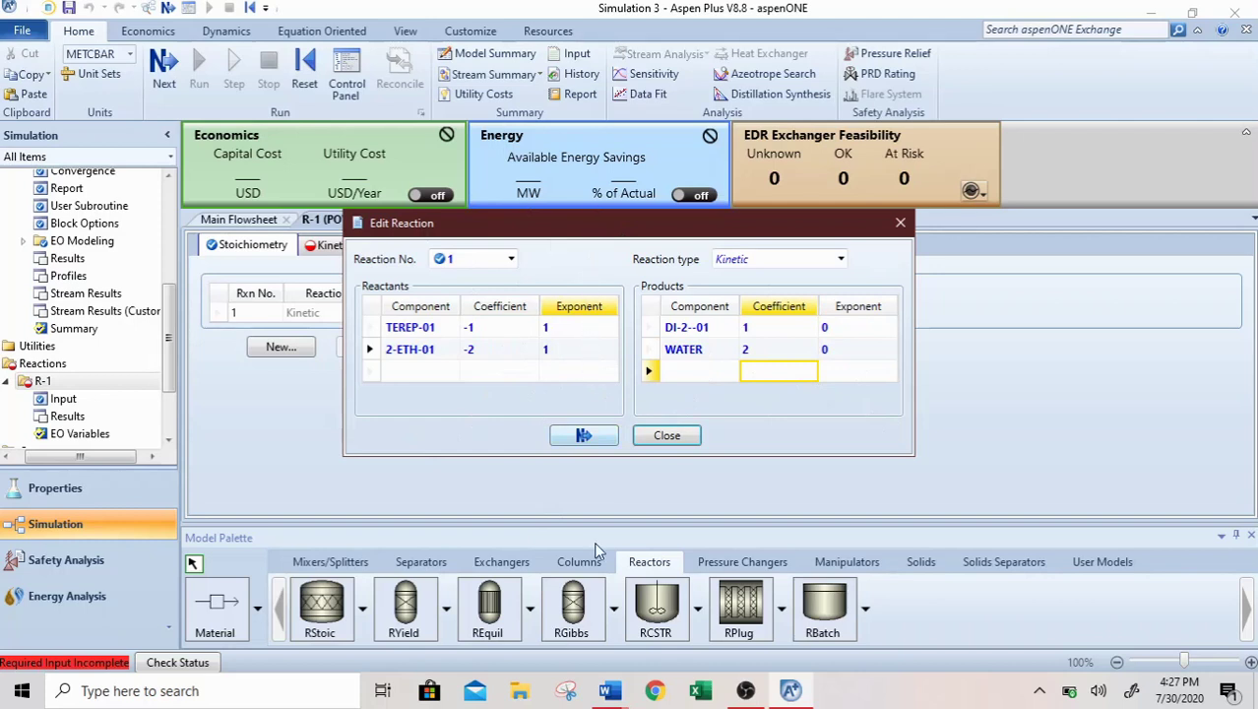
{"action": "left_click", "coordinate": [588, 443]}
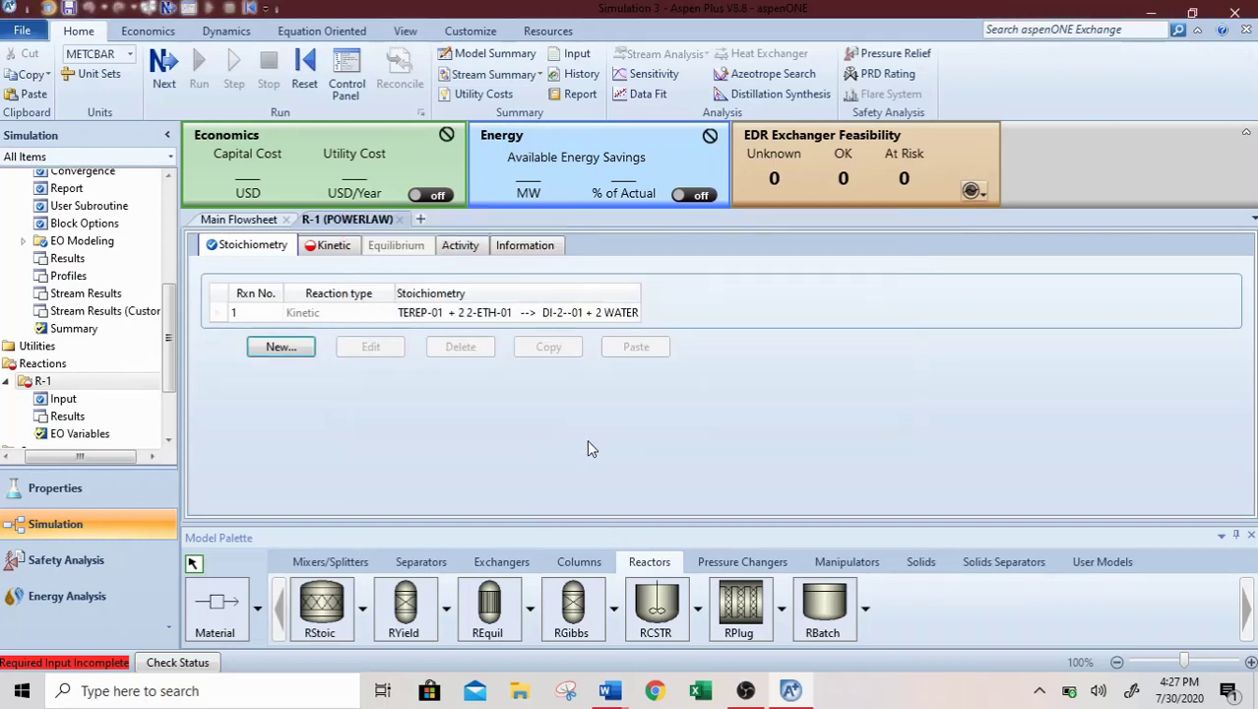
Enter rate constant k = 2.228 on reaction 1's Kinetic tab.
{"action": "left_click", "coordinate": [589, 317]}
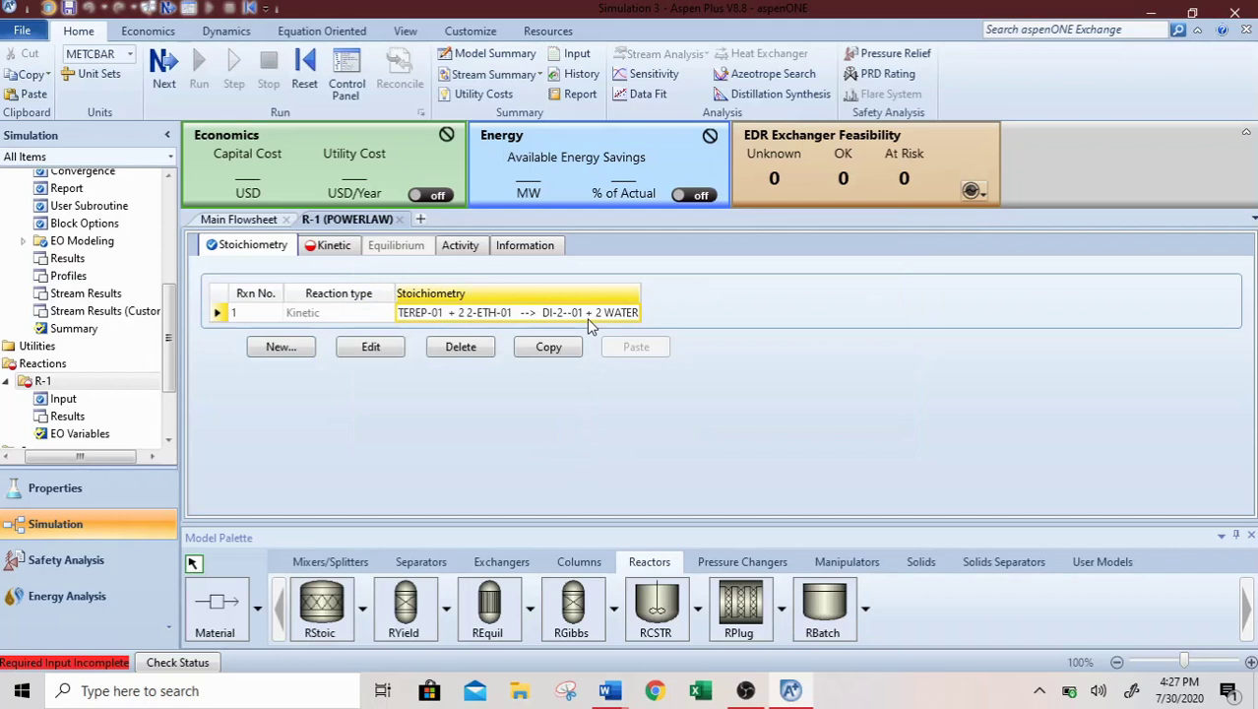
{"action": "left_click", "coordinate": [340, 248]}
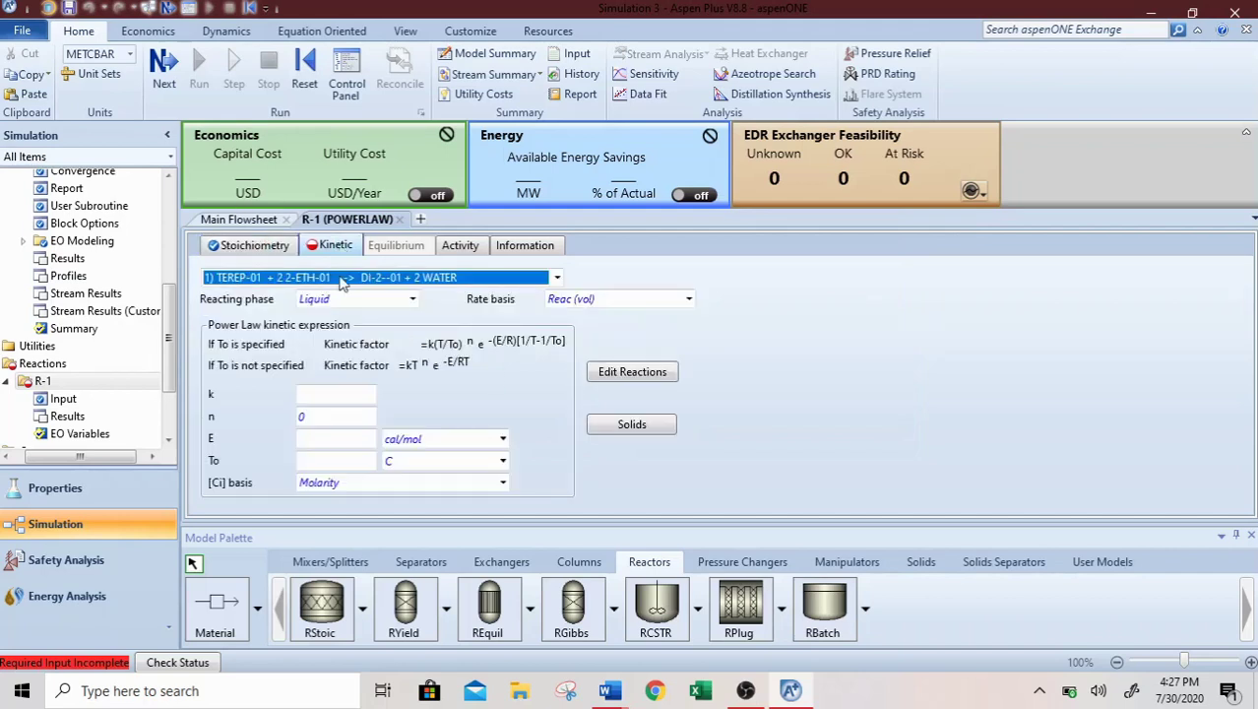
{"action": "left_click", "coordinate": [344, 397]}
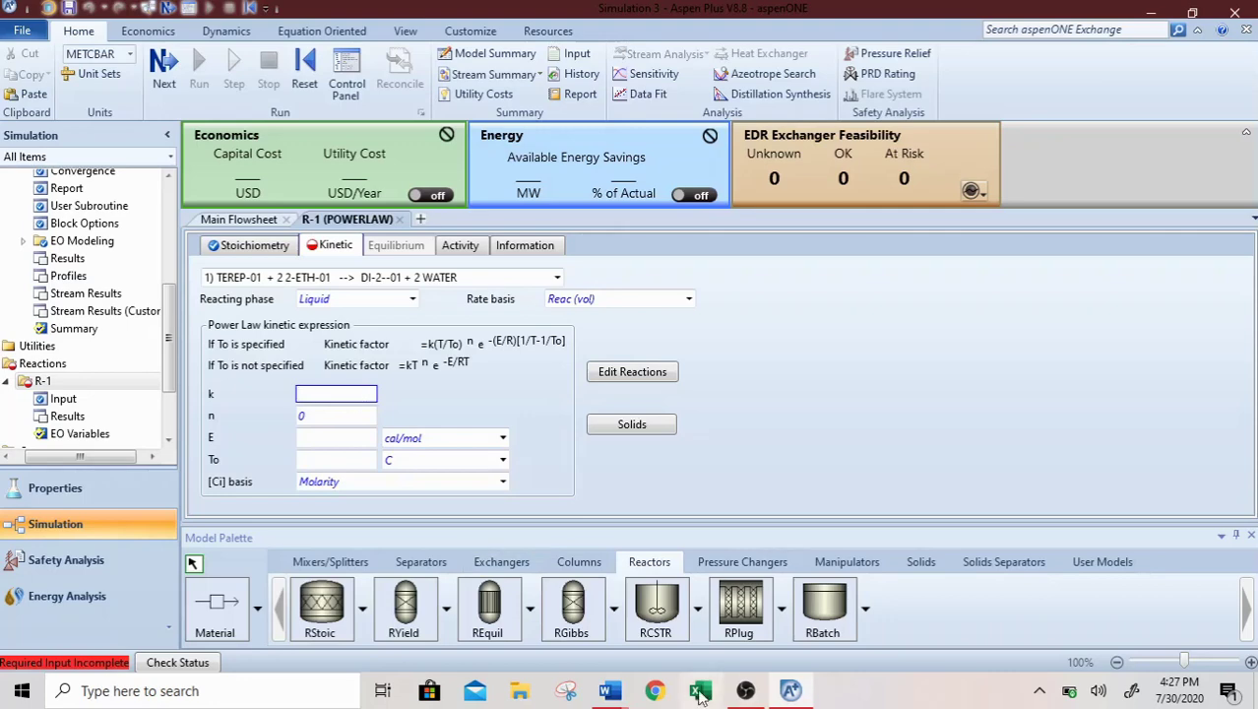
{"action": "mouse_move", "coordinate": [610, 691]}
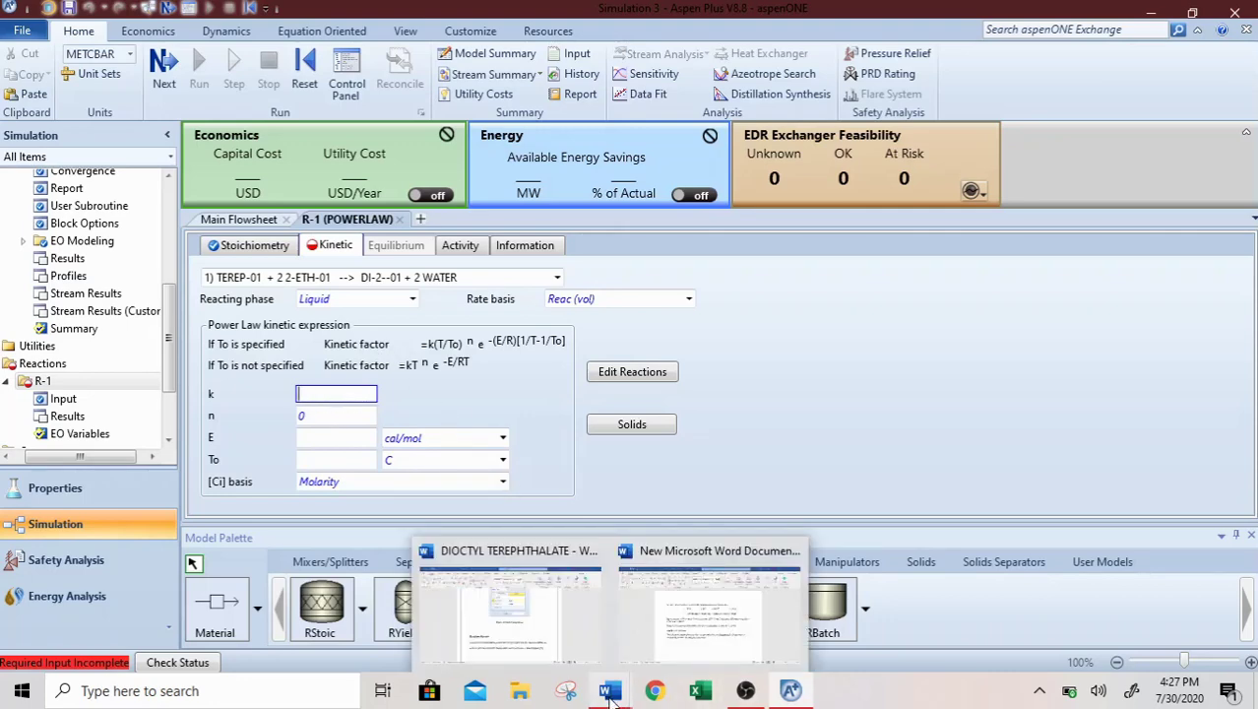
{"action": "left_click", "coordinate": [704, 635]}
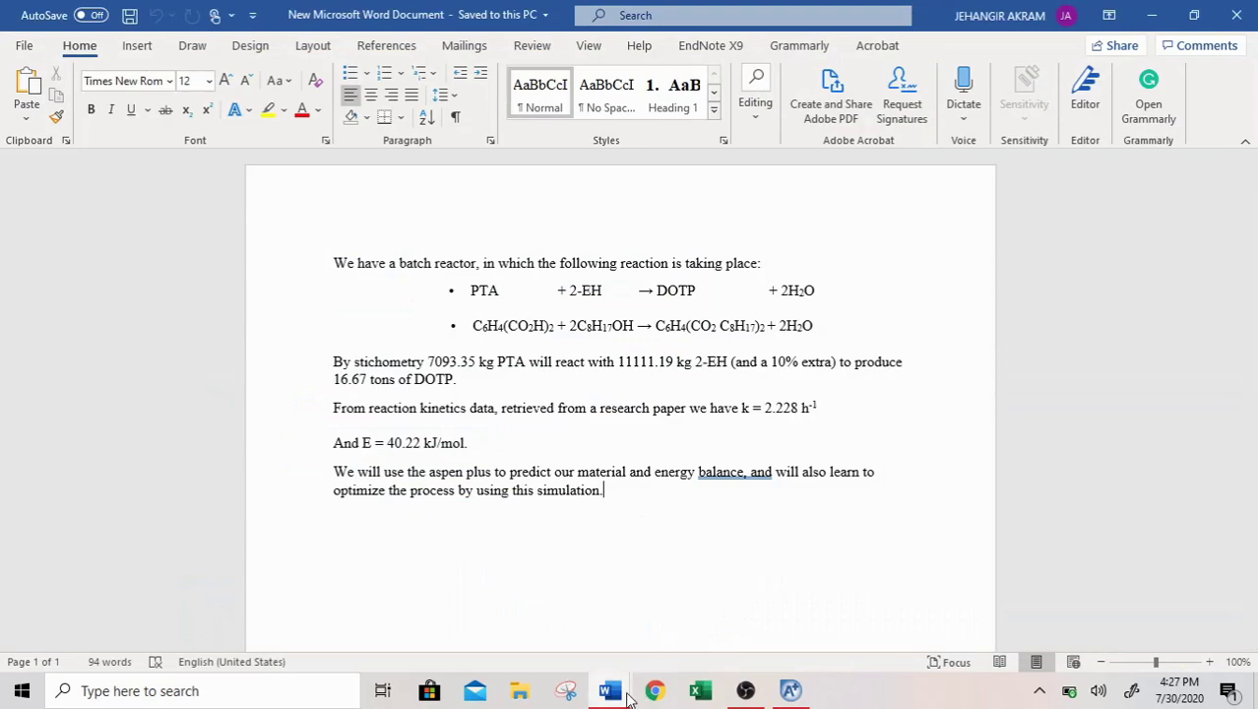
{"action": "left_click", "coordinate": [790, 690]}
{"action": "type", "text": "2.228"}
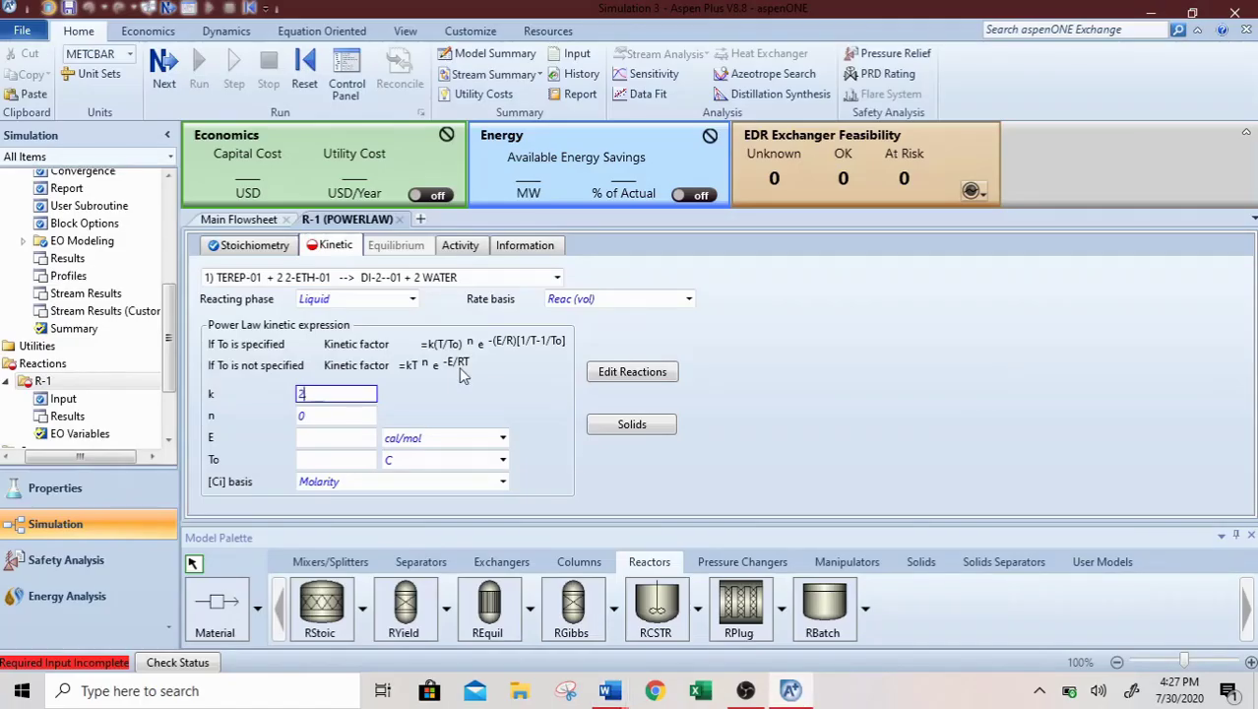
{"action": "left_click", "coordinate": [337, 438]}
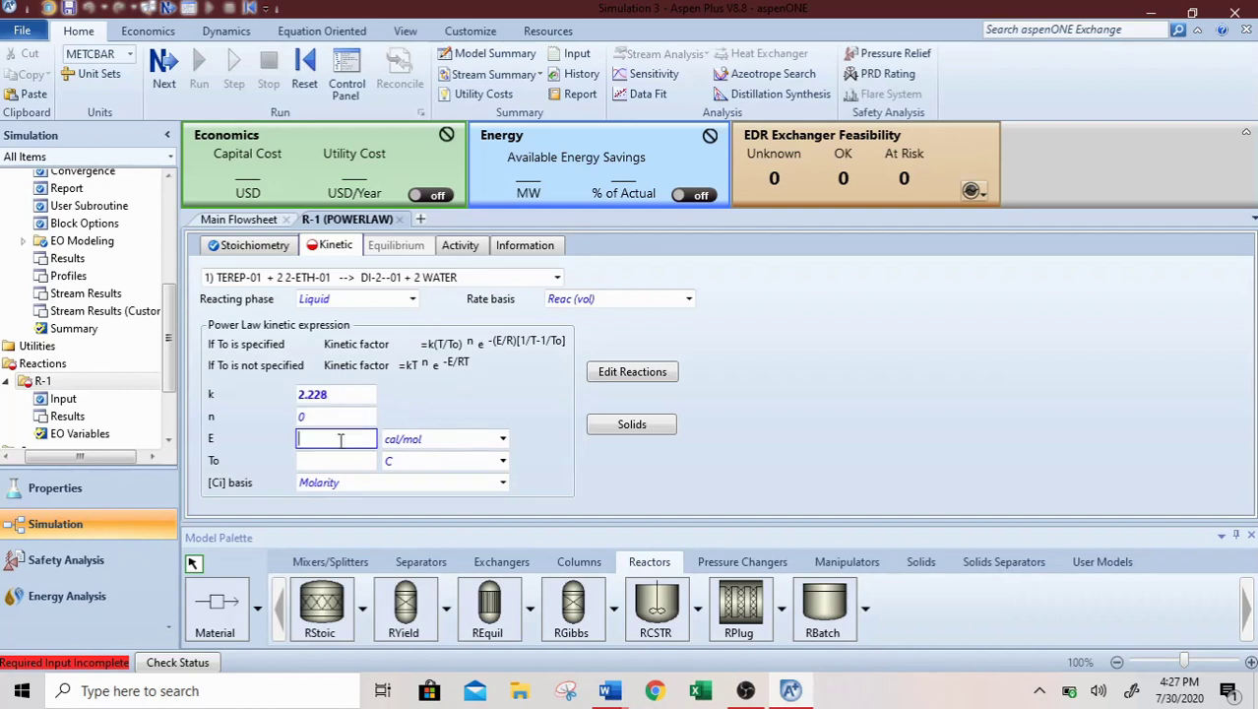
Set the activation energy to 40.22 kcal/mol.
{"action": "left_click", "coordinate": [503, 439]}
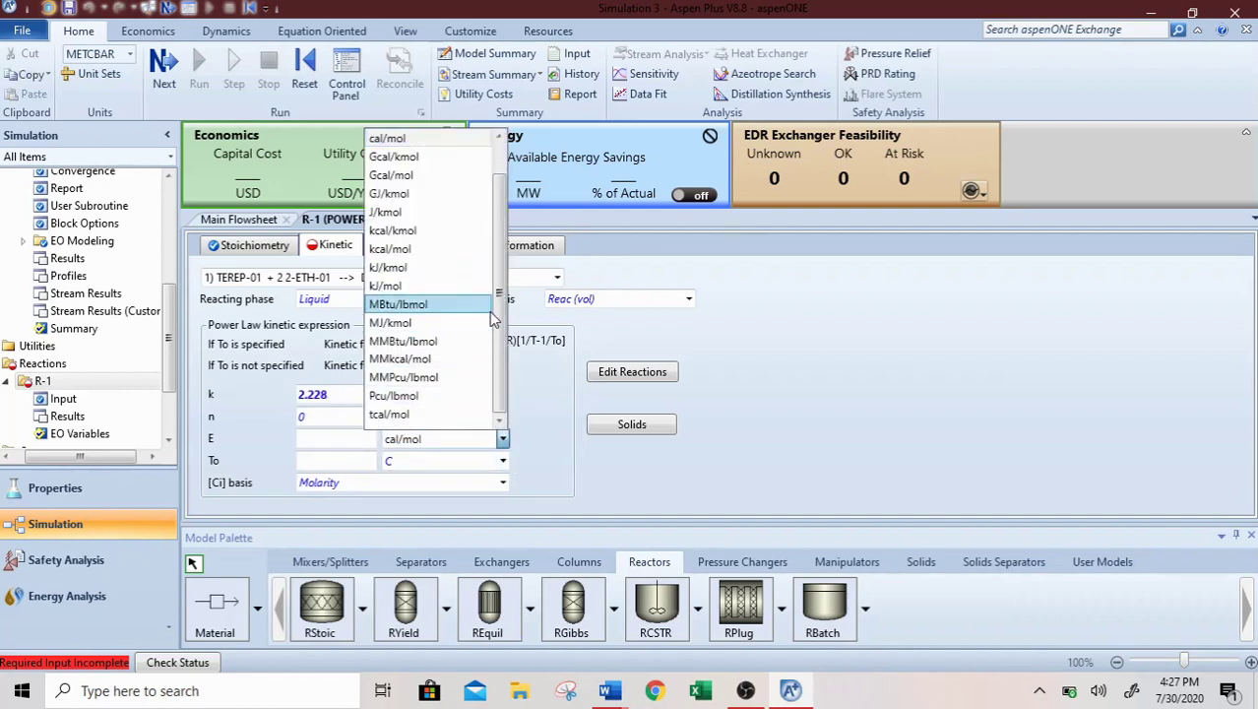
{"action": "left_click", "coordinate": [449, 248]}
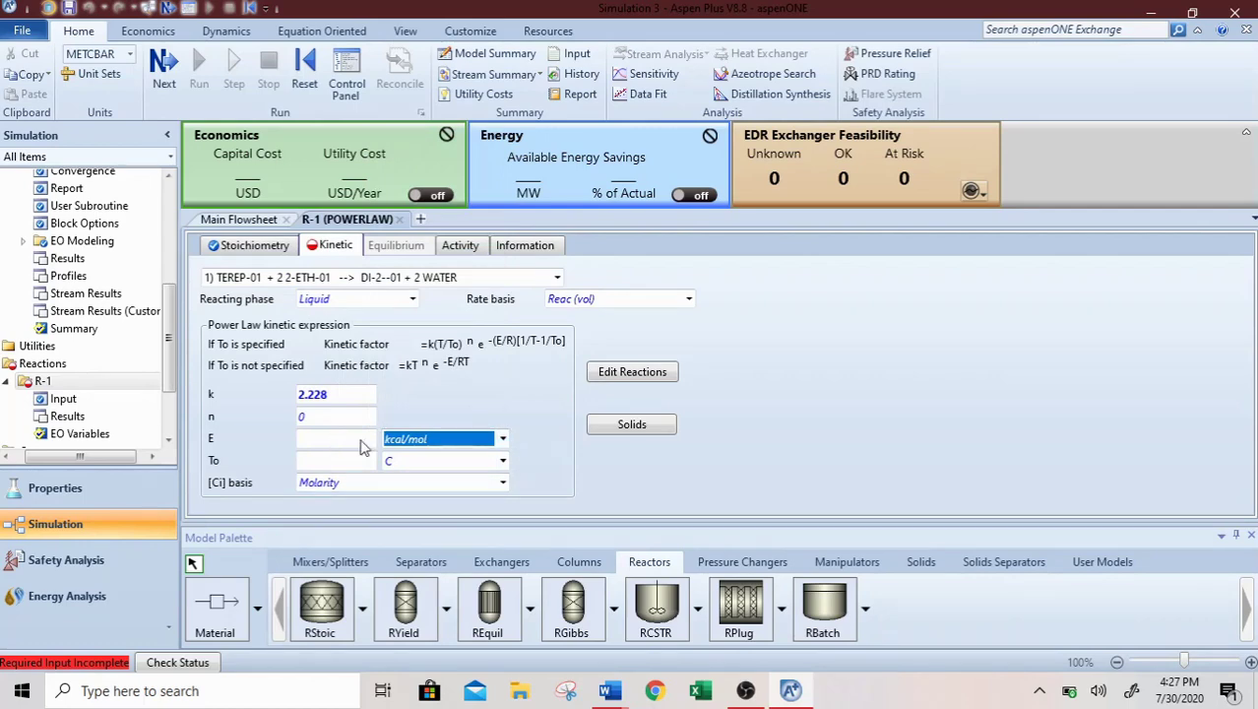
{"action": "left_click", "coordinate": [360, 440]}
{"action": "left_click", "coordinate": [797, 693]}
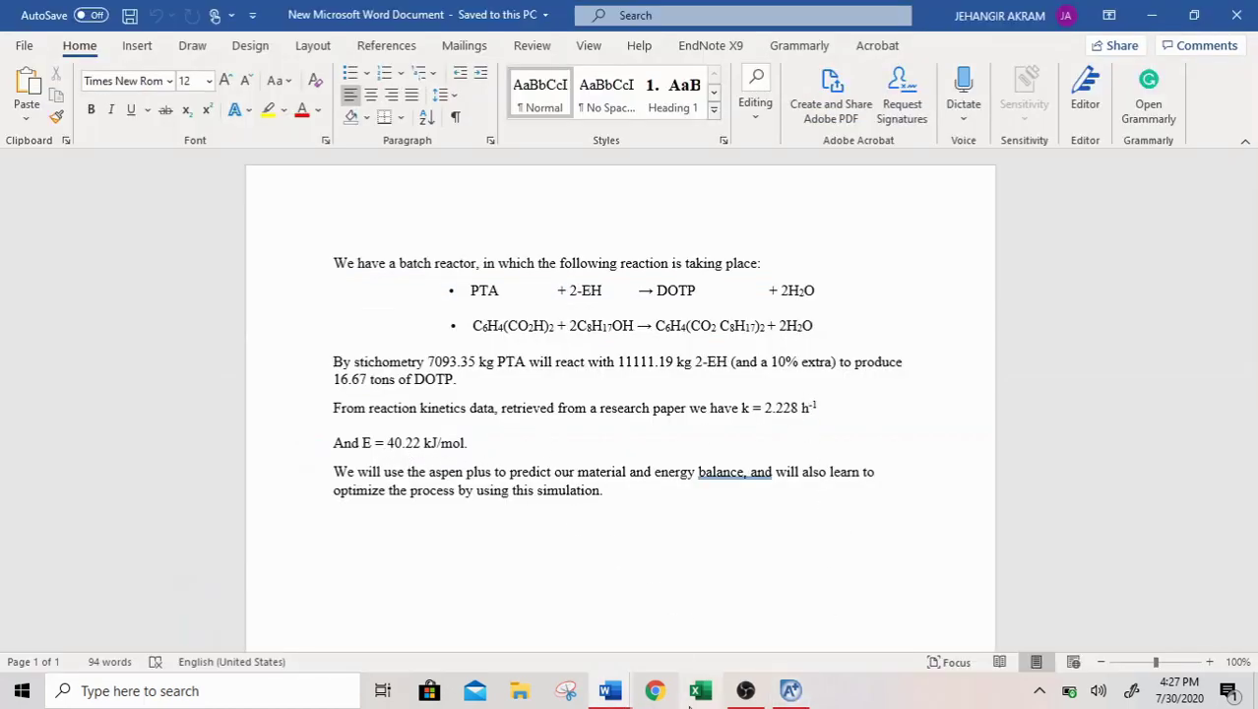
{"action": "left_click", "coordinate": [791, 690]}
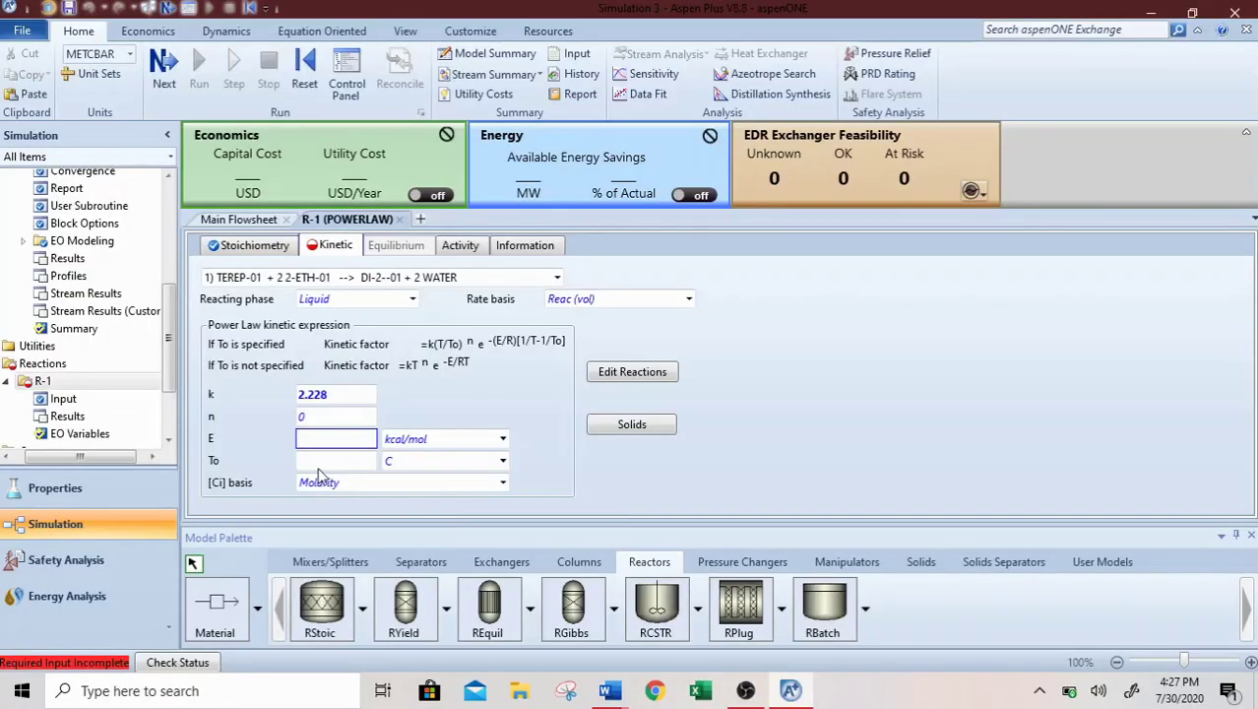
{"action": "type", "text": "40.22"}
Set the reference temperature To to 220 C.
{"action": "left_click", "coordinate": [347, 463]}
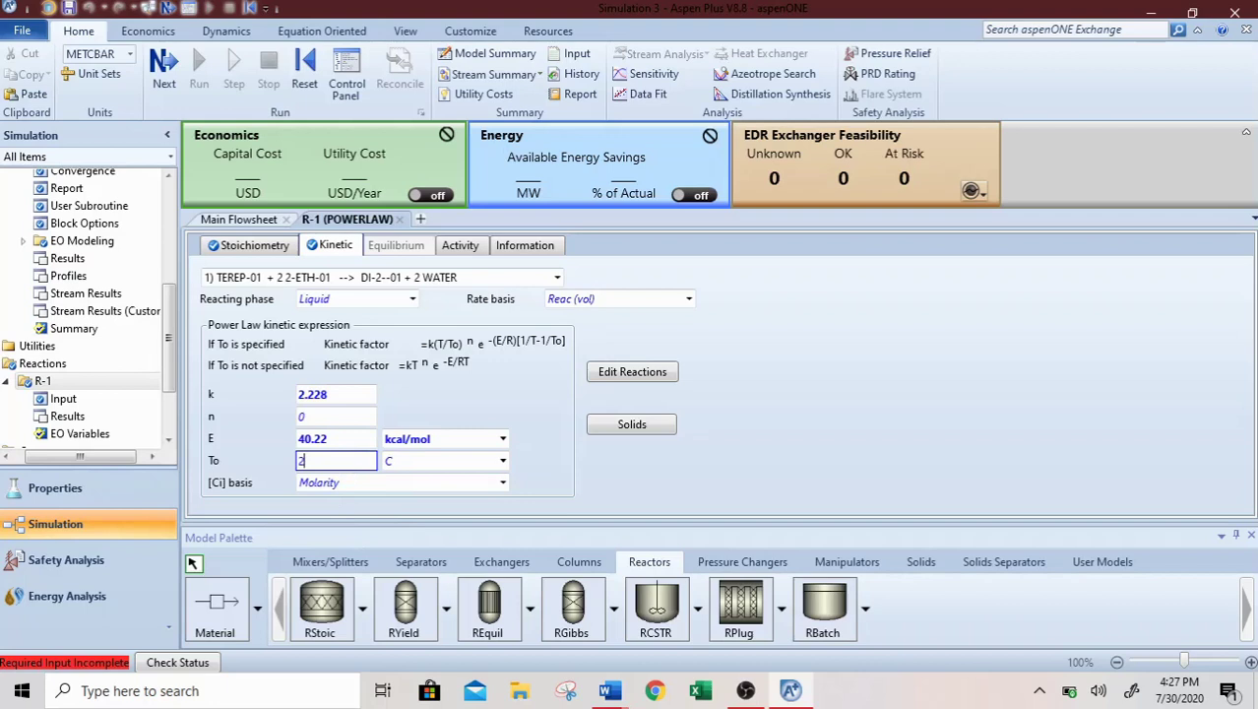
{"action": "type", "text": "220"}
{"action": "left_click", "coordinate": [334, 416]}
{"action": "key", "text": "Return"}
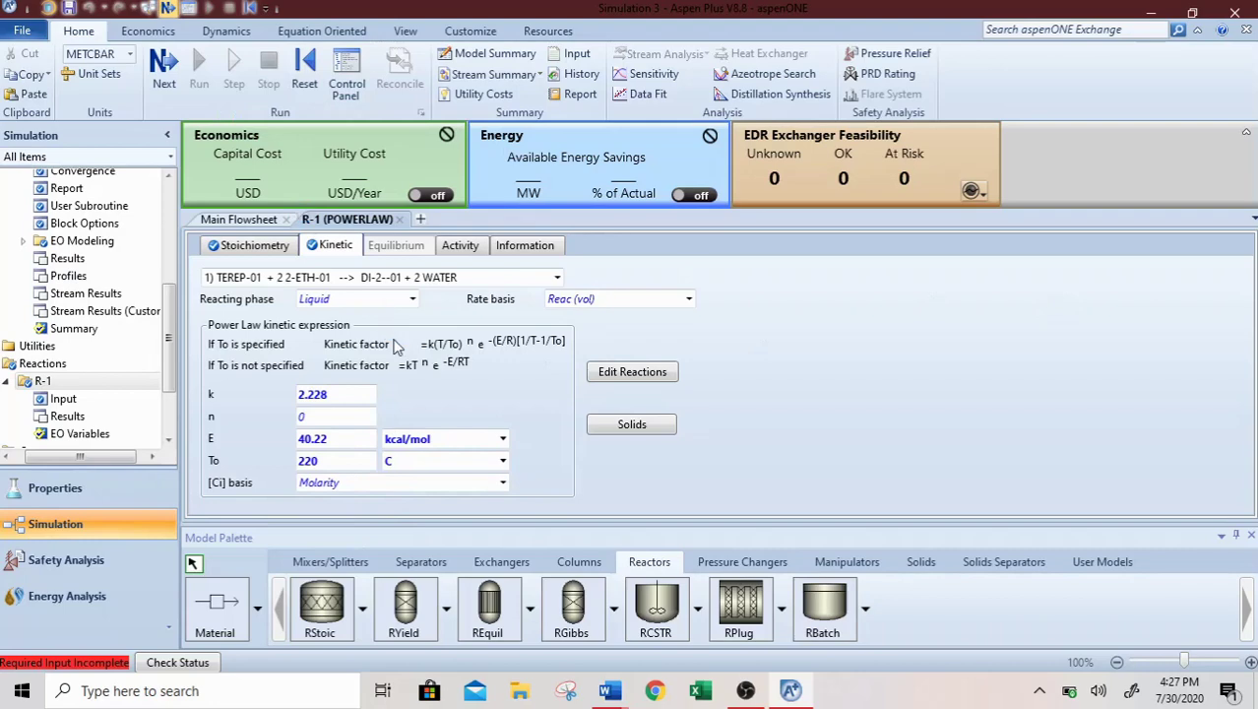
{"action": "key", "text": "F4"}
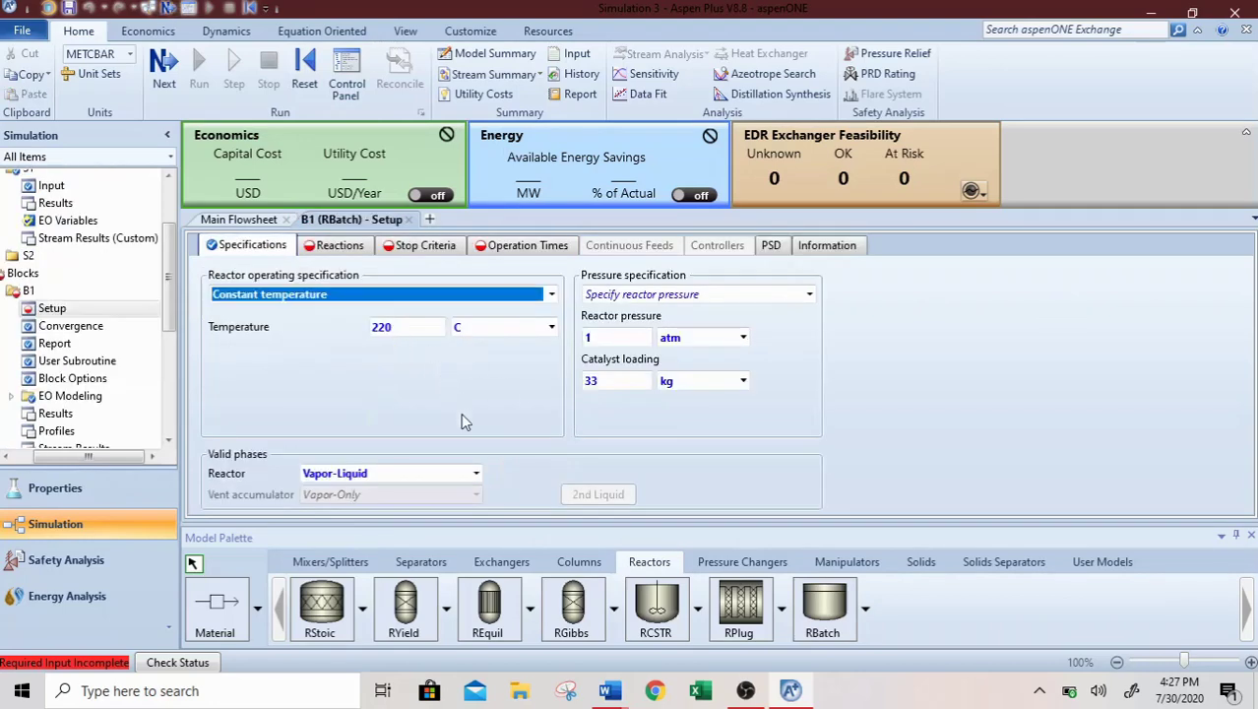
Move reaction set R-1 into reactor B1's selected reactions.
{"action": "left_click", "coordinate": [340, 246]}
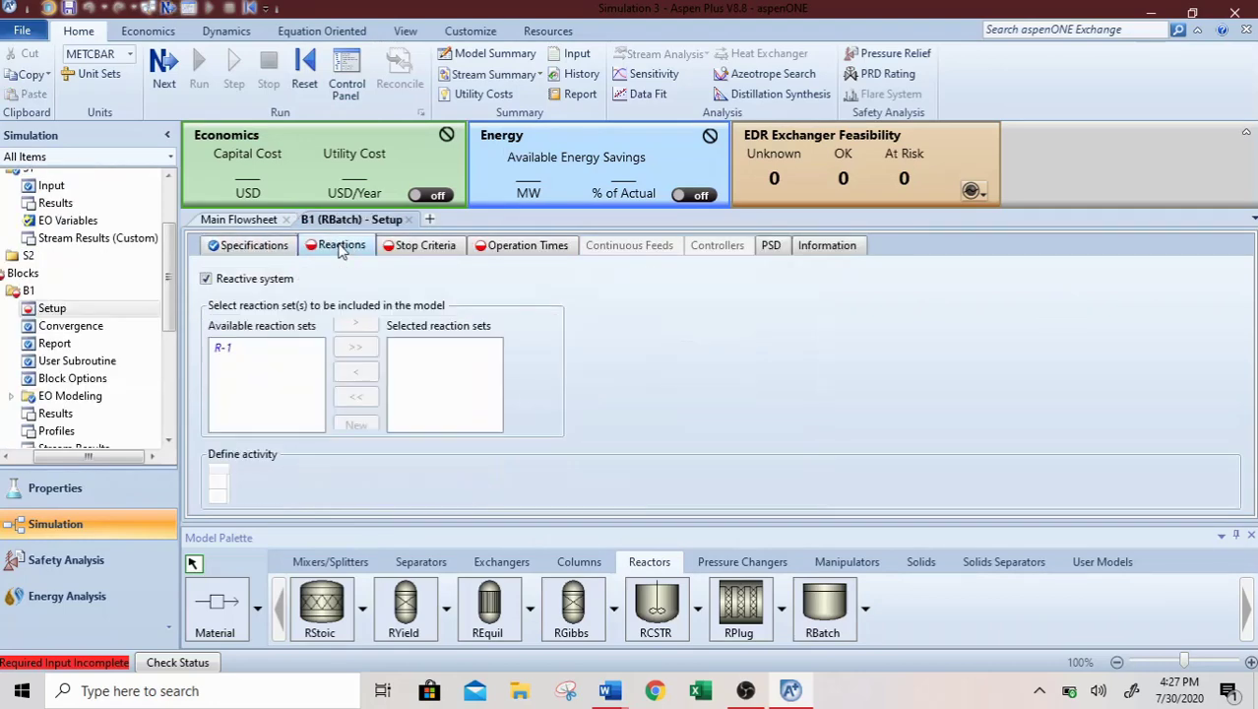
{"action": "left_click", "coordinate": [288, 352]}
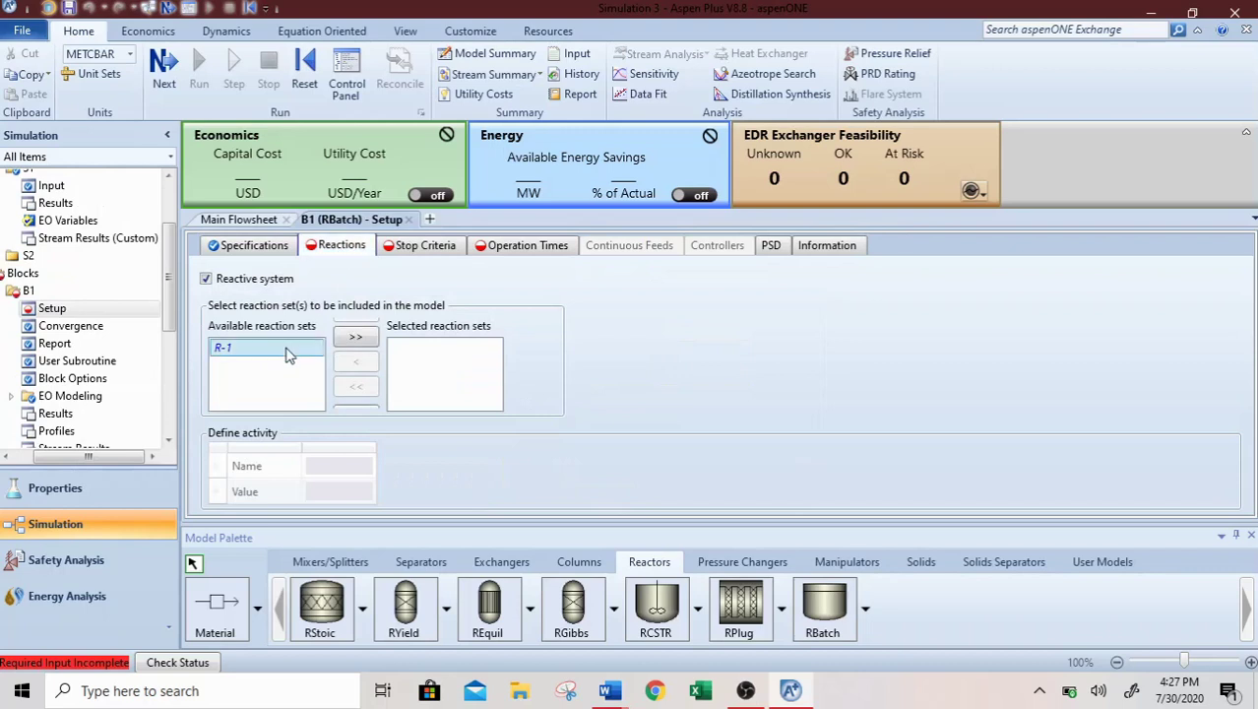
{"action": "left_click", "coordinate": [357, 339]}
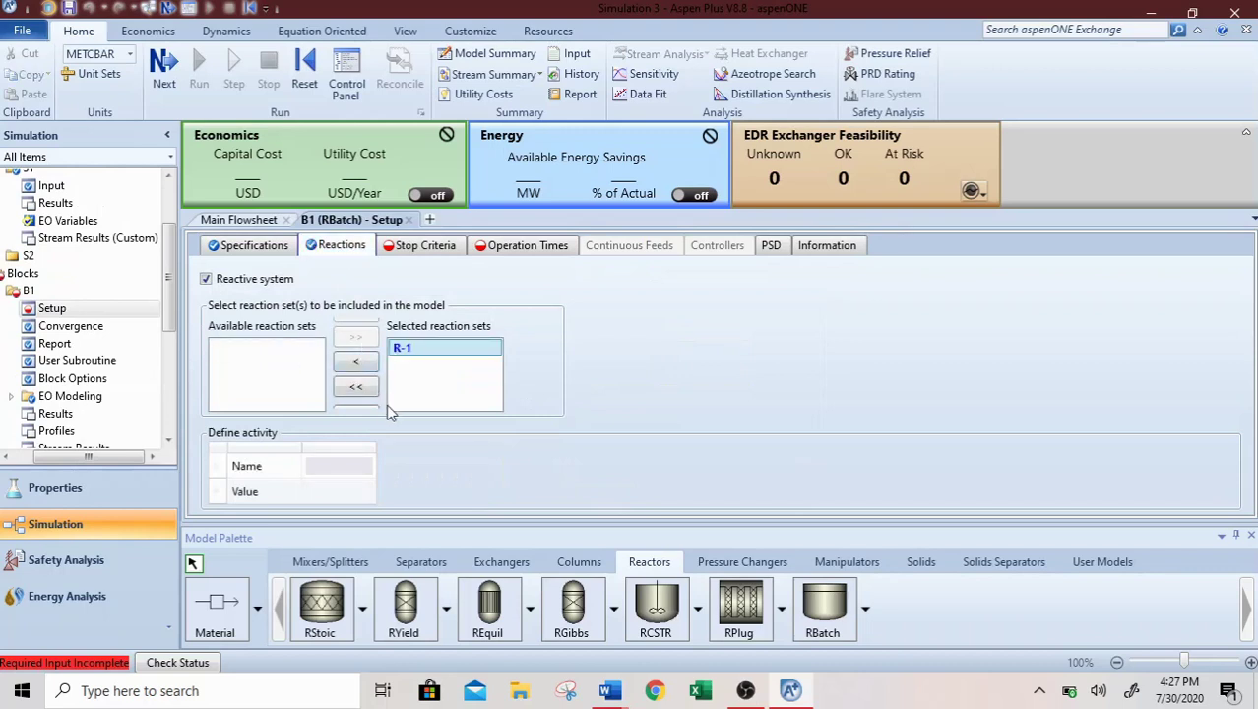
Define stop criterion 1: Location Reactor, variable Time, stop value 4 hr.
{"action": "left_click", "coordinate": [414, 249]}
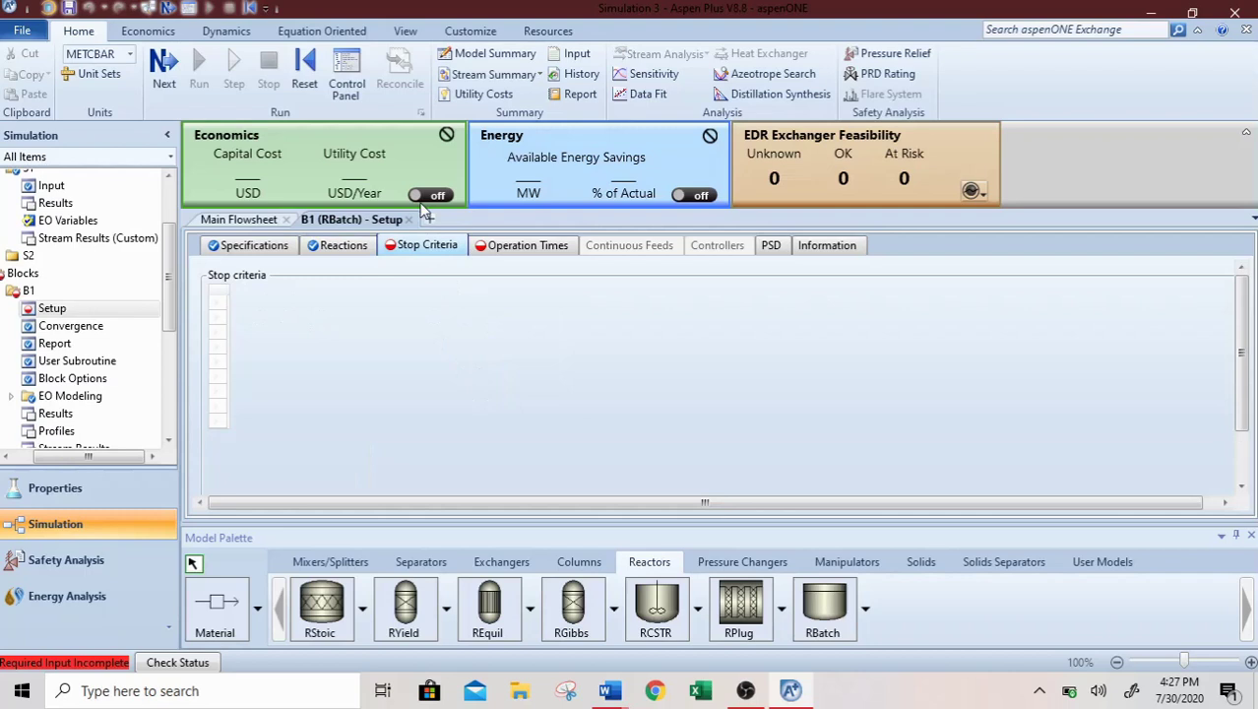
{"action": "left_click", "coordinate": [447, 282]}
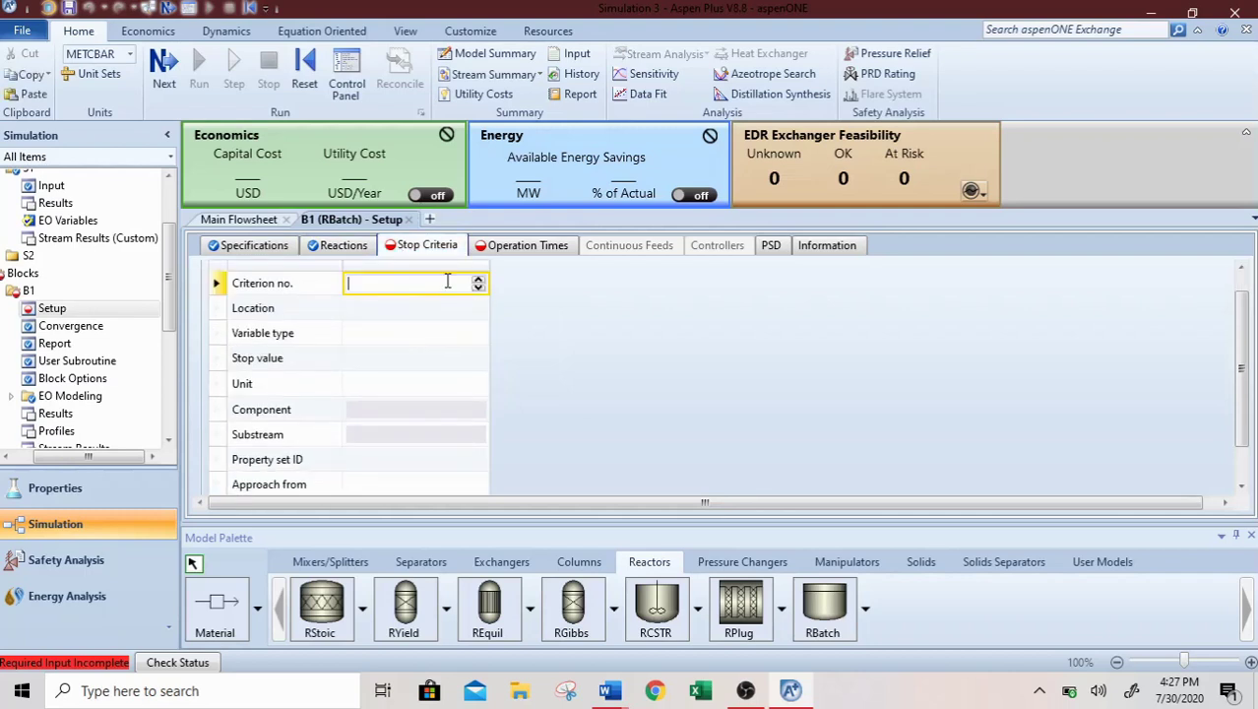
{"action": "type", "text": "1"}
{"action": "left_click", "coordinate": [436, 315]}
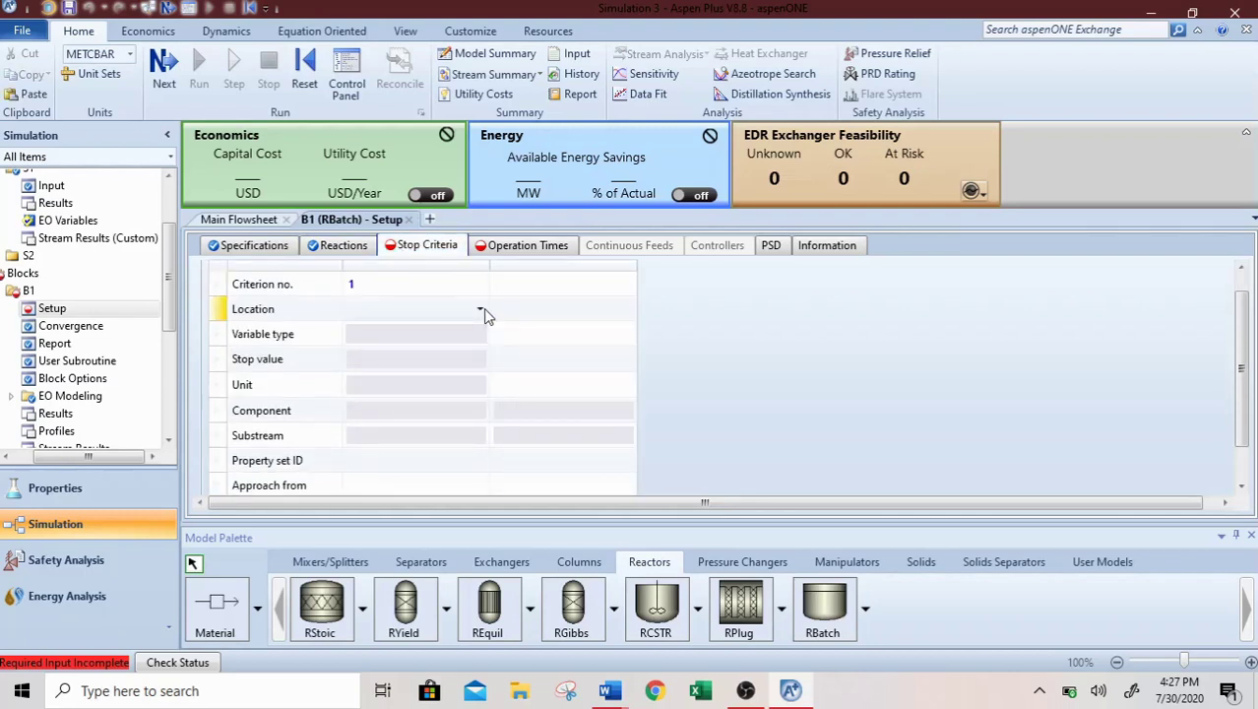
{"action": "left_click", "coordinate": [480, 312]}
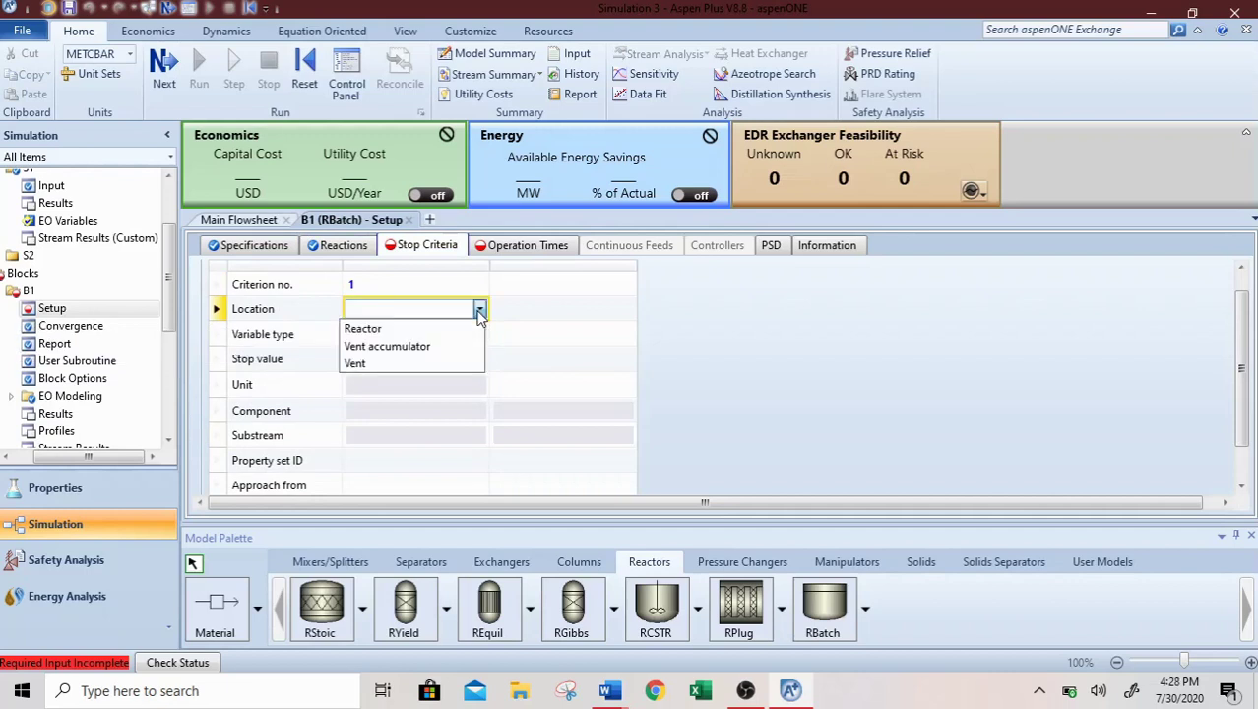
{"action": "left_click", "coordinate": [444, 329]}
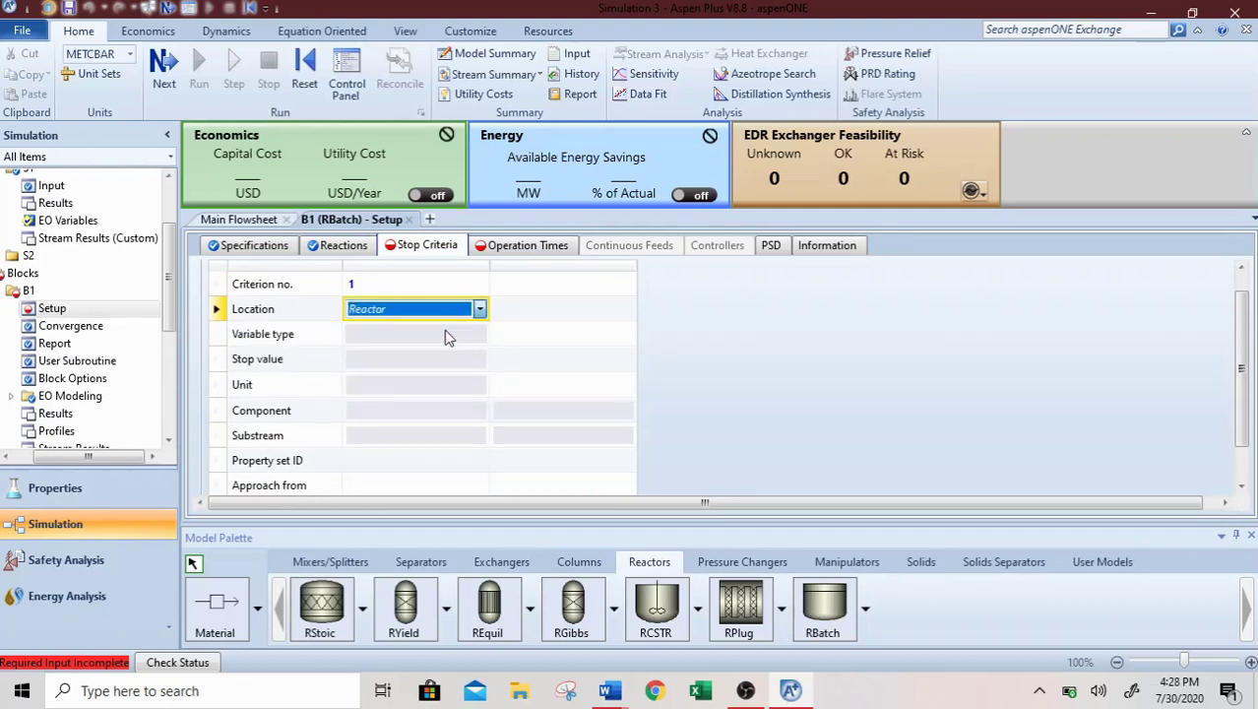
{"action": "left_click", "coordinate": [479, 335]}
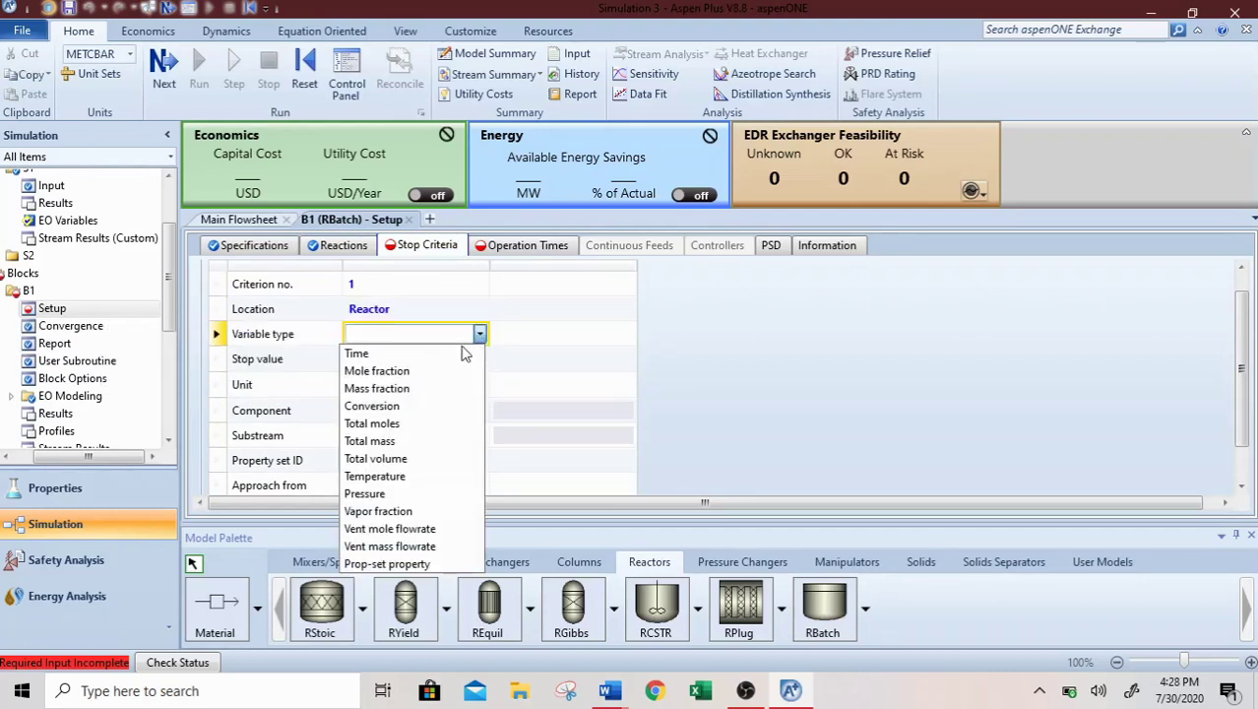
{"action": "left_click", "coordinate": [442, 363]}
{"action": "left_click", "coordinate": [467, 363]}
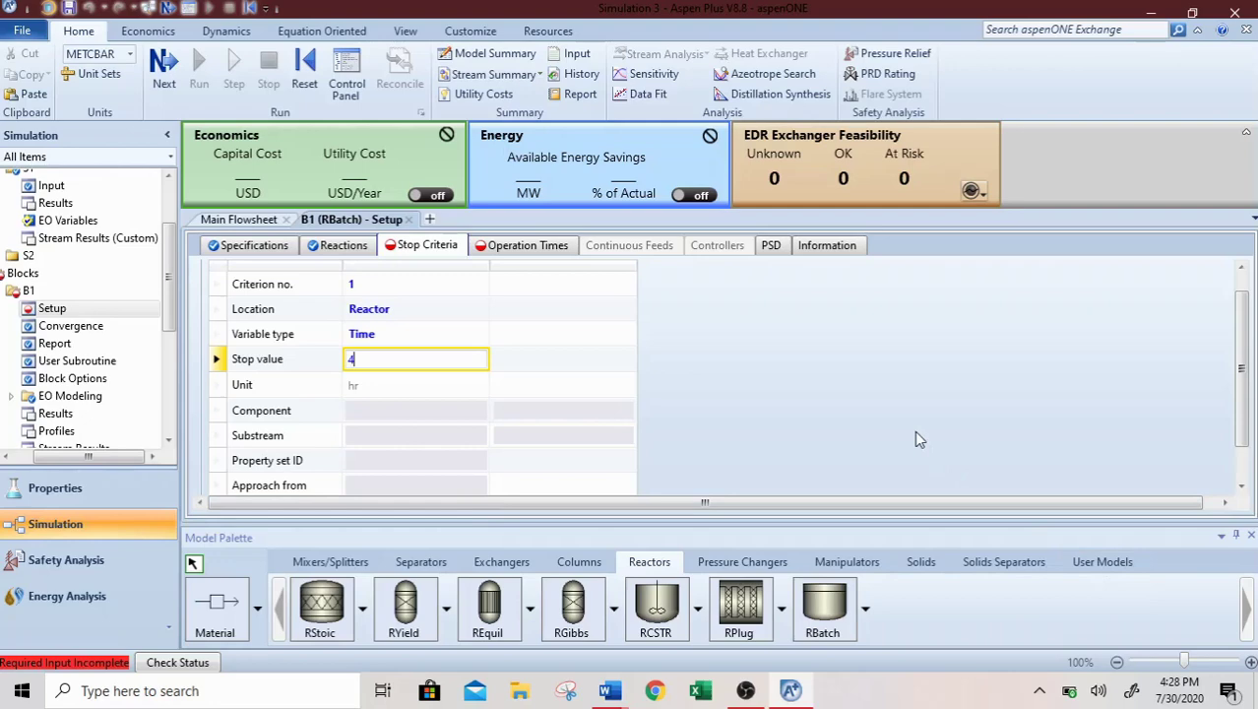
{"action": "left_click", "coordinate": [731, 395]}
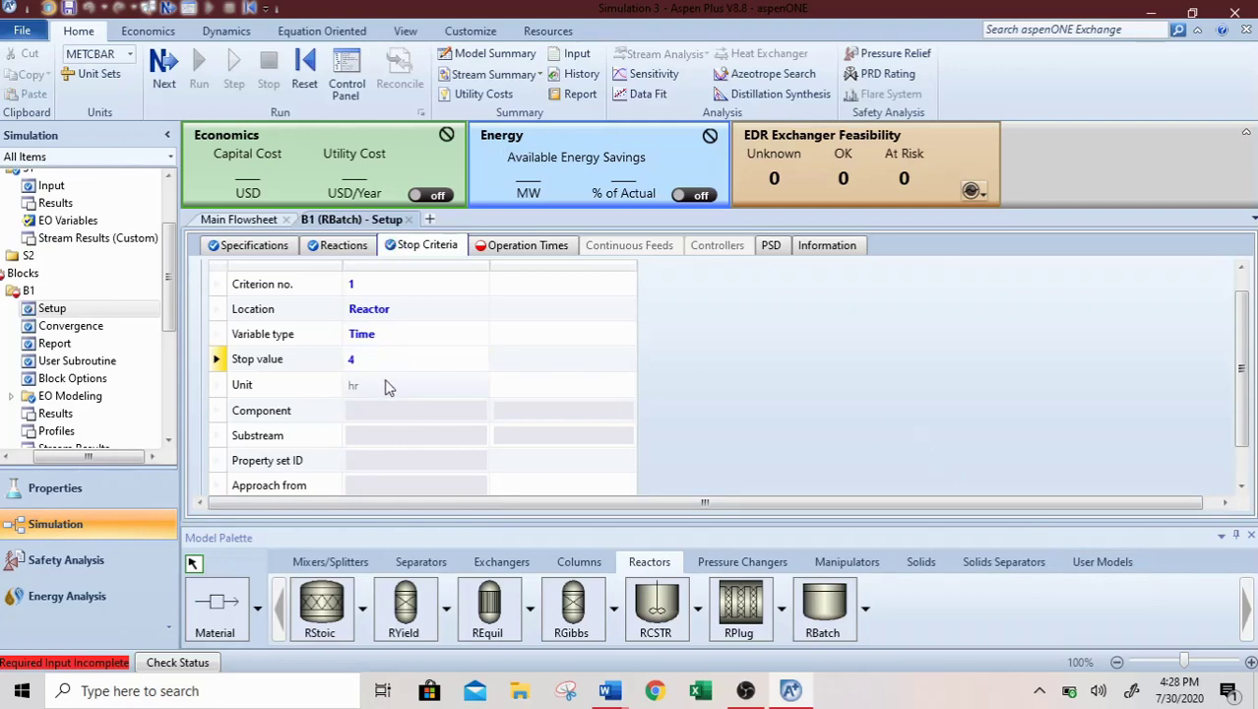
{"action": "left_click", "coordinate": [622, 701]}
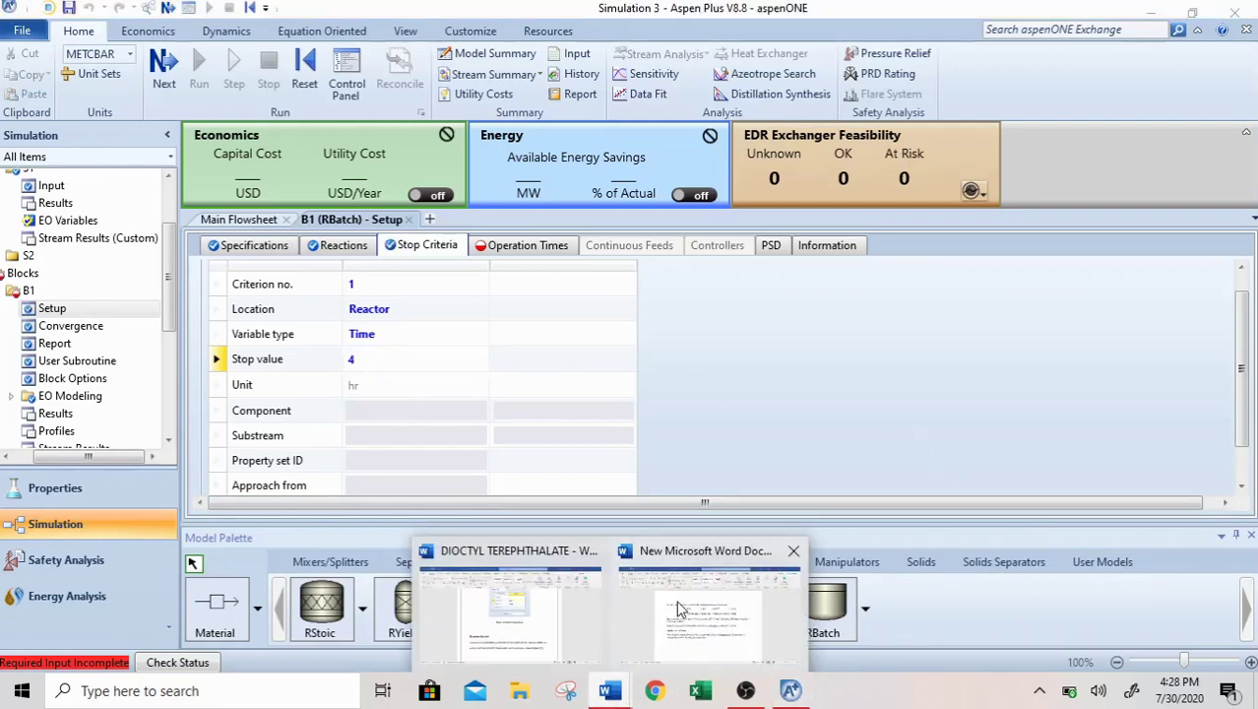
{"action": "left_click", "coordinate": [514, 612]}
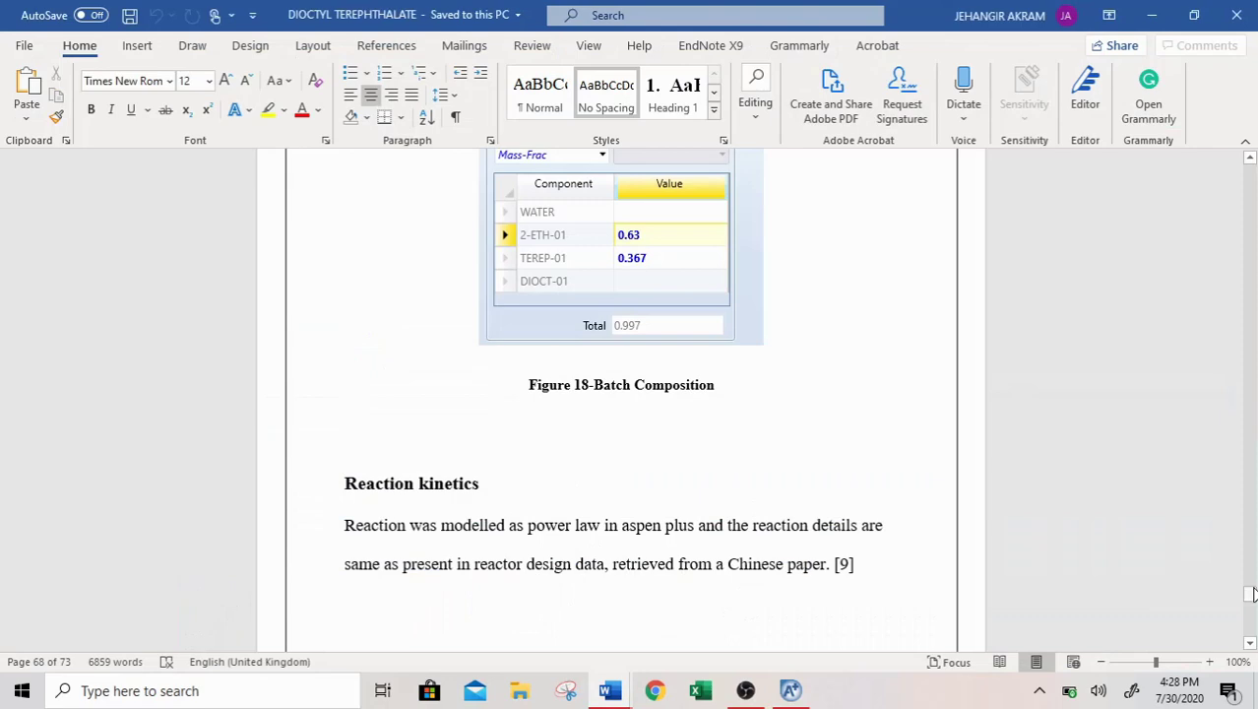
{"action": "left_click_drag", "start_coordinate": [1250, 594], "coordinate": [1249, 300]}
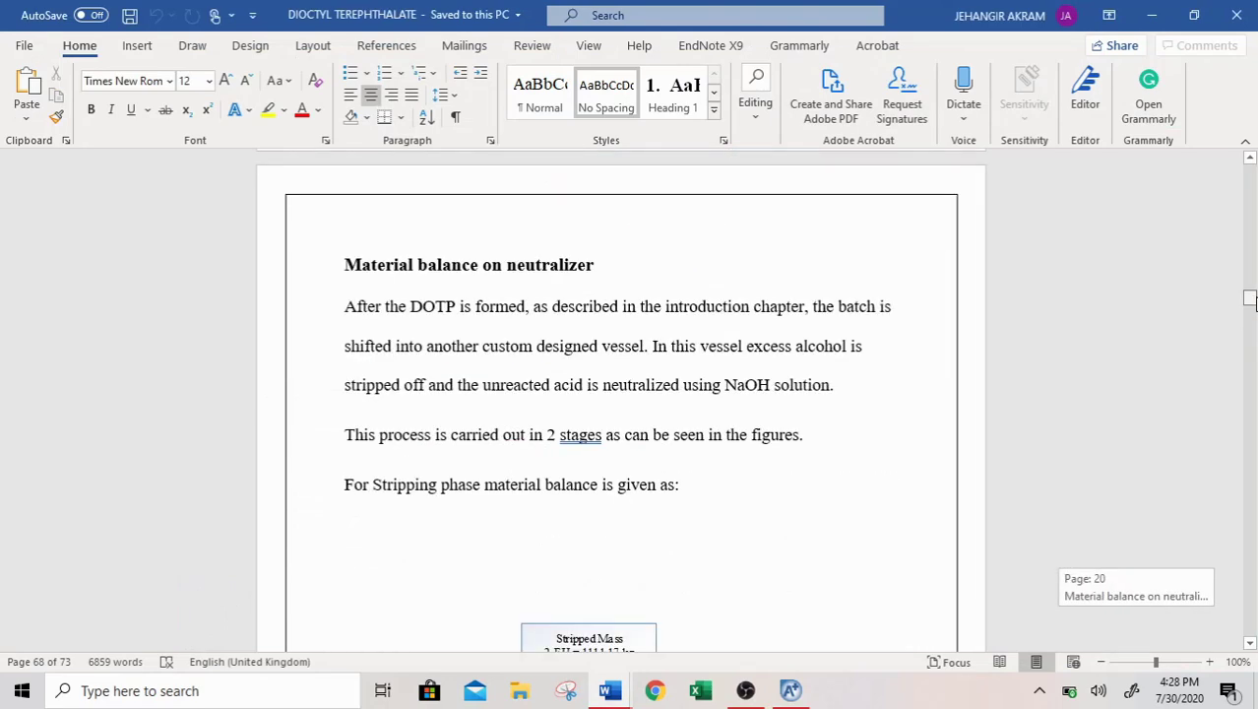
{"action": "left_click_drag", "start_coordinate": [1248, 300], "coordinate": [1250, 242]}
{"action": "scroll", "coordinate": [1254, 355], "scroll_direction": "down", "scroll_amount": 20}
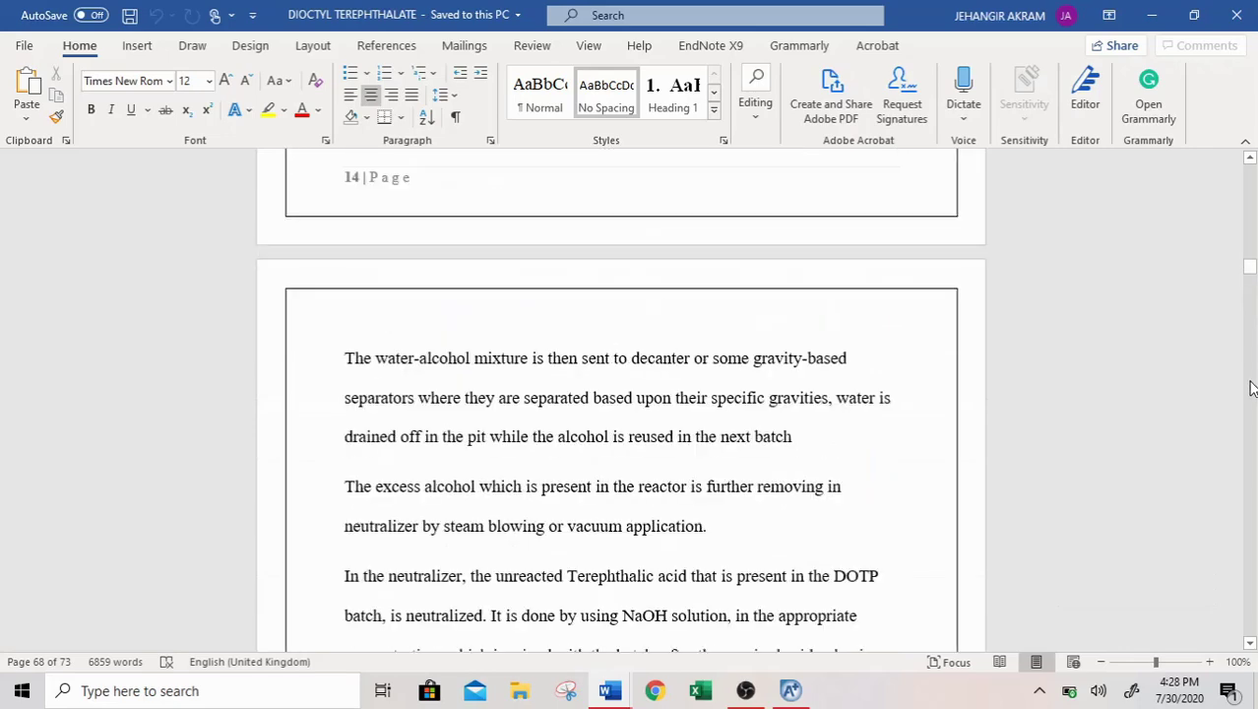
{"action": "scroll", "coordinate": [1252, 414], "scroll_direction": "down", "scroll_amount": 20}
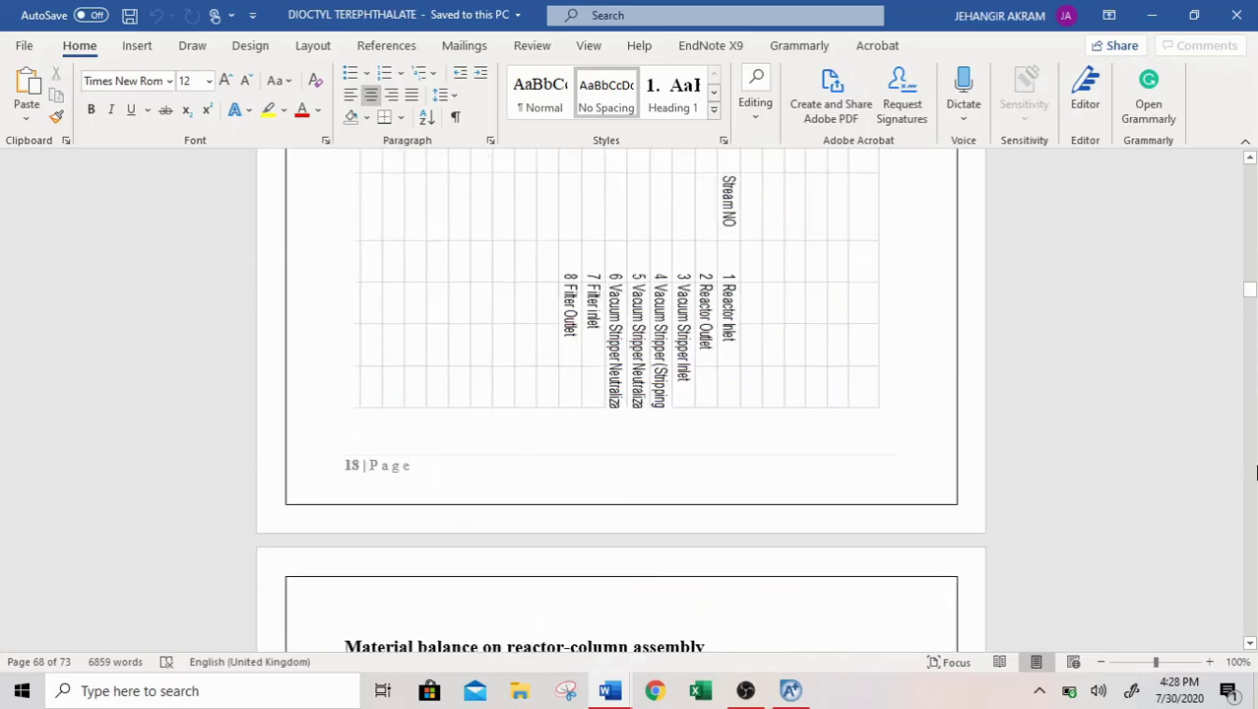
{"action": "scroll", "coordinate": [1254, 413], "scroll_direction": "down", "scroll_amount": 10}
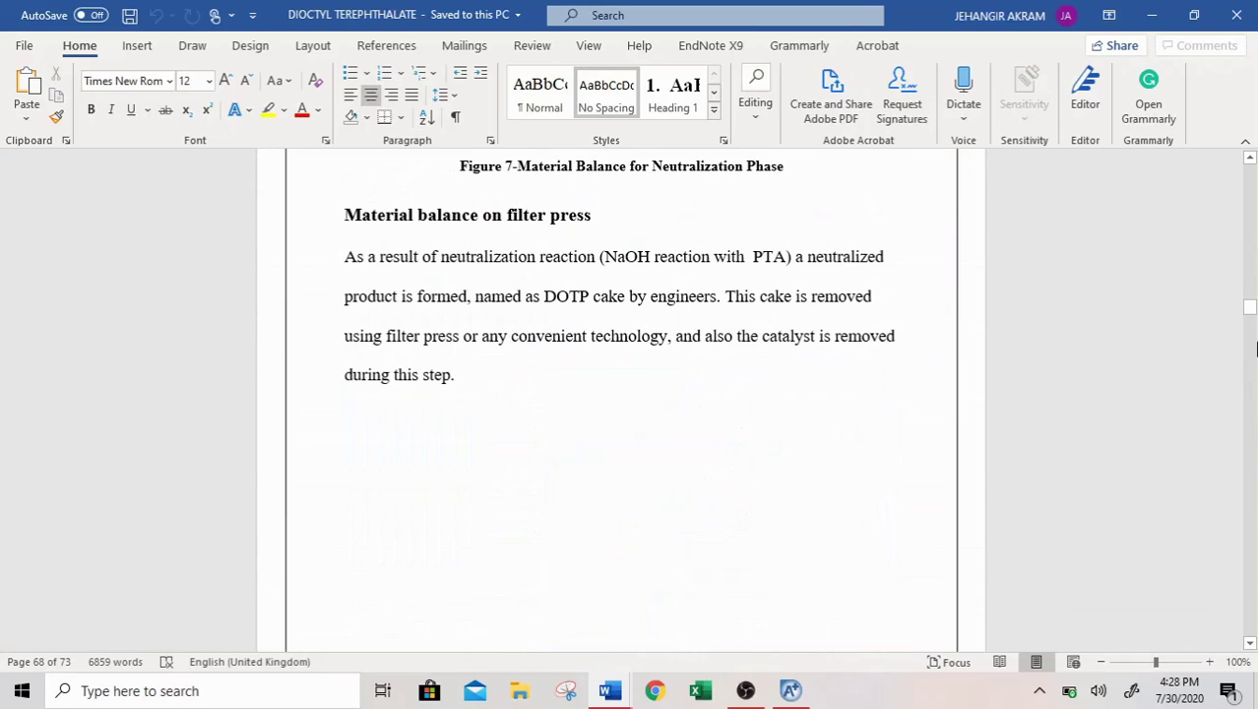
{"action": "scroll", "coordinate": [1253, 384], "scroll_direction": "down", "scroll_amount": 20}
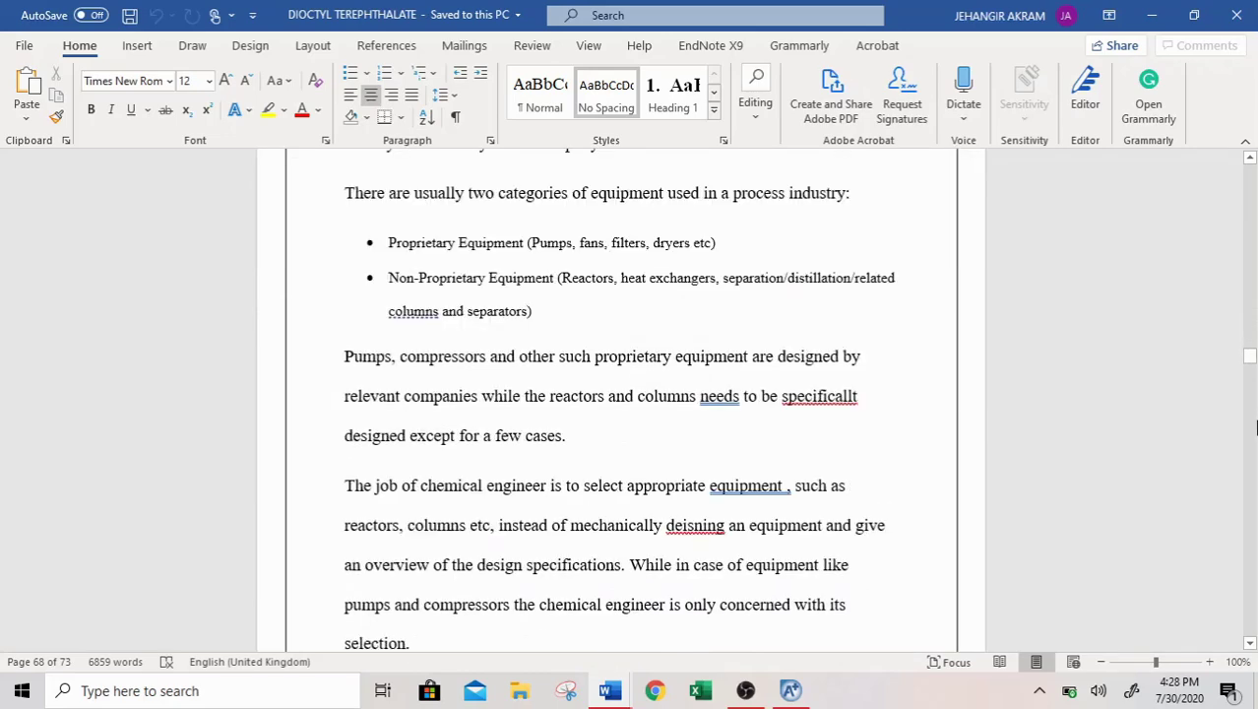
{"action": "scroll", "coordinate": [1257, 426], "scroll_direction": "down", "scroll_amount": 20}
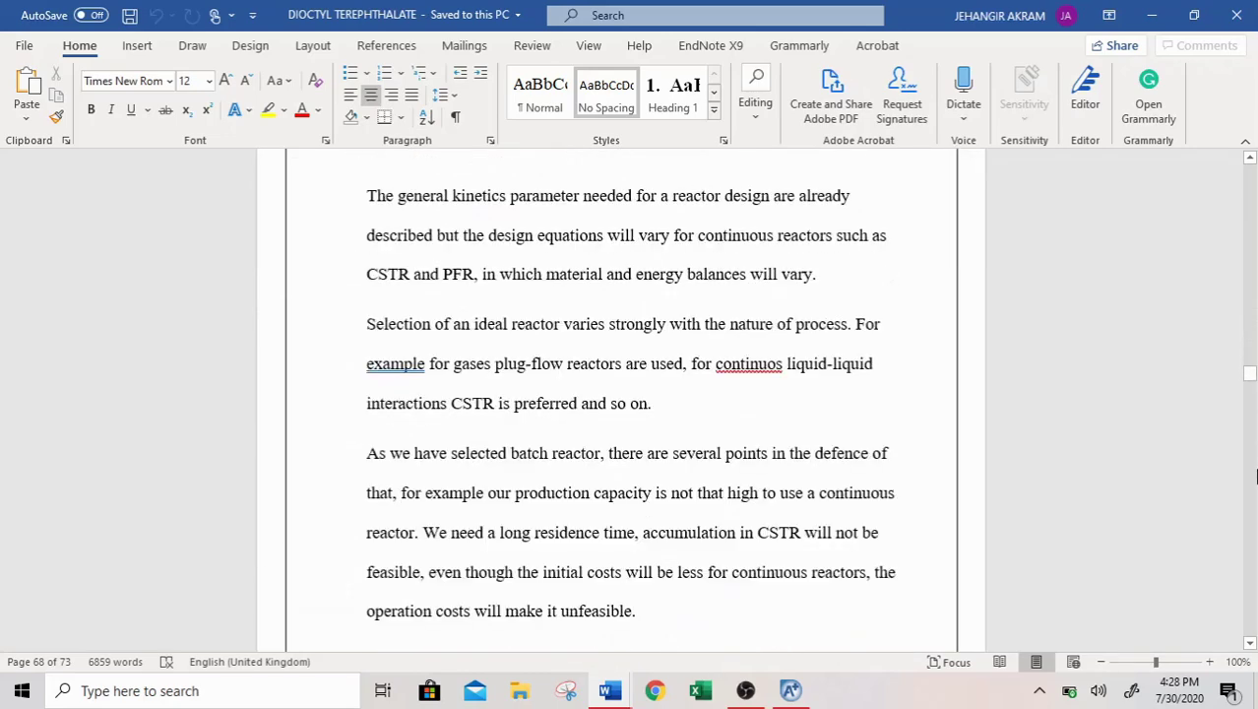
{"action": "scroll", "coordinate": [1256, 476], "scroll_direction": "down", "scroll_amount": 12}
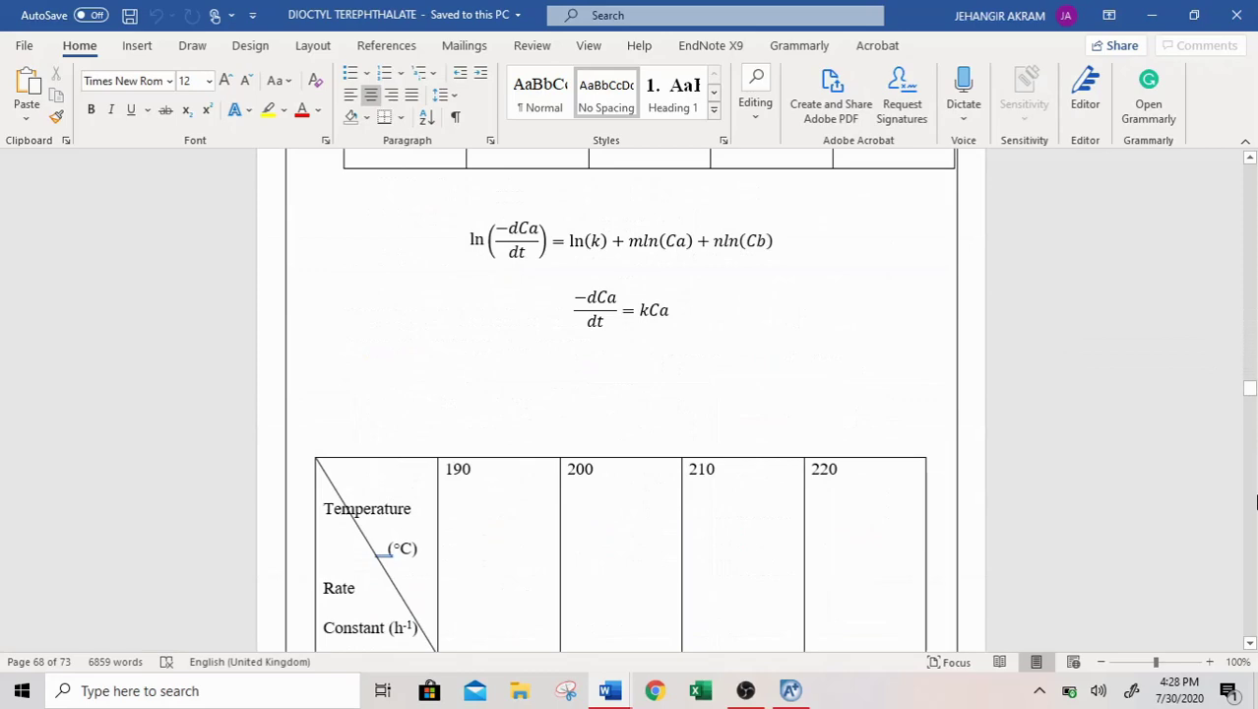
{"action": "scroll", "coordinate": [1257, 502], "scroll_direction": "down", "scroll_amount": 6}
{"action": "scroll", "coordinate": [1256, 519], "scroll_direction": "up", "scroll_amount": 8}
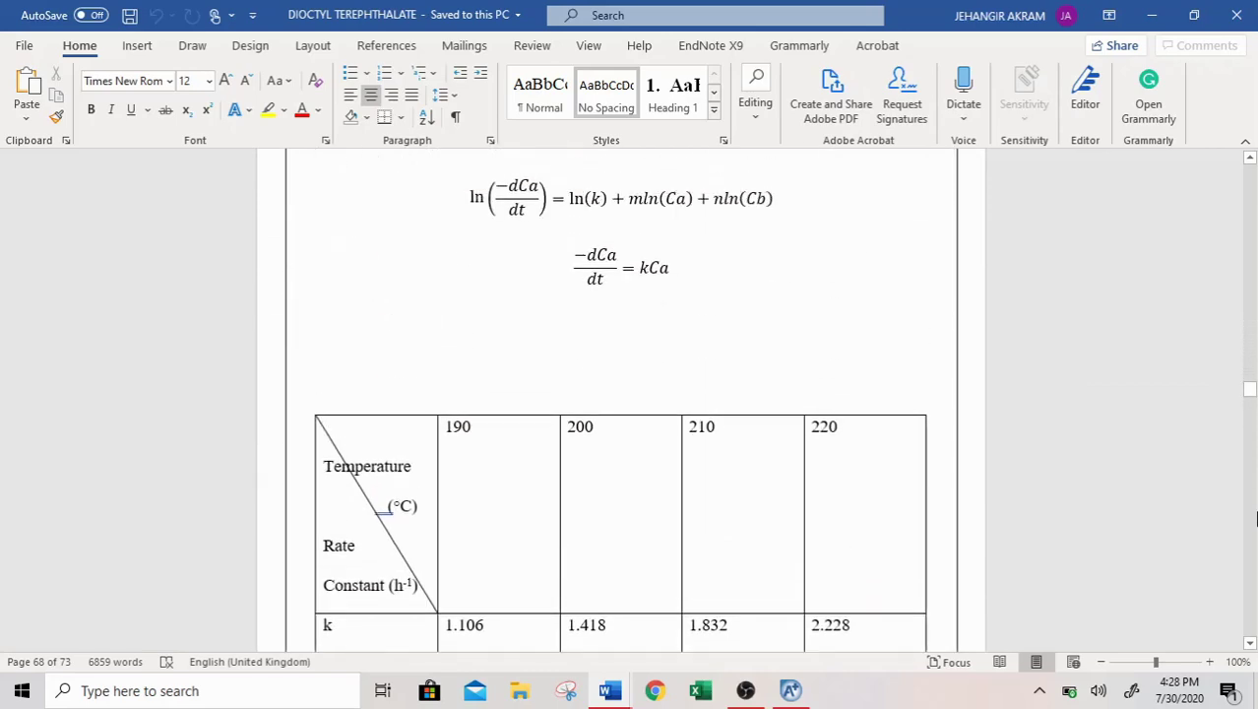
{"action": "scroll", "coordinate": [1257, 519], "scroll_direction": "down", "scroll_amount": 16}
{"action": "scroll", "coordinate": [1256, 519], "scroll_direction": "down", "scroll_amount": 6}
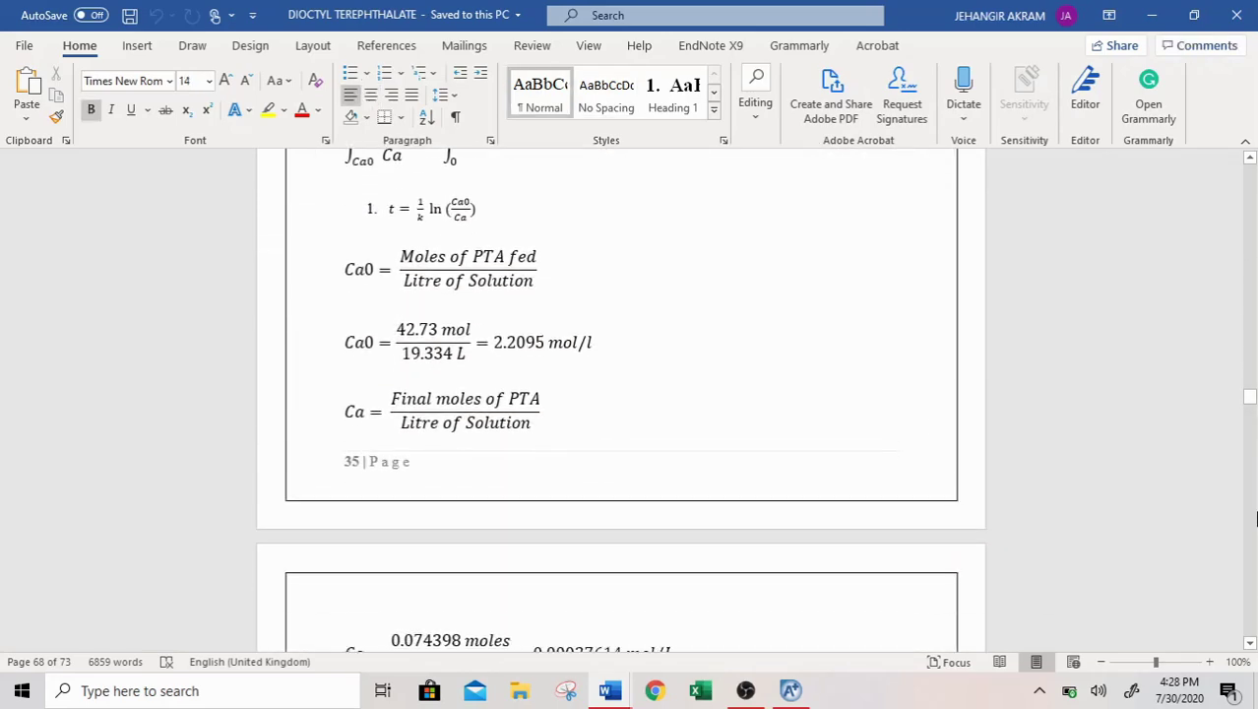
{"action": "scroll", "coordinate": [1256, 519], "scroll_direction": "up", "scroll_amount": 1}
{"action": "scroll", "coordinate": [1256, 519], "scroll_direction": "down", "scroll_amount": 2}
{"action": "scroll", "coordinate": [1256, 519], "scroll_direction": "down", "scroll_amount": 6}
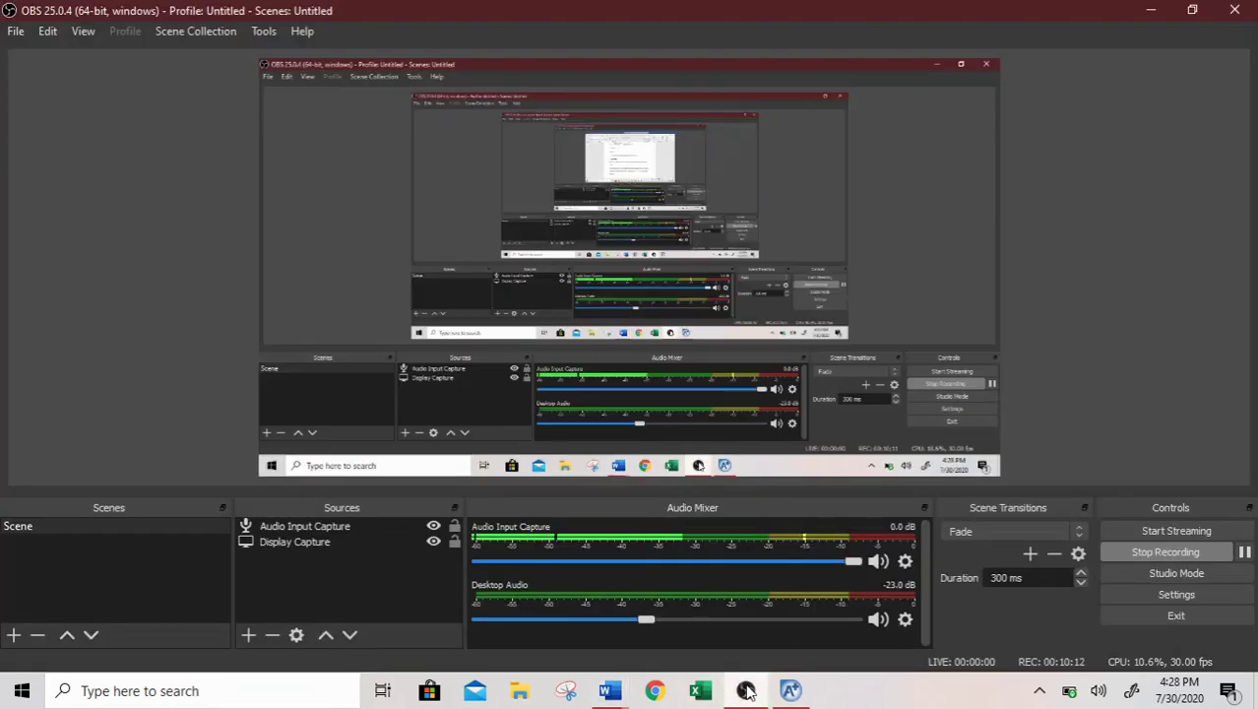
{"action": "left_click", "coordinate": [791, 690]}
Specify a total cycle time of 4 hr on B1's Operation Times.
{"action": "left_click", "coordinate": [792, 692]}
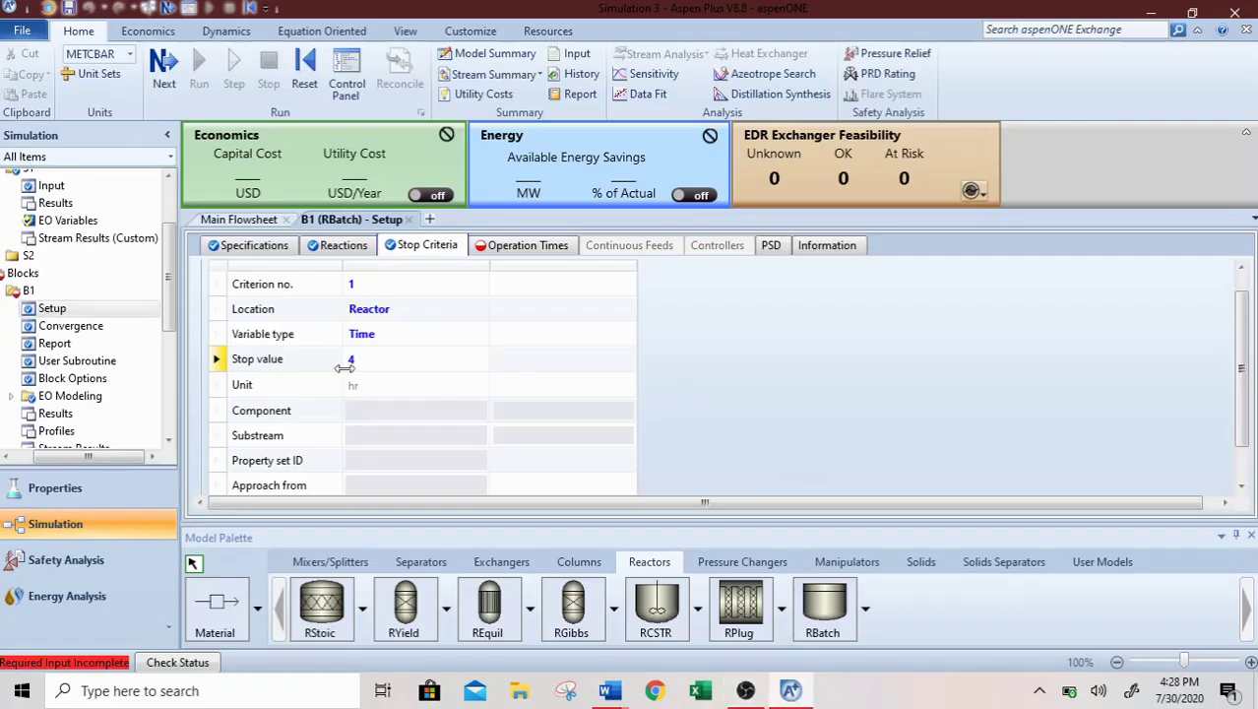
{"action": "left_click", "coordinate": [387, 418]}
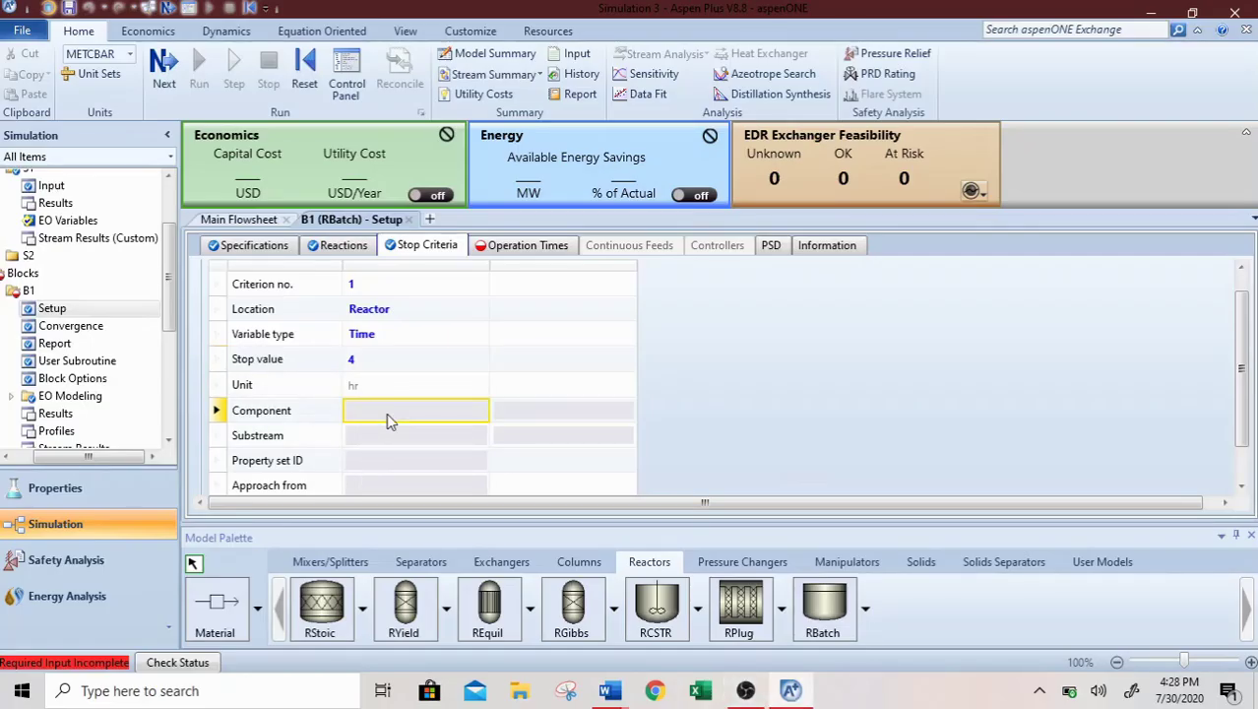
{"action": "left_click", "coordinate": [502, 248]}
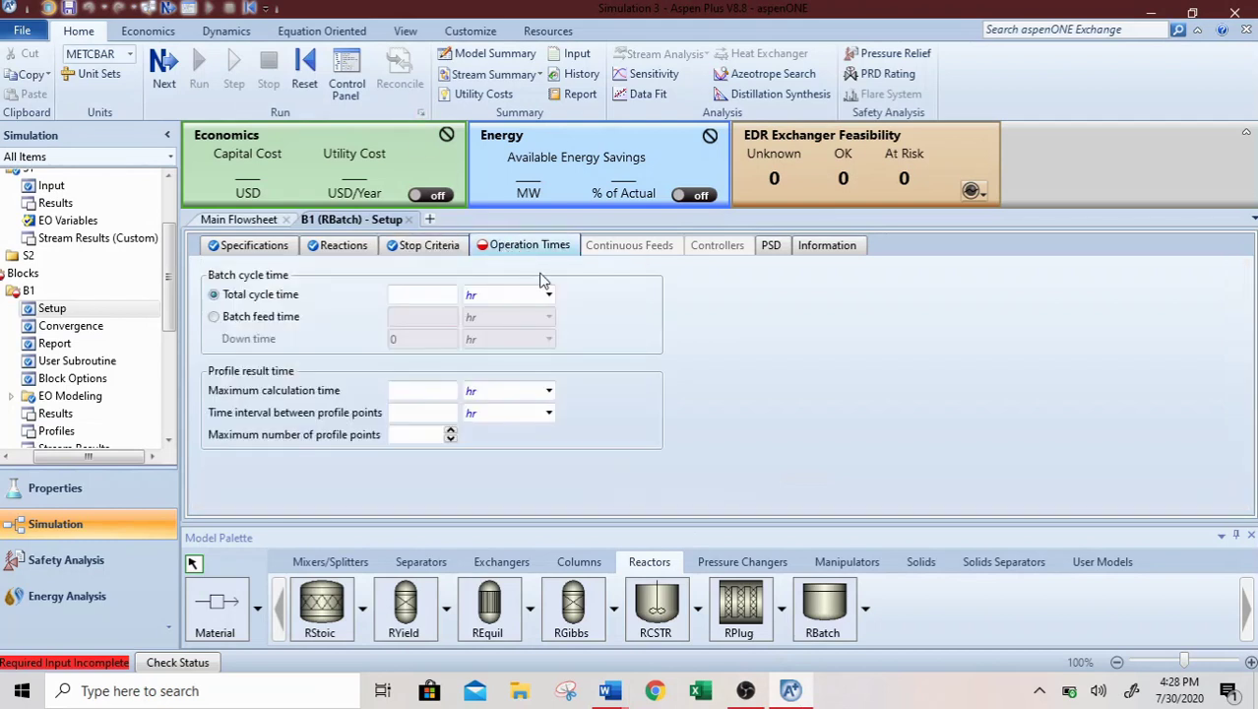
{"action": "left_click", "coordinate": [430, 301]}
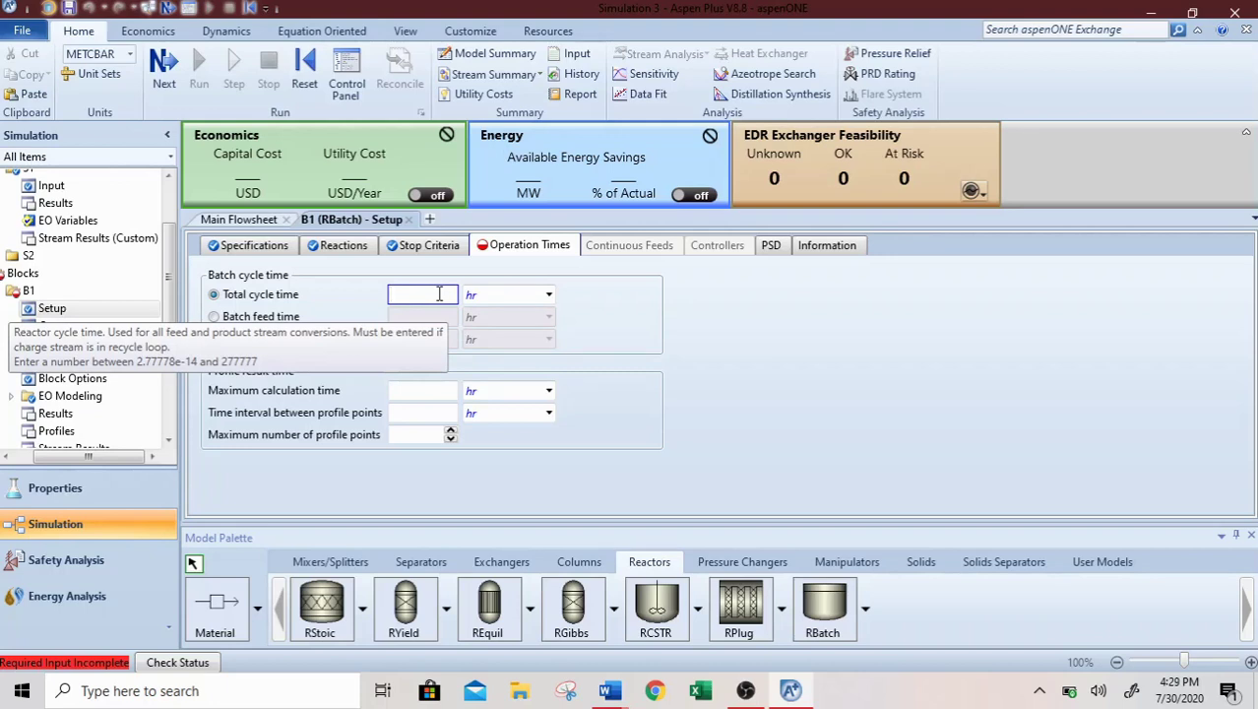
{"action": "left_click", "coordinate": [276, 318]}
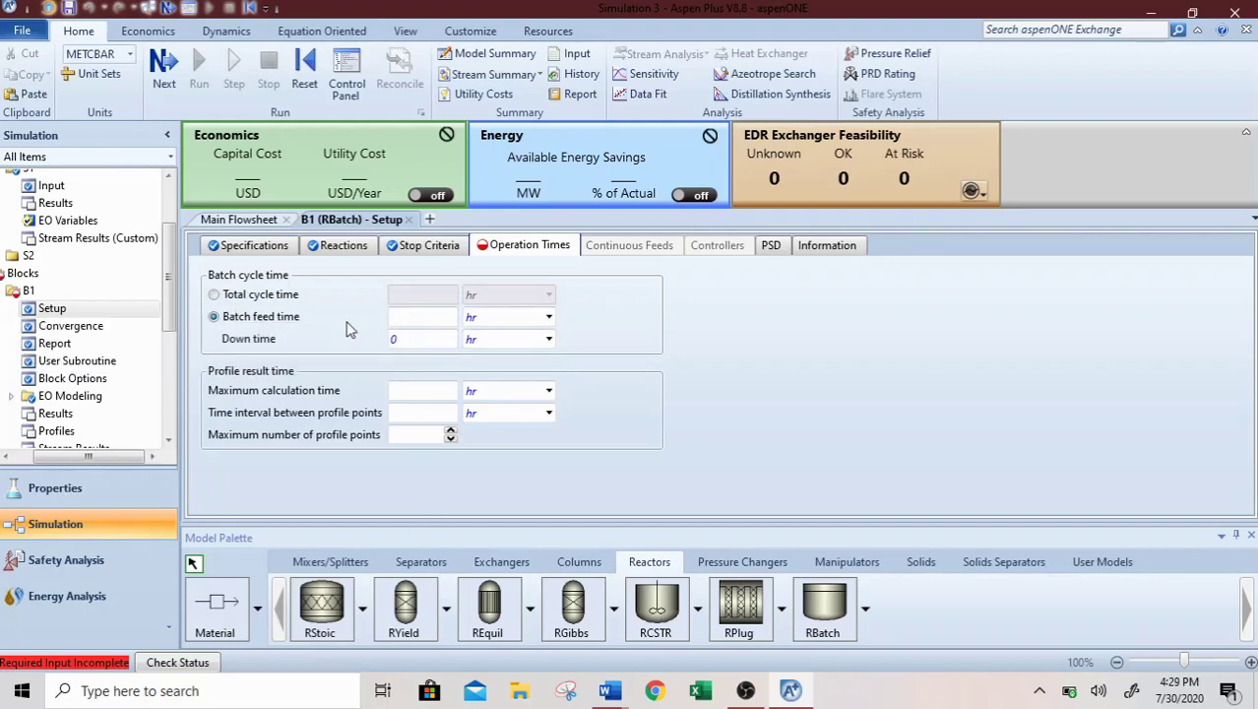
{"action": "left_click", "coordinate": [277, 297]}
{"action": "left_click", "coordinate": [440, 293]}
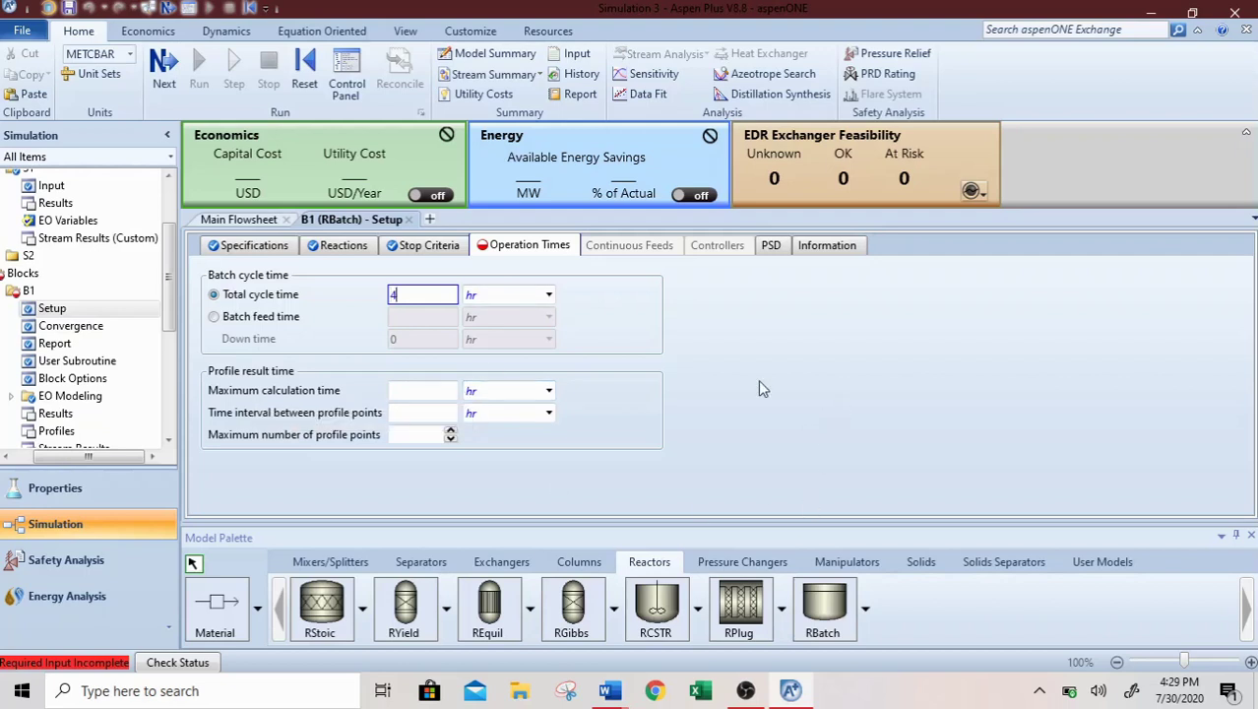
{"action": "key", "text": "Return"}
Set maximum calculation time to 2 hr and profile time interval to 2 hr.
{"action": "left_click", "coordinate": [438, 391]}
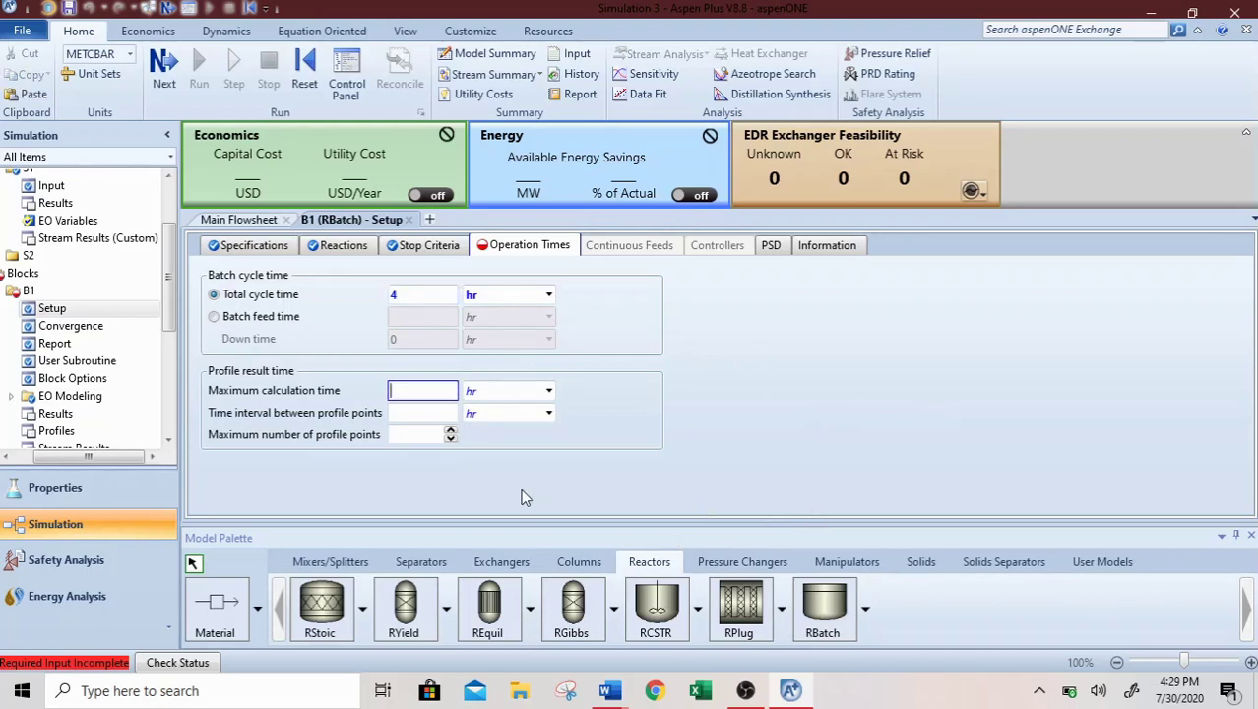
{"action": "left_click", "coordinate": [415, 414]}
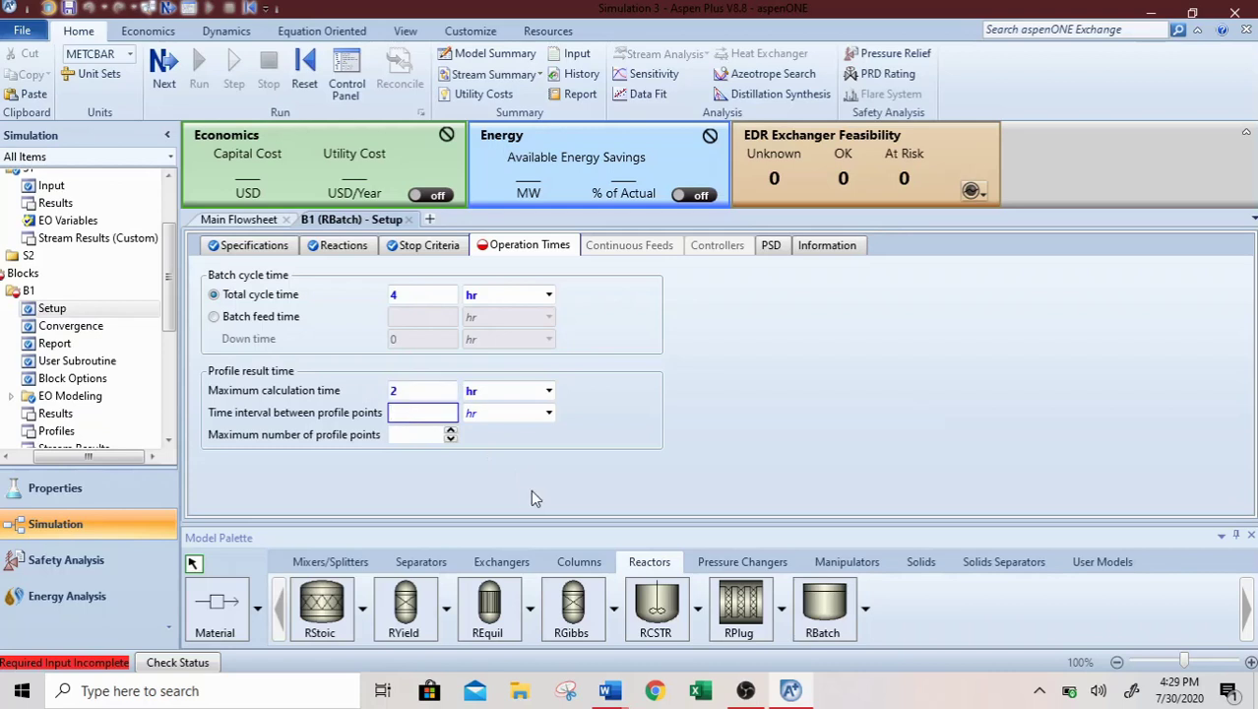
{"action": "type", "text": "1"}
{"action": "key", "text": "BackSpace"}
{"action": "type", "text": "2"}
{"action": "key", "text": "Return"}
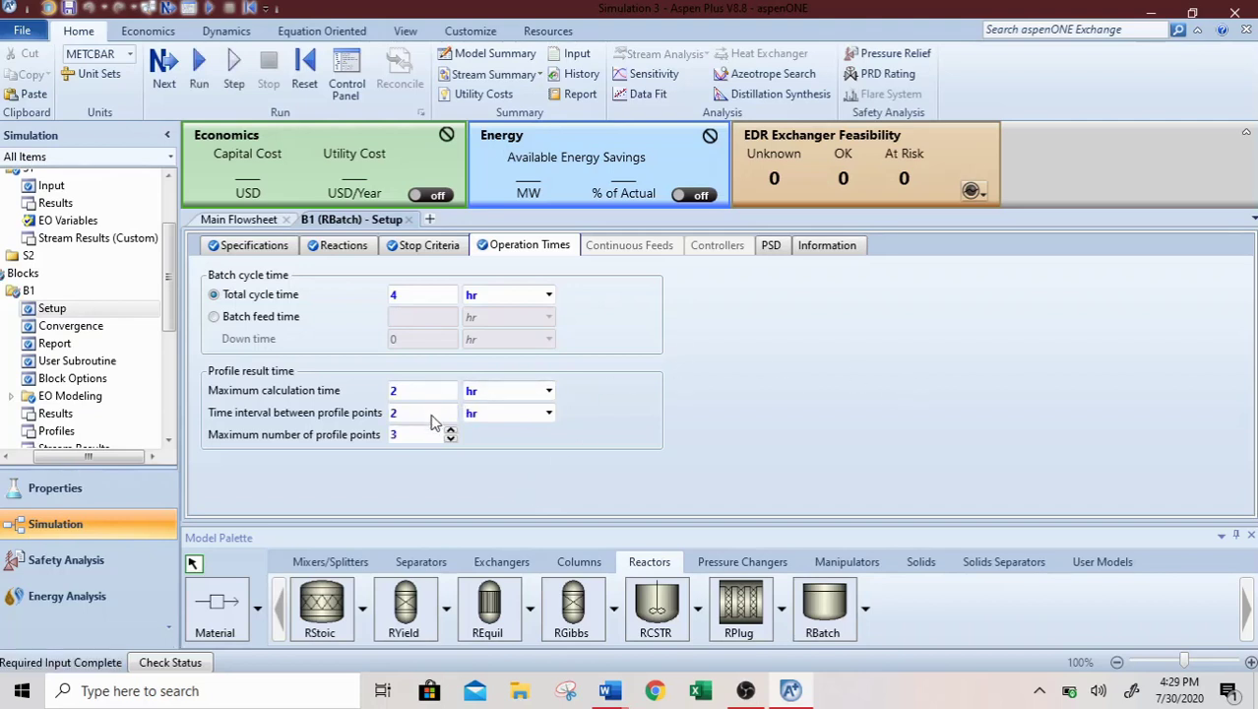
{"action": "left_click", "coordinate": [421, 436]}
{"action": "left_click", "coordinate": [911, 399]}
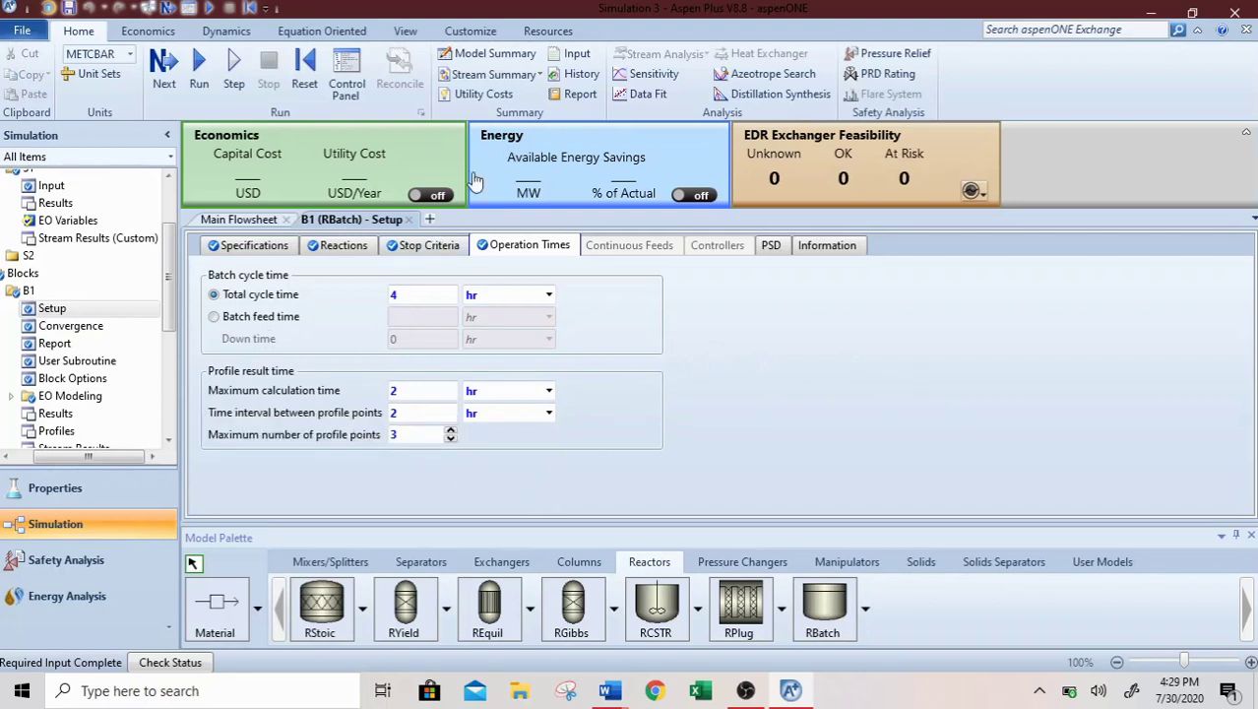
{"action": "left_click", "coordinate": [168, 8]}
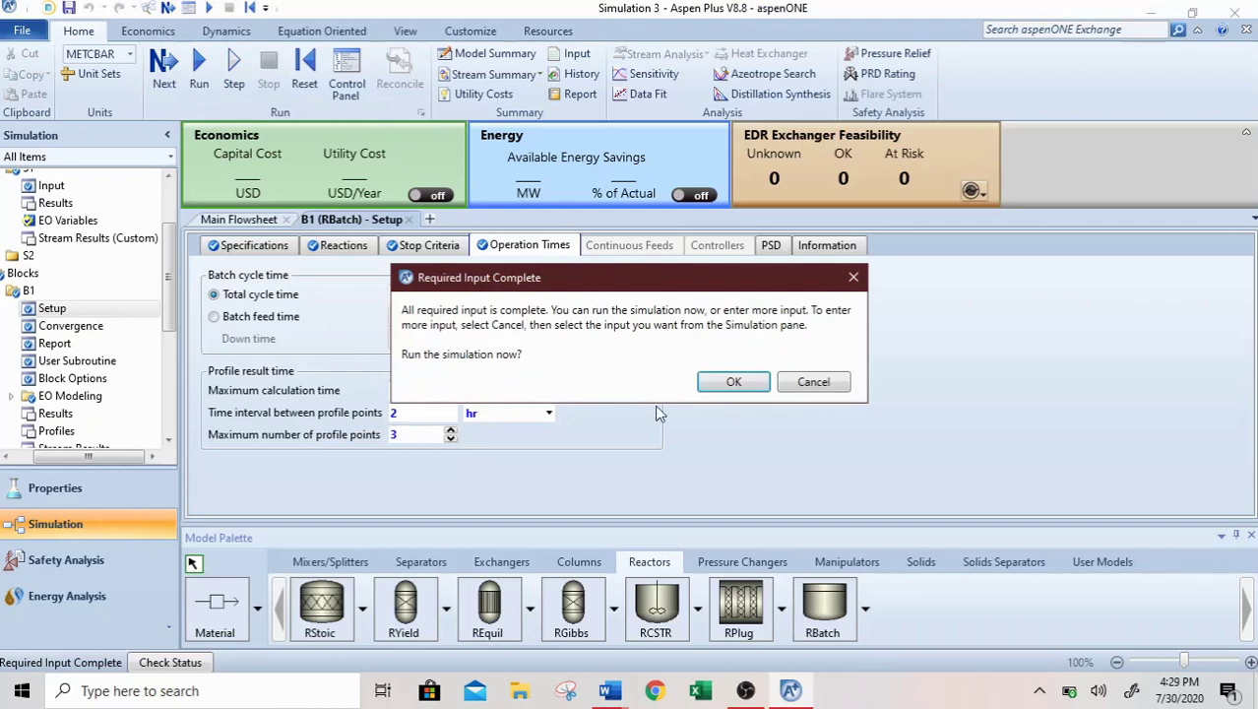
Confirm the Required Input Complete prompt to run the RBatch simulation.
{"action": "left_click", "coordinate": [755, 384]}
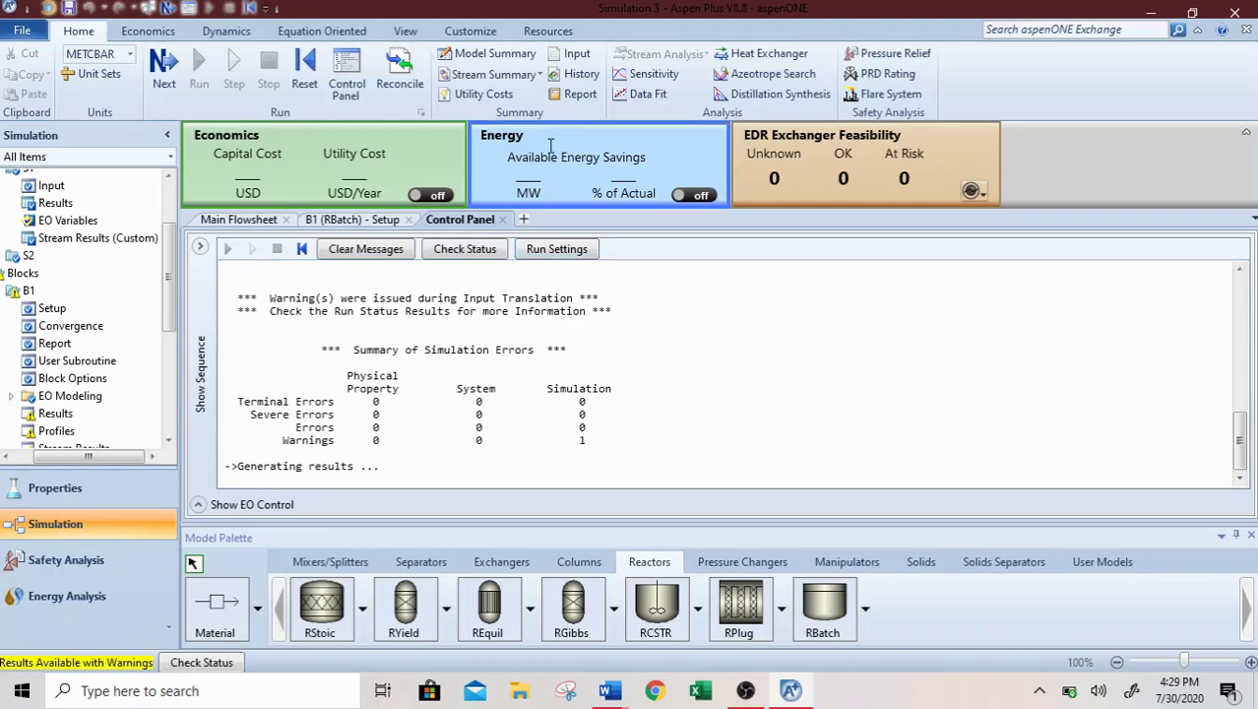
Show the Stream Summary and highlight S2's DI-2--01 flow of 41.849 kmol/hr.
{"action": "left_click", "coordinate": [508, 80]}
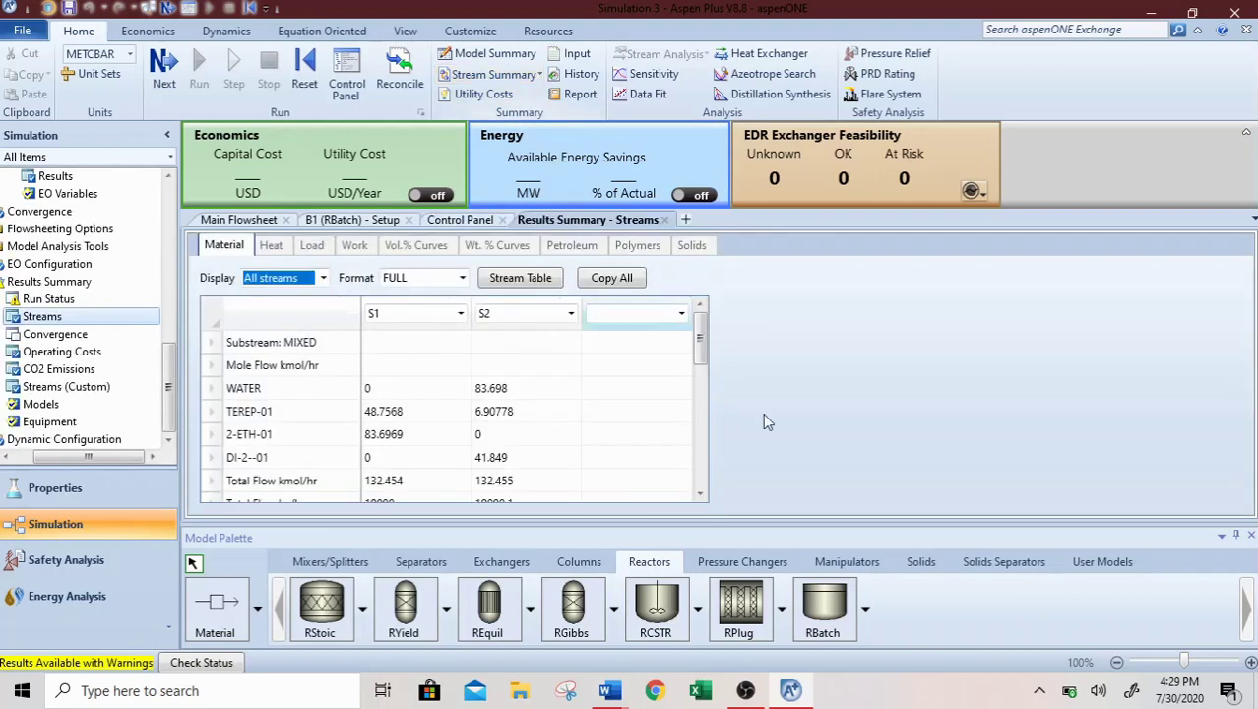
{"action": "left_click_drag", "start_coordinate": [700, 345], "coordinate": [700, 368]}
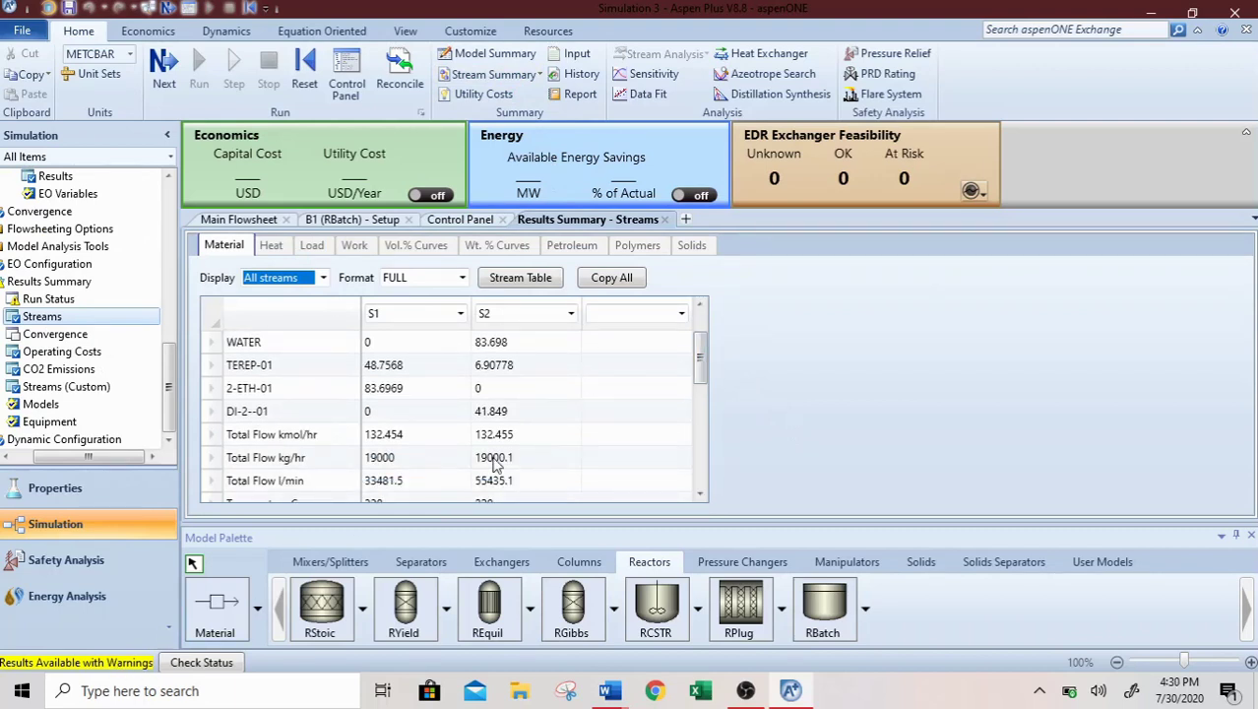
{"action": "scroll", "coordinate": [698, 362], "scroll_direction": "down", "scroll_amount": 5}
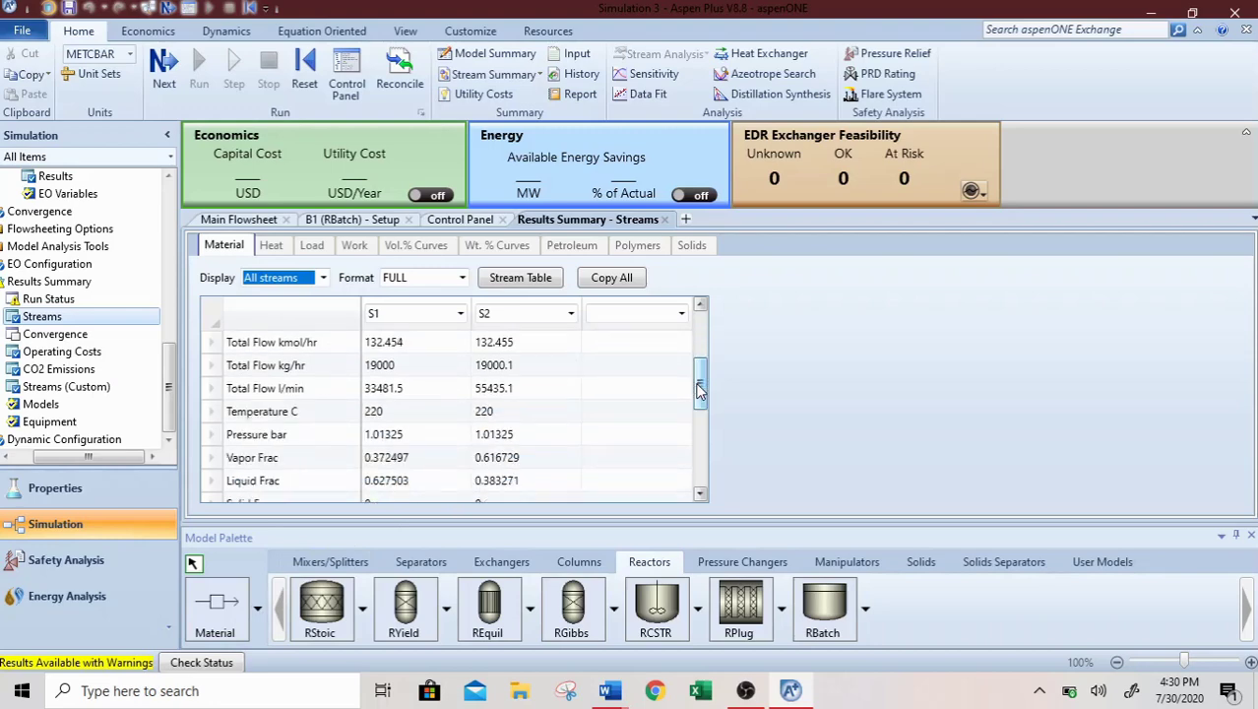
{"action": "scroll", "coordinate": [699, 394], "scroll_direction": "up", "scroll_amount": 5}
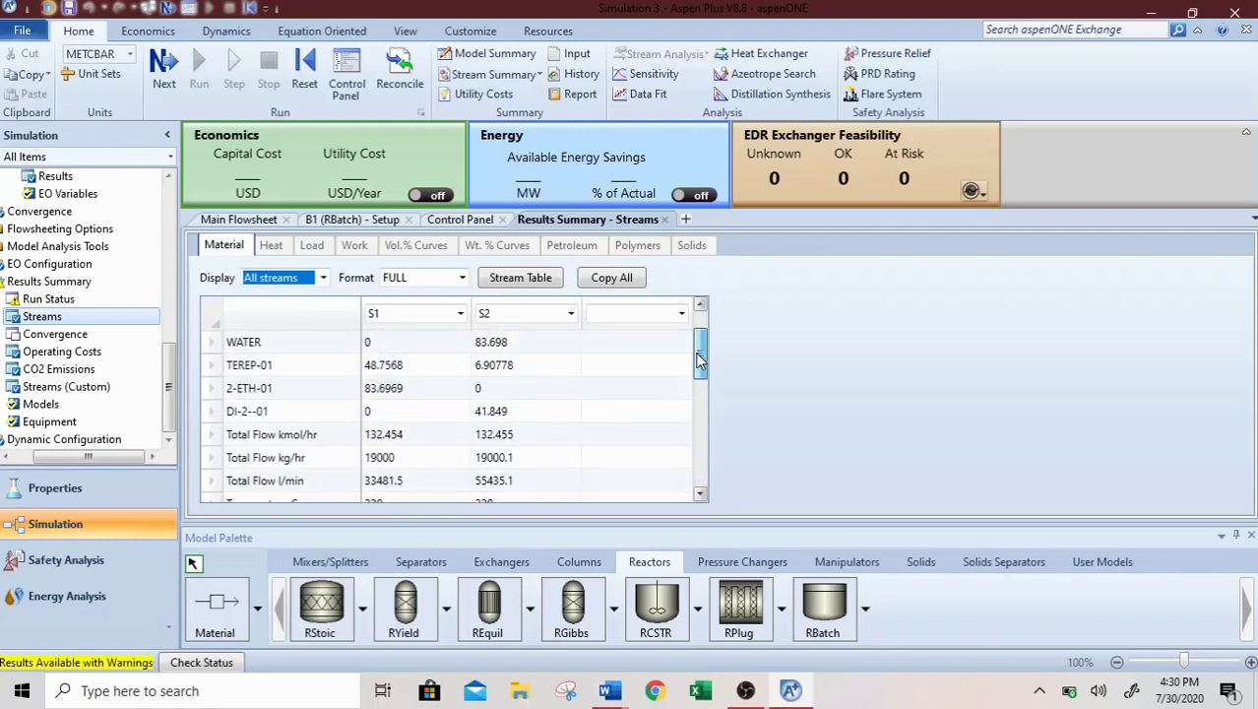
{"action": "scroll", "coordinate": [700, 363], "scroll_direction": "down", "scroll_amount": 1}
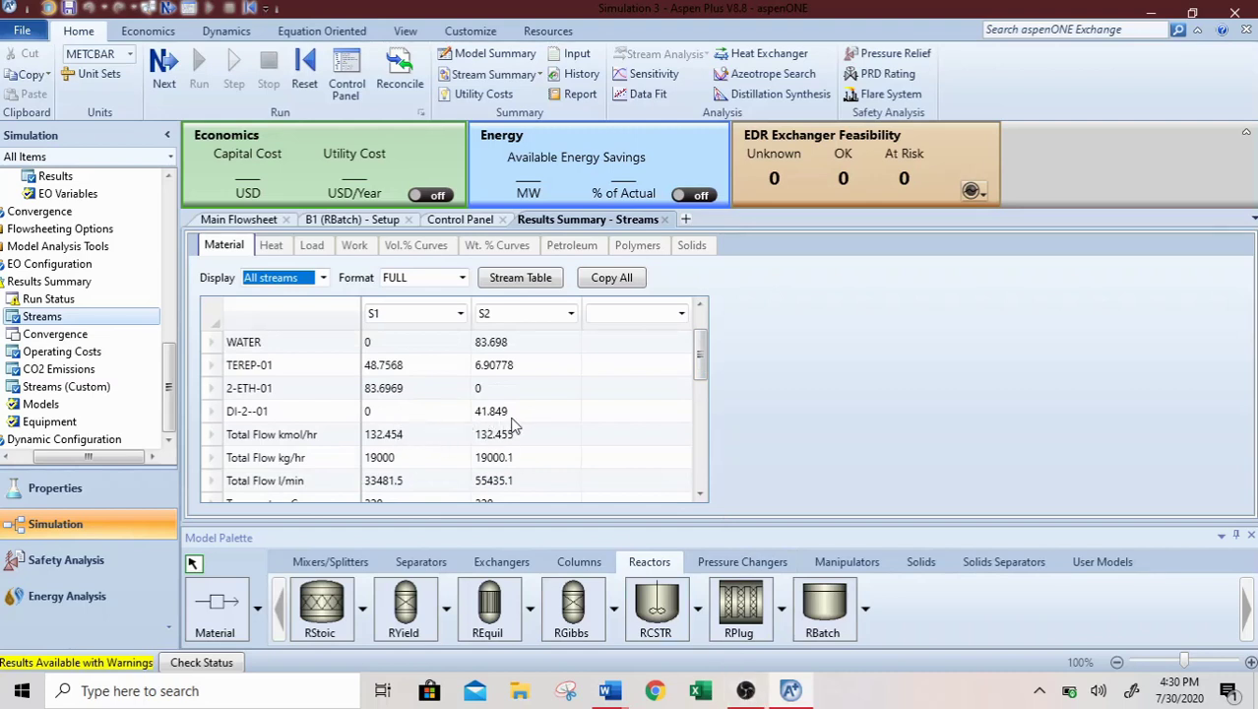
{"action": "mouse_move", "coordinate": [697, 364]}
{"action": "left_mouse_down"}
{"action": "mouse_move", "coordinate": [697, 349]}
{"action": "mouse_move", "coordinate": [697, 384]}
{"action": "left_mouse_up"}
{"action": "left_click", "coordinate": [640, 386]}
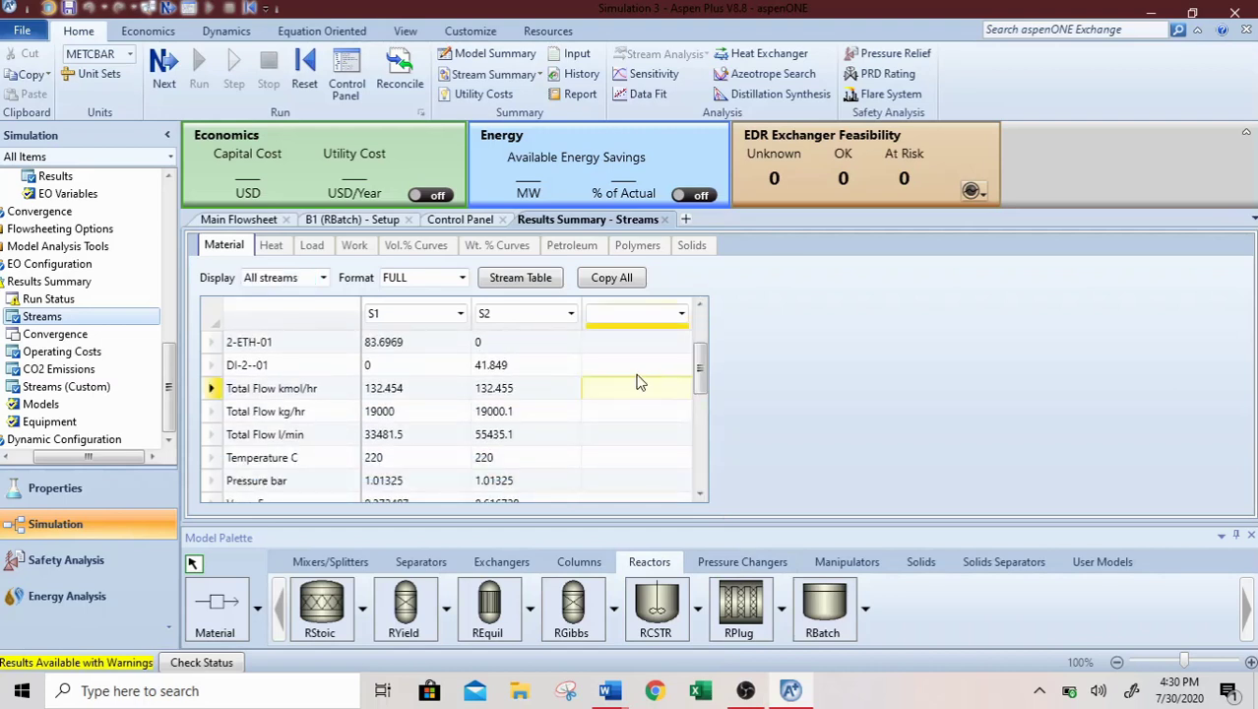
{"action": "left_click", "coordinate": [516, 366]}
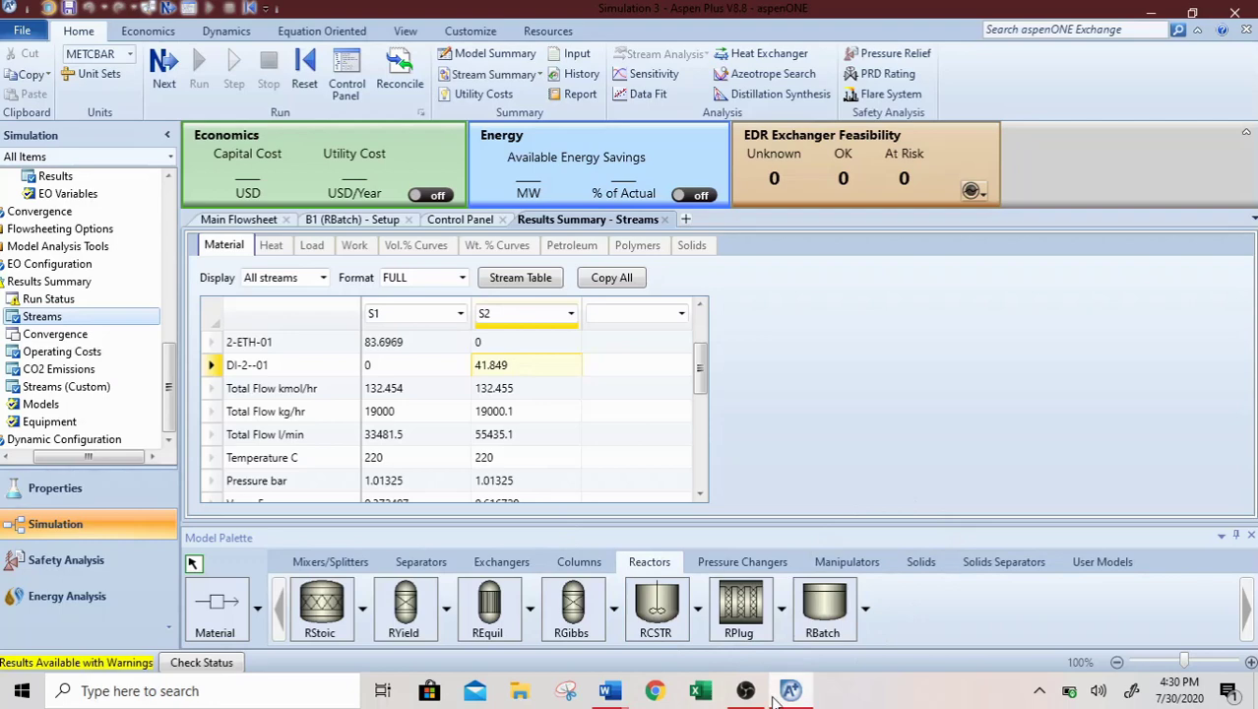
{"action": "mouse_move", "coordinate": [617, 694]}
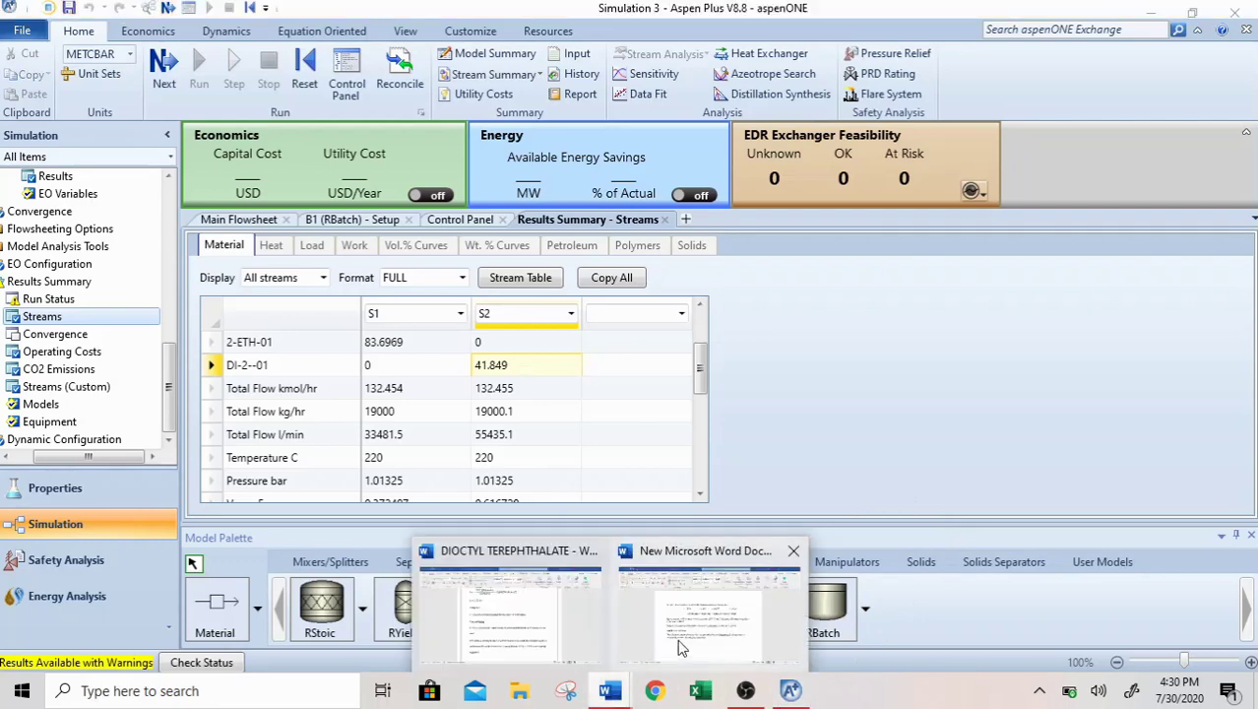
{"action": "left_click", "coordinate": [682, 636]}
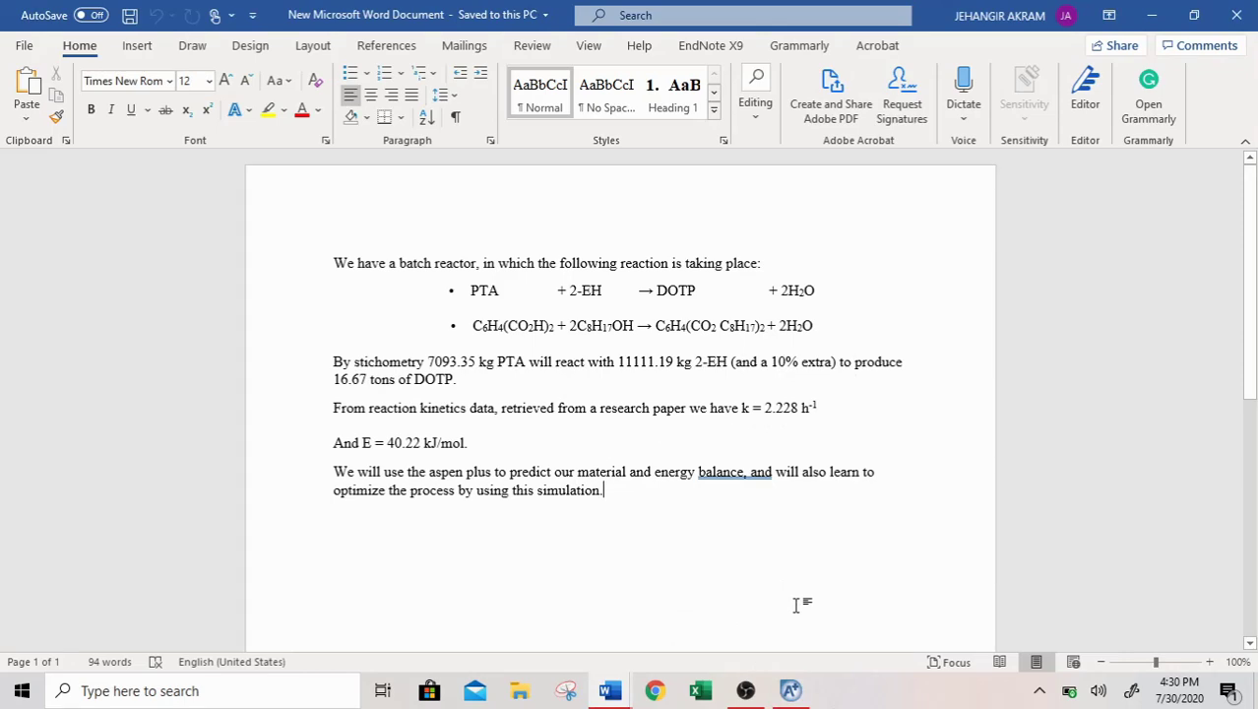
{"action": "left_click", "coordinate": [790, 690]}
{"action": "left_click", "coordinate": [746, 691]}
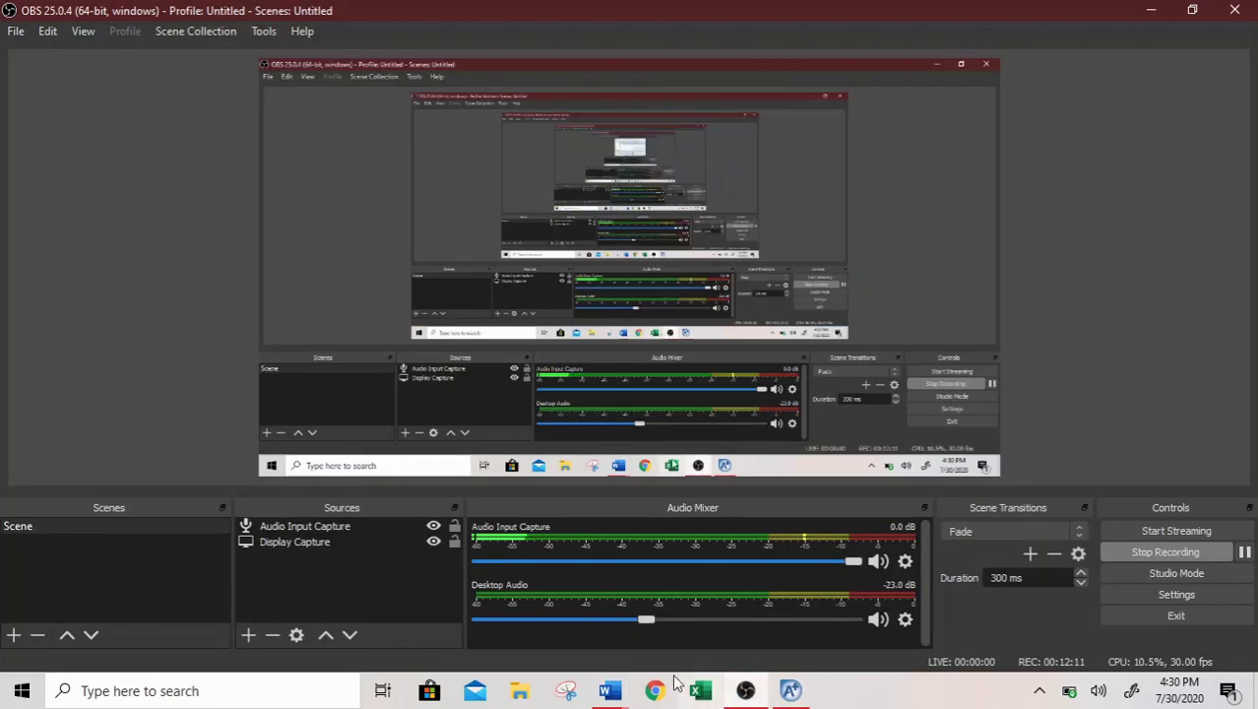
{"action": "left_click", "coordinate": [789, 688]}
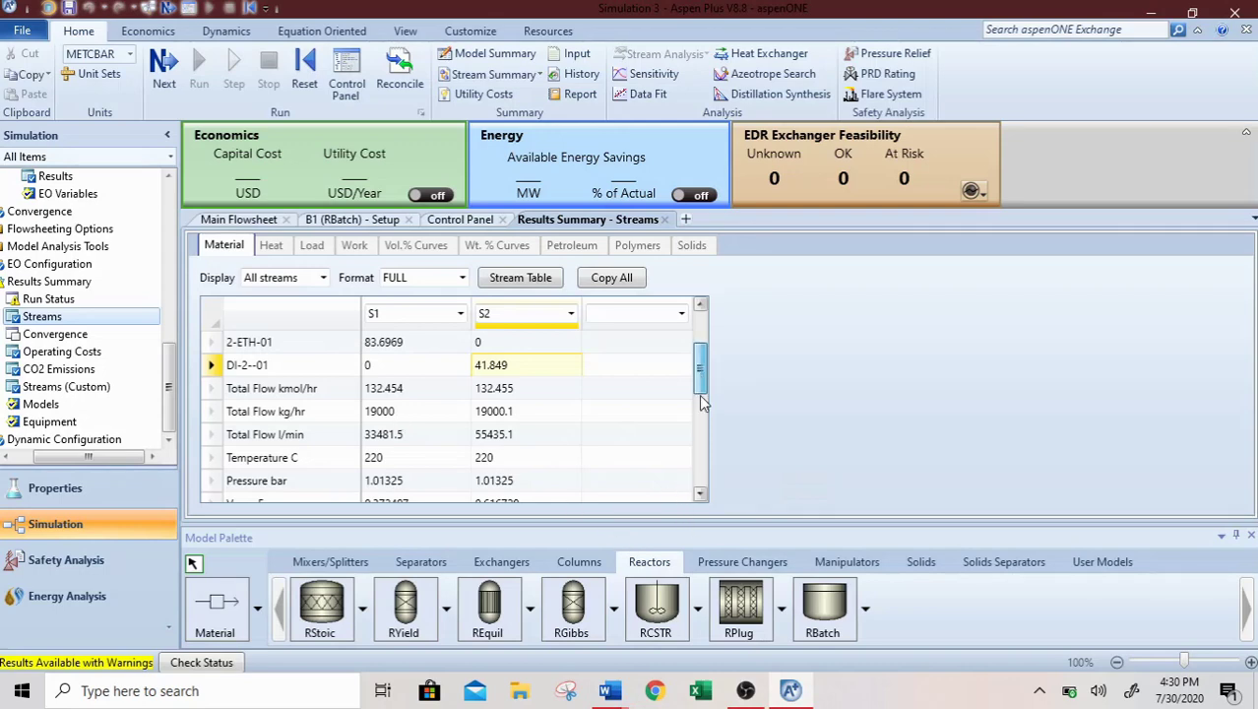
Scroll to the bottom rows of the stream table, then bring OBS Studio forward.
{"action": "scroll", "coordinate": [703, 487], "scroll_direction": "down", "scroll_amount": 5}
{"action": "left_click_drag", "start_coordinate": [701, 456], "coordinate": [703, 387]}
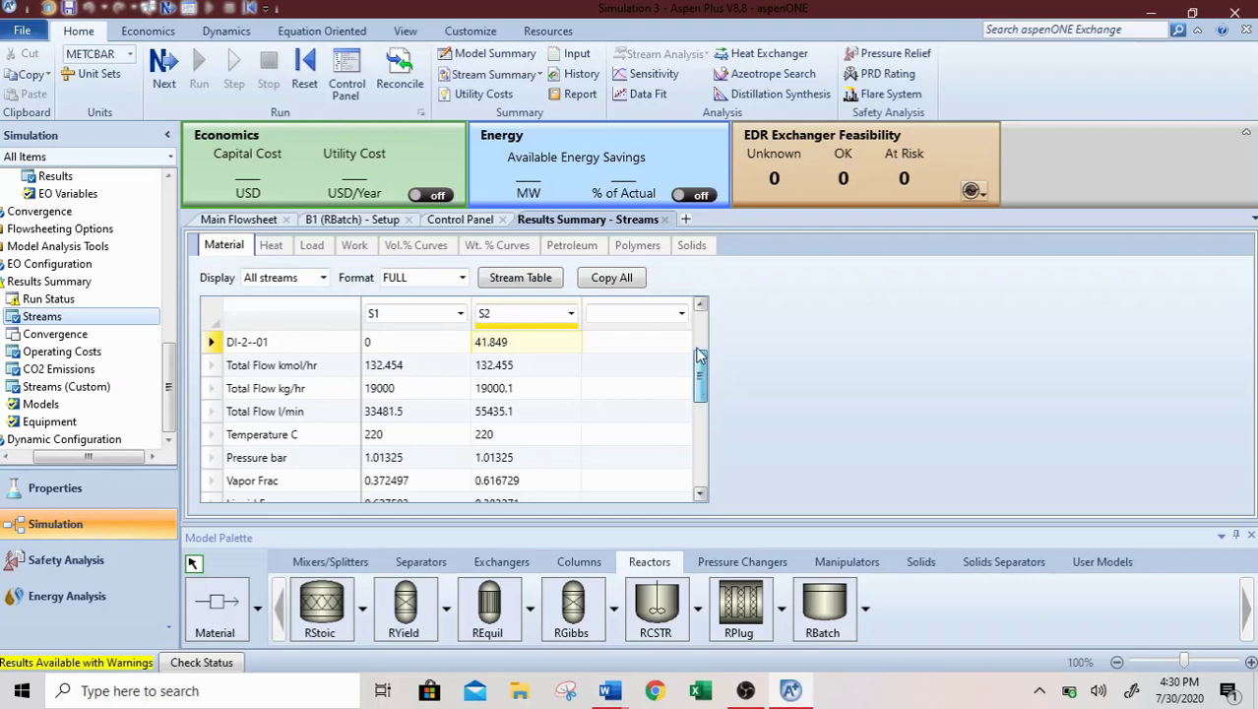
{"action": "left_click_drag", "start_coordinate": [701, 387], "coordinate": [701, 478]}
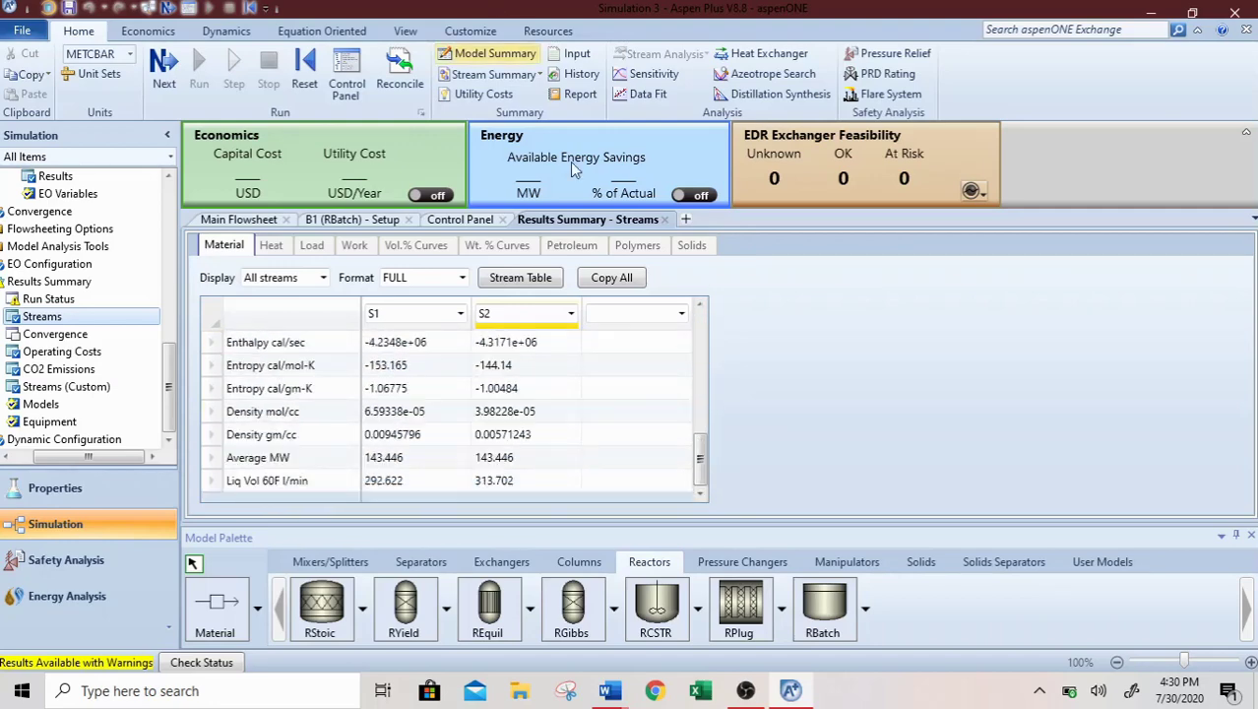
{"action": "left_click", "coordinate": [745, 691]}
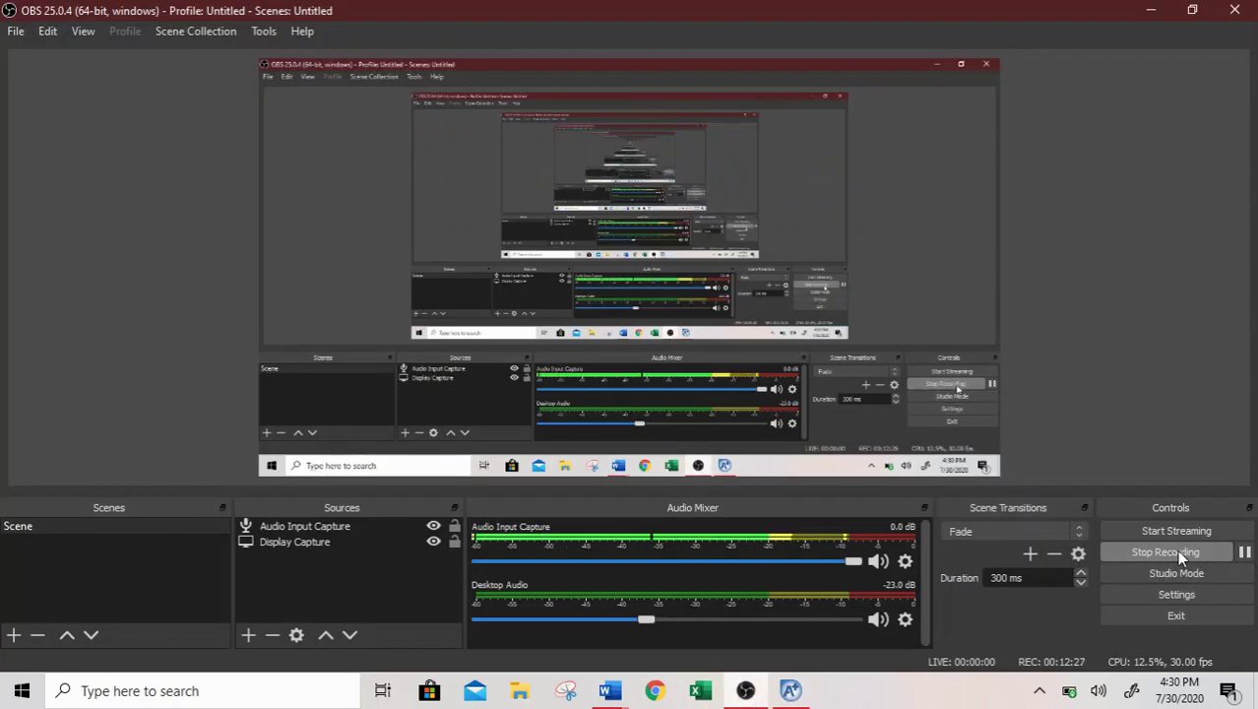